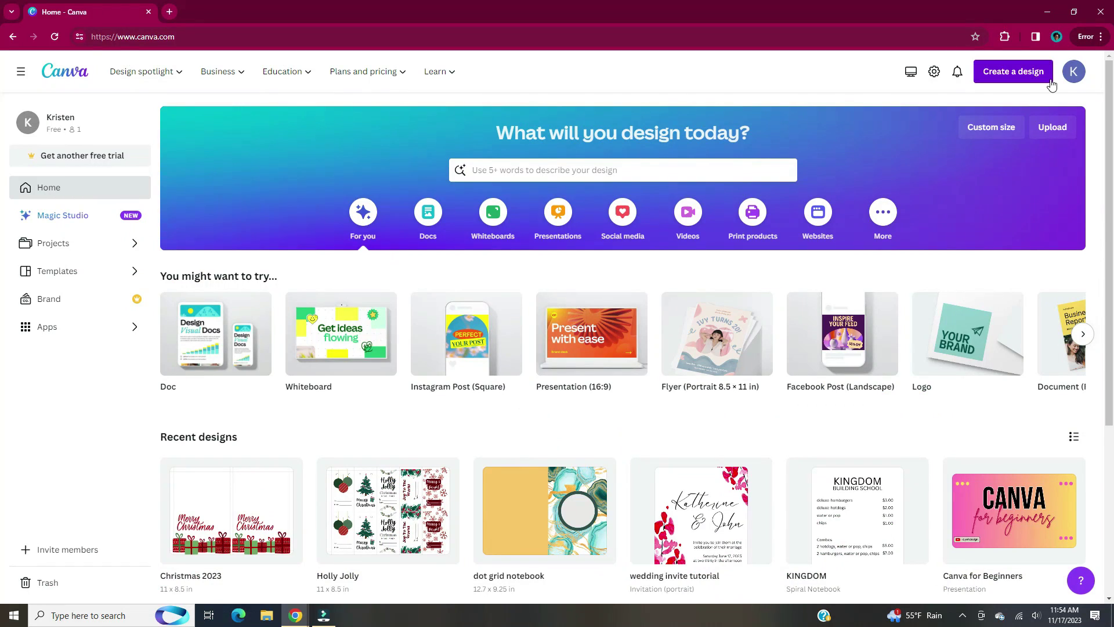
- Create a new custom-size design of 3000 × 3000 px and show its rulers
left_click(1039, 75)
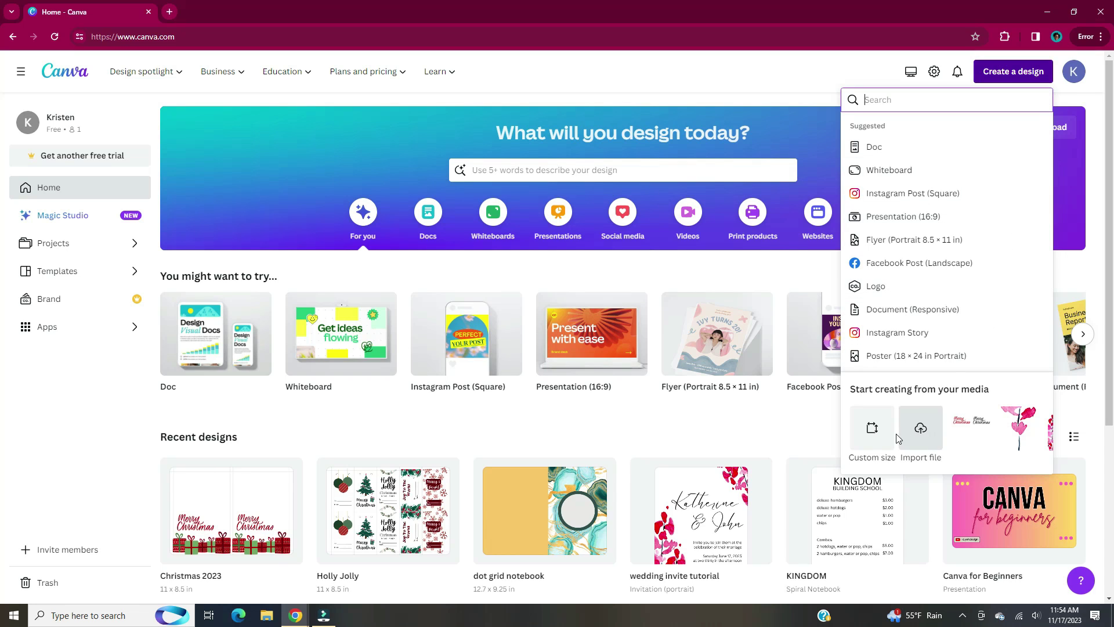
left_click(872, 427)
type("3000")
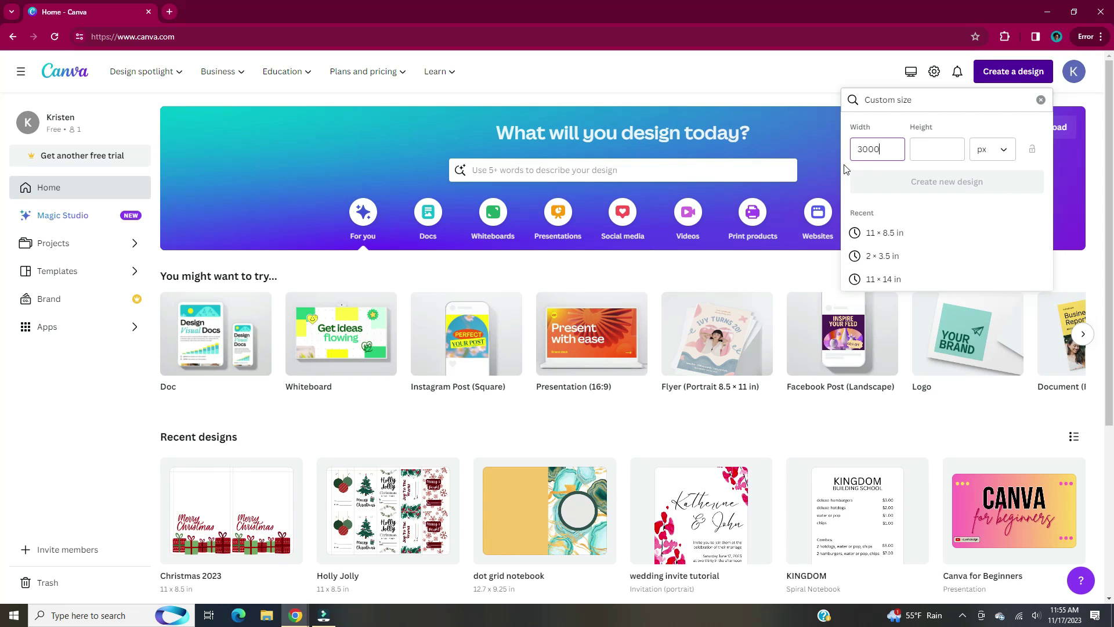
left_click(933, 151)
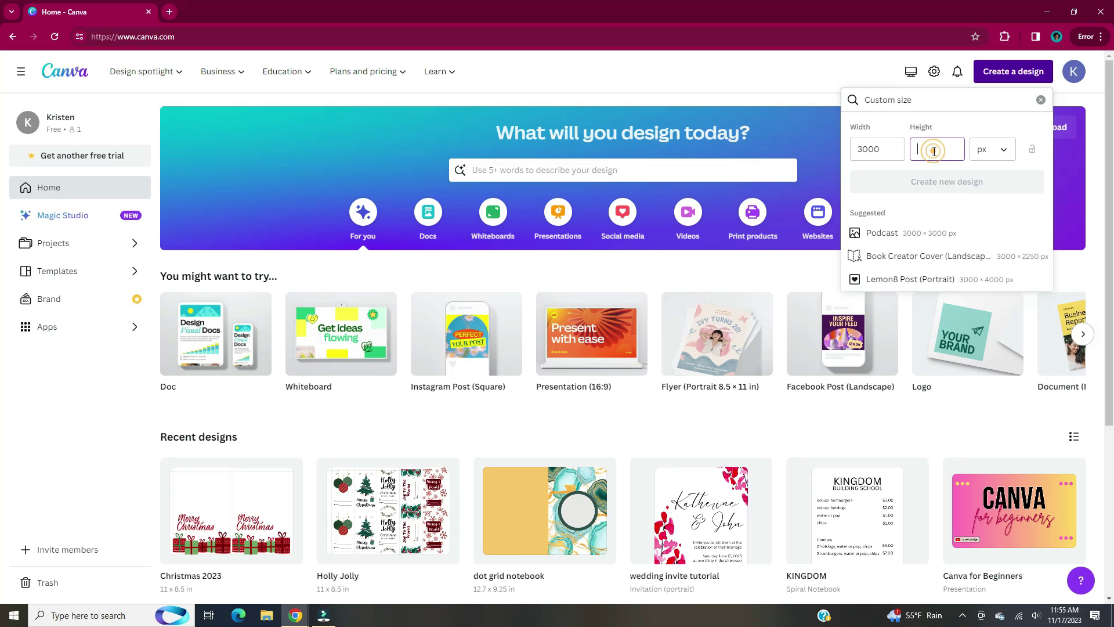
type("3000")
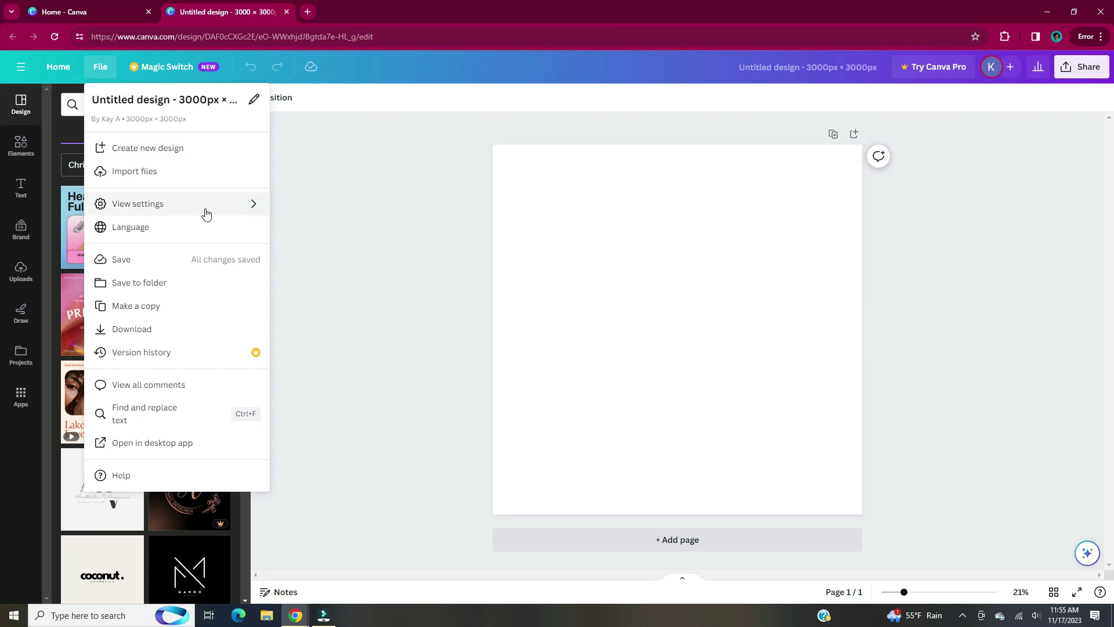
mouse_move(207, 212)
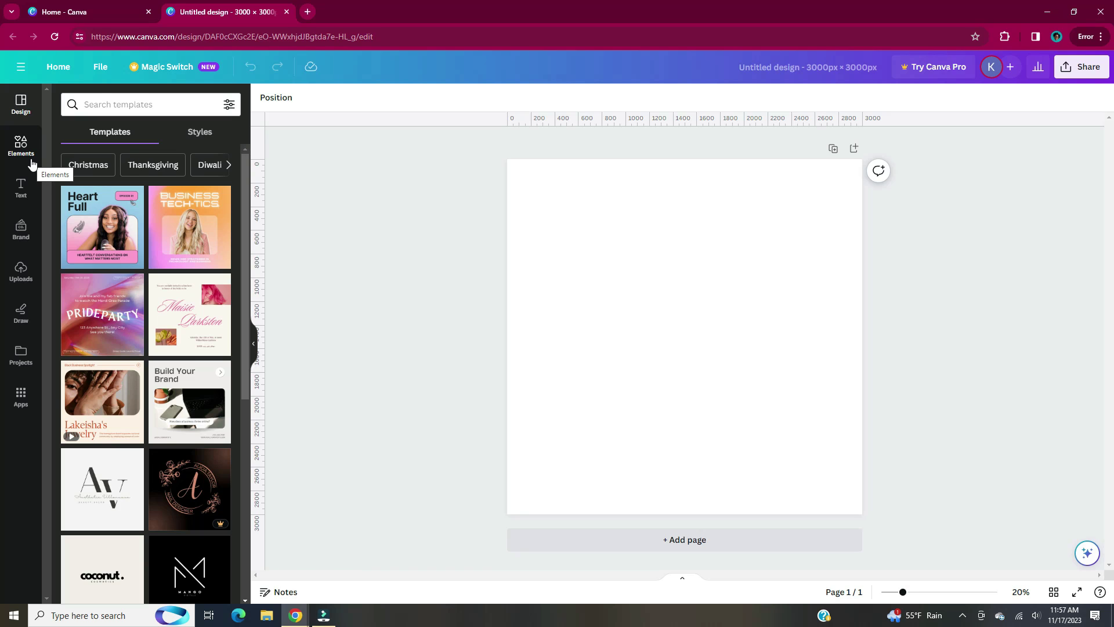
- Search the elements for "watercolor christmas leaves" and add the green pine branch graphic to the page
left_click(32, 165)
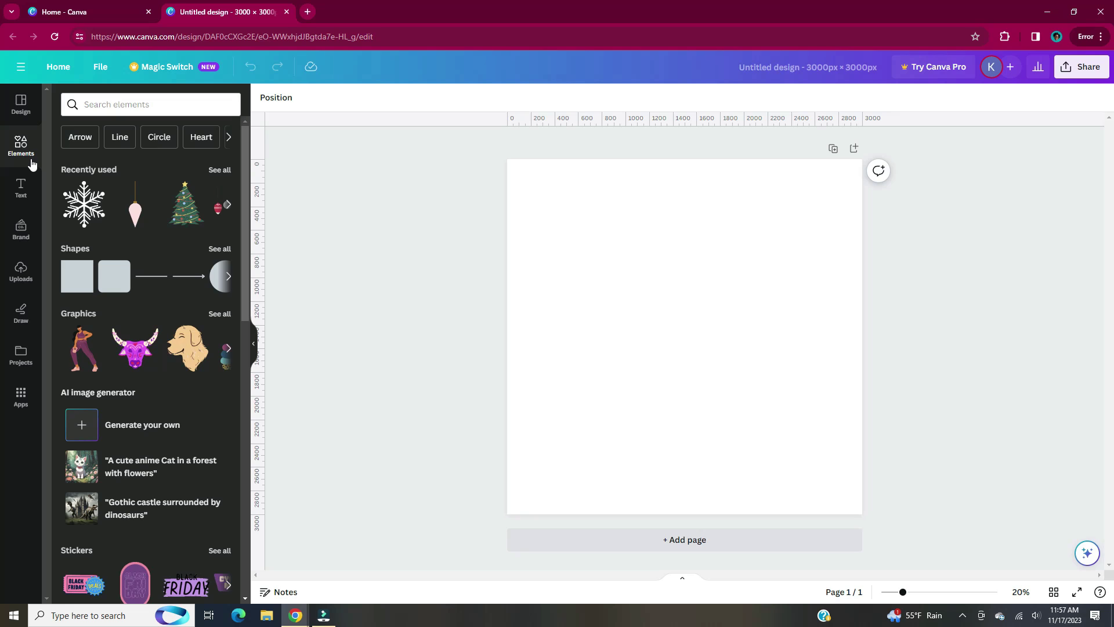
left_click(224, 174)
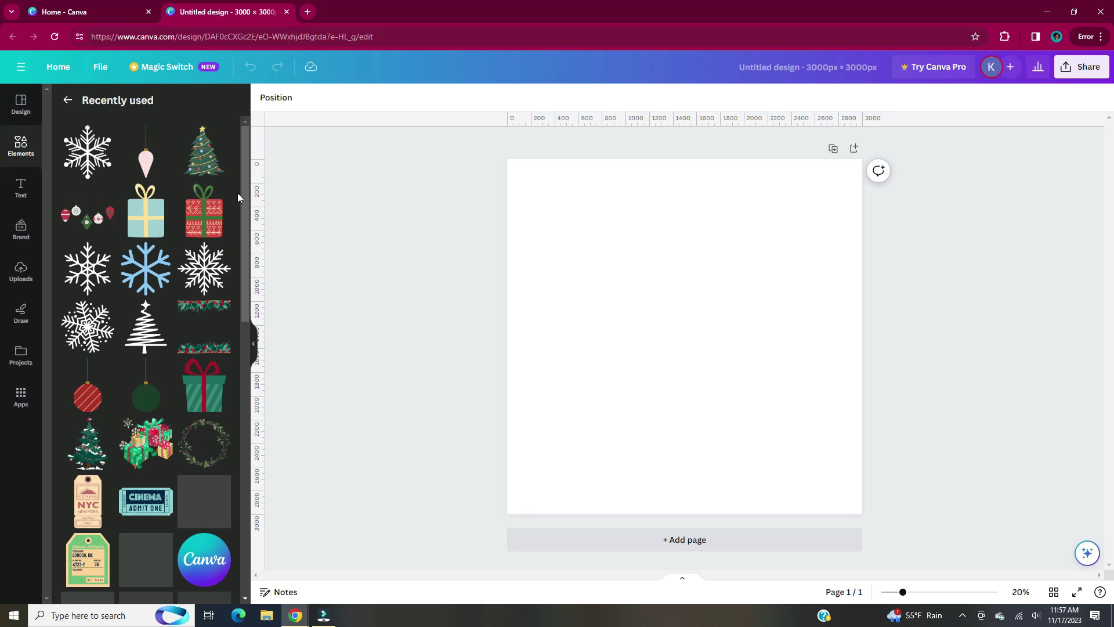
left_click(68, 100)
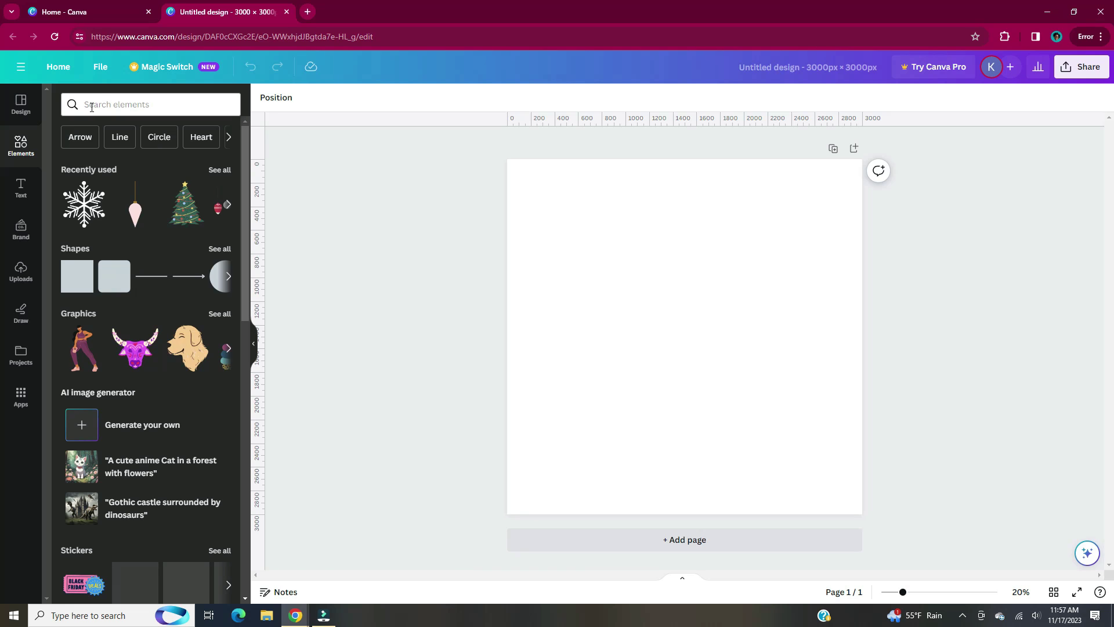
left_click(92, 108)
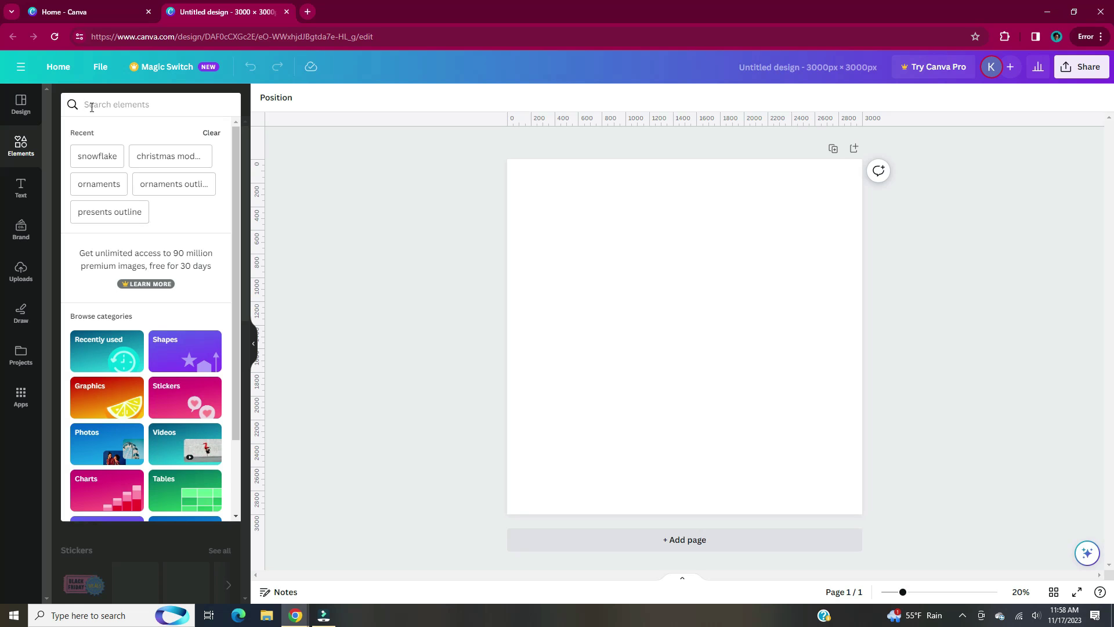
type("water")
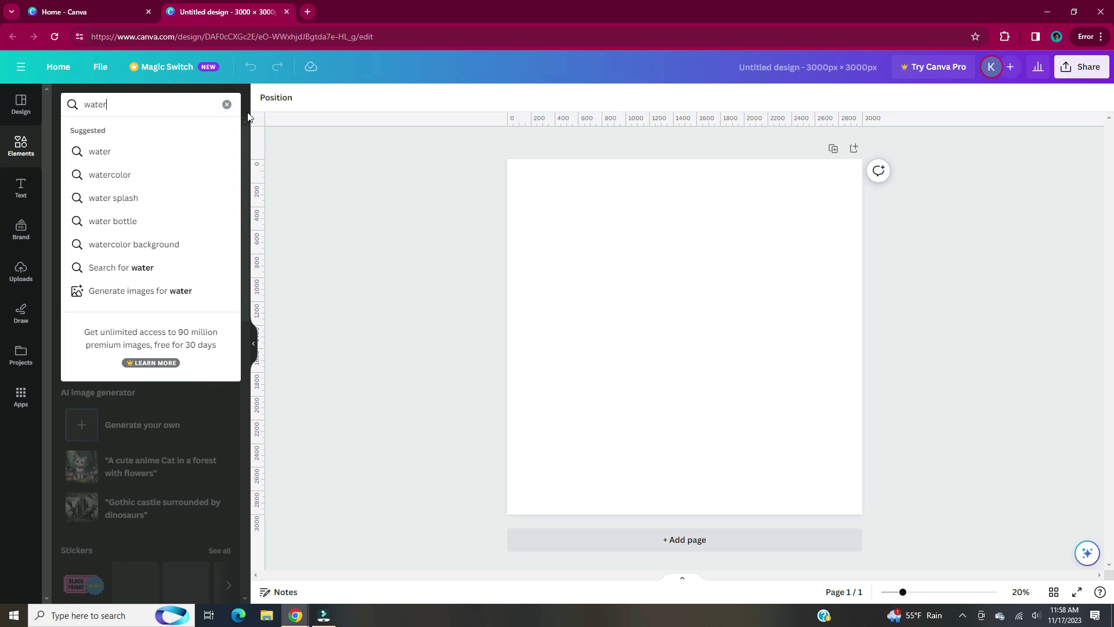
type("color c")
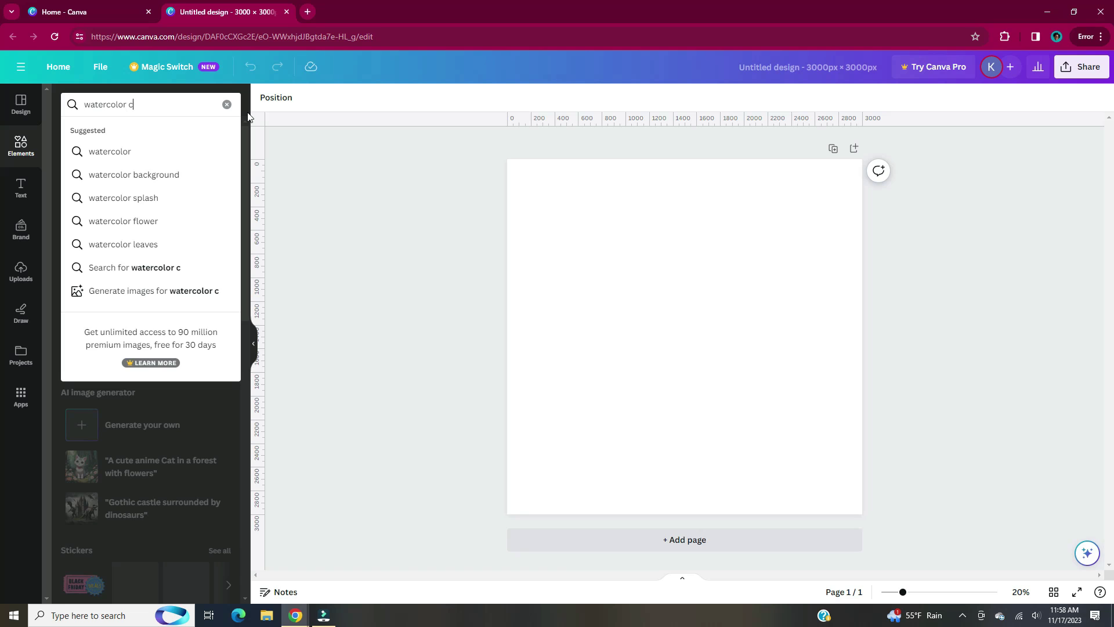
type("hristmas leaves")
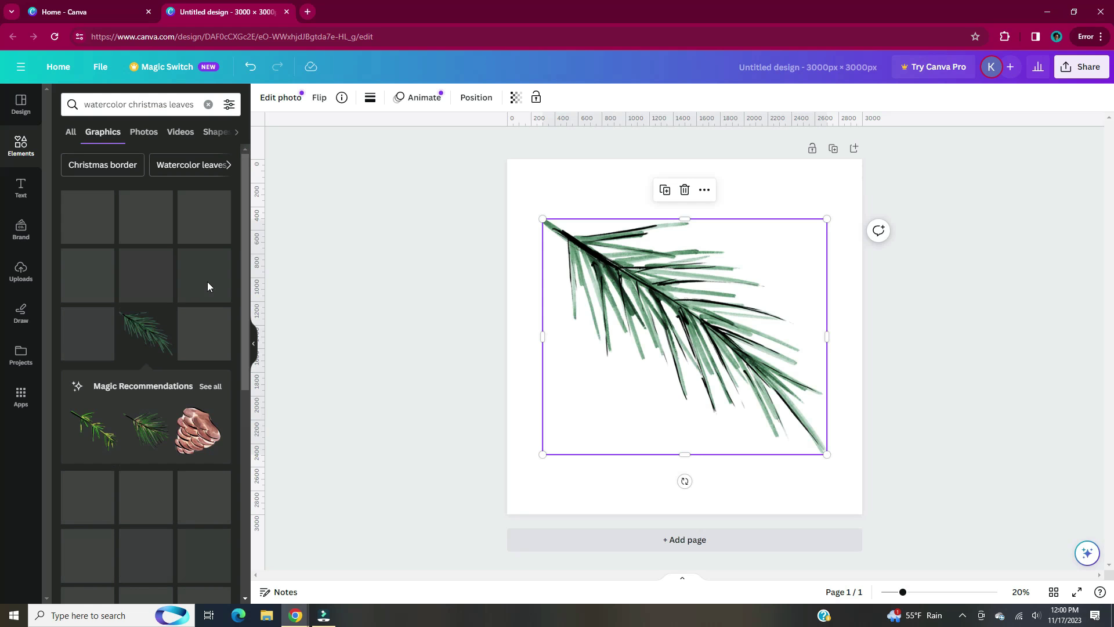
- Search the elements for "buildable christmas background" and add the three-stockings graphic and the single red stocking with the green cuff
left_click(208, 104)
type("buildable")
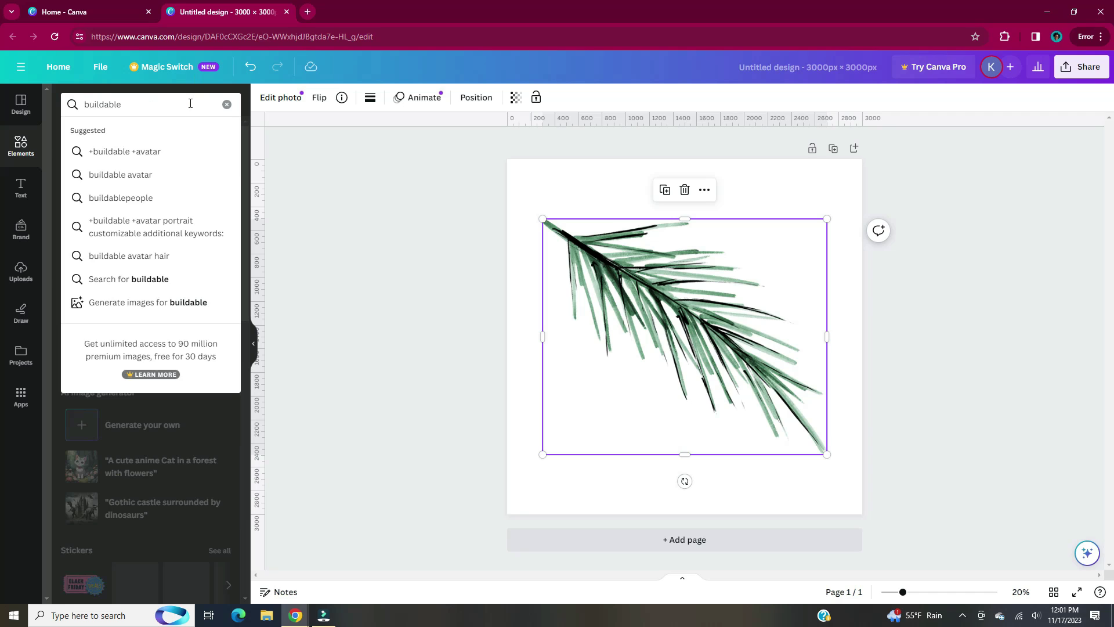
type(" christmas background")
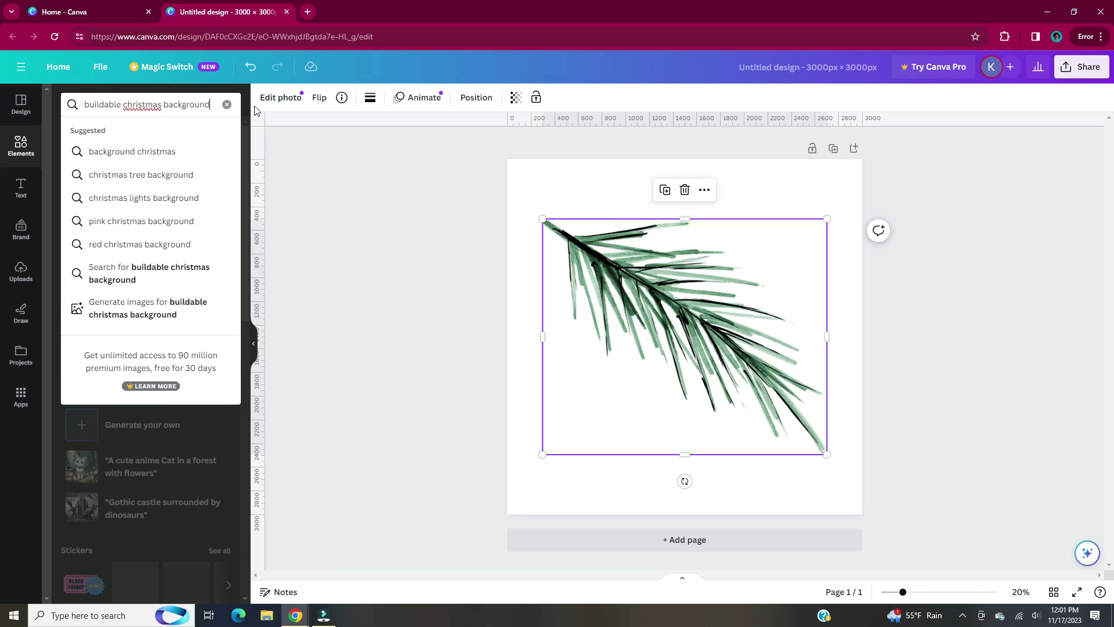
key("Return")
left_click(155, 347)
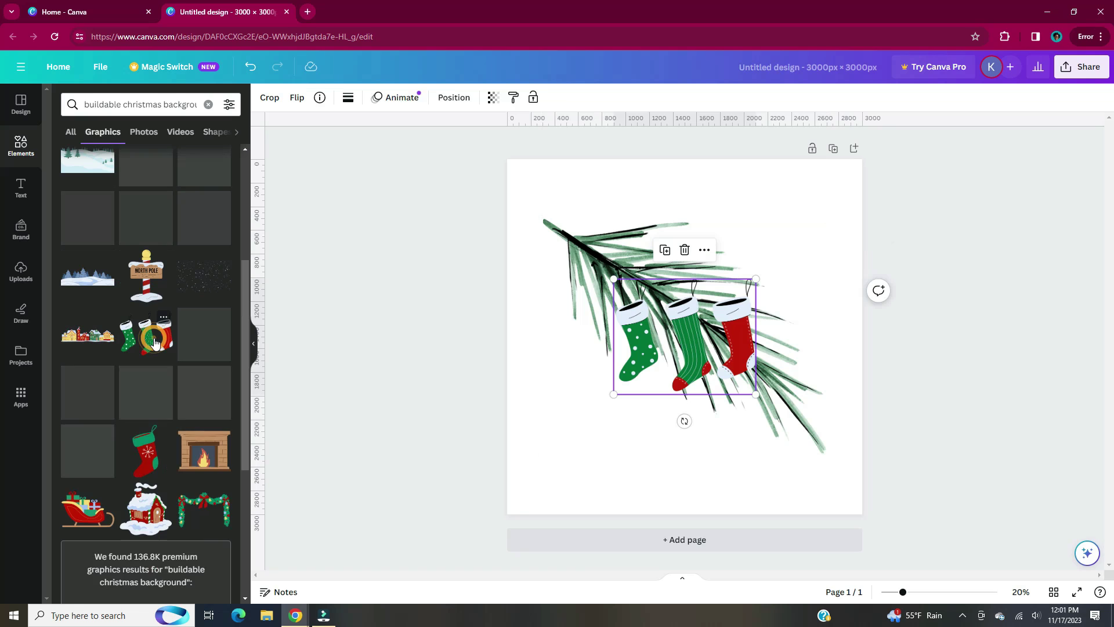
scroll(158, 399, "down", 4)
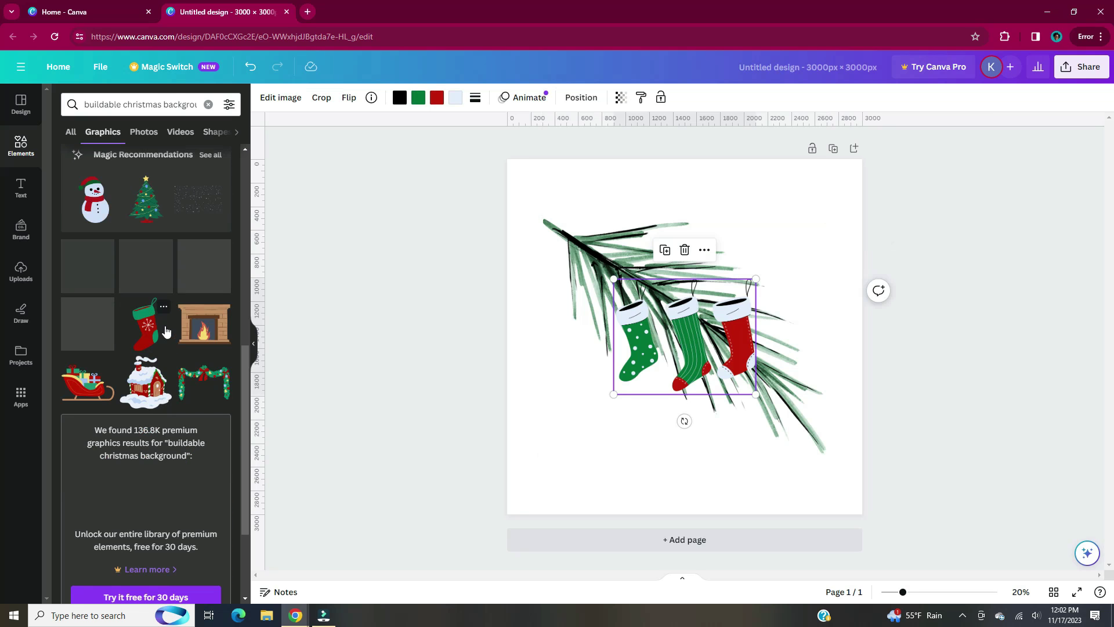
left_click(165, 330)
- Search the elements for "retro textured christmas tree" and add the green cookie-style Christmas tree to the page
left_click(208, 103)
type("re")
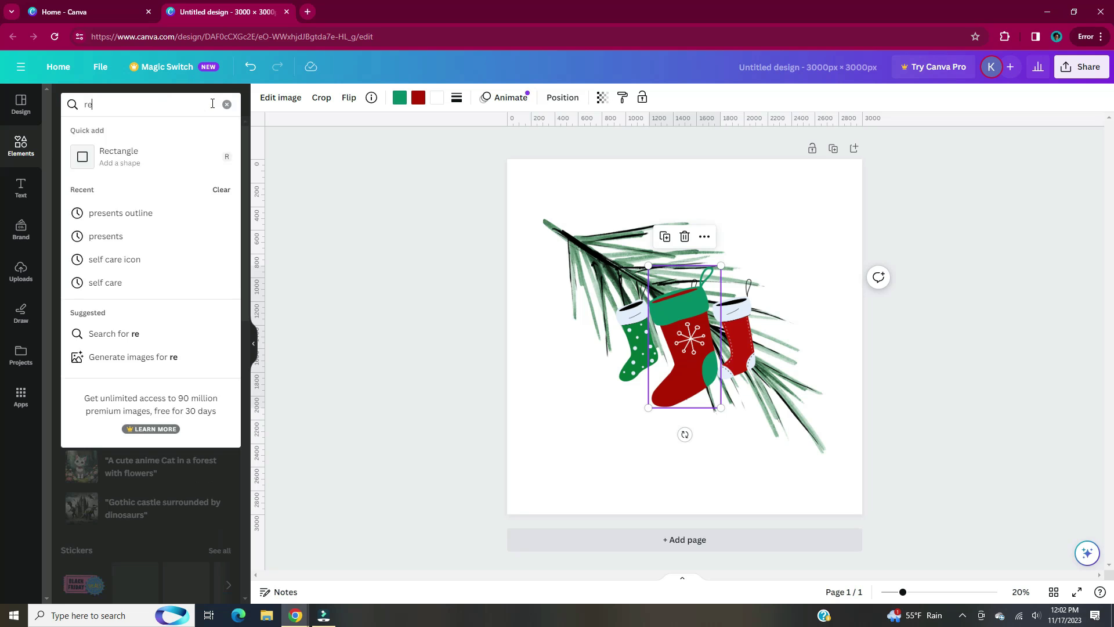
type("tro textured christmas tree")
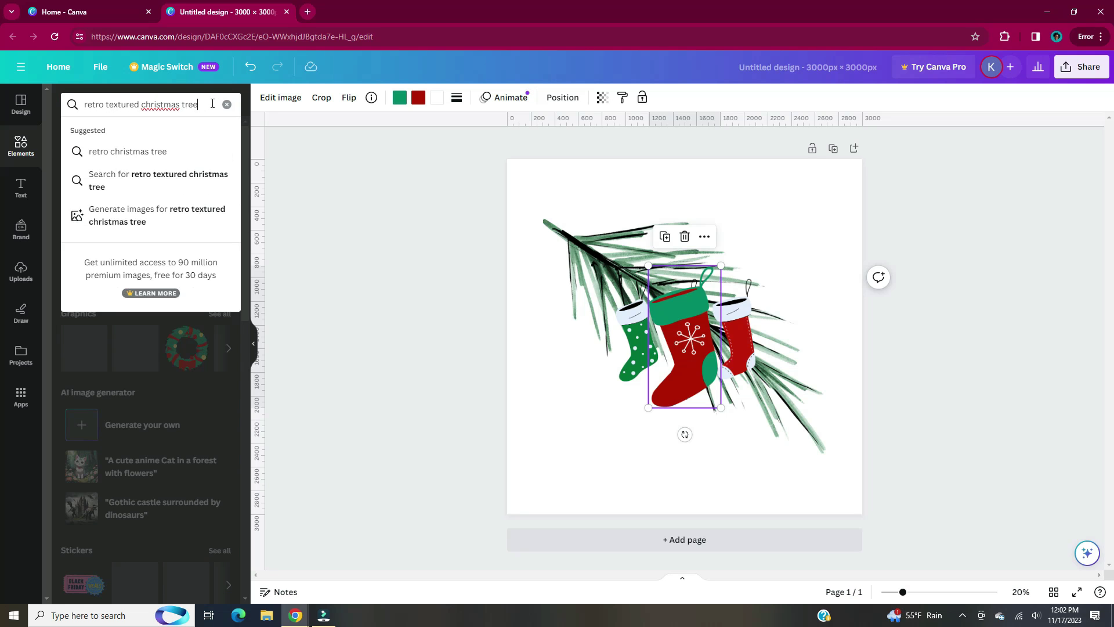
key("Return")
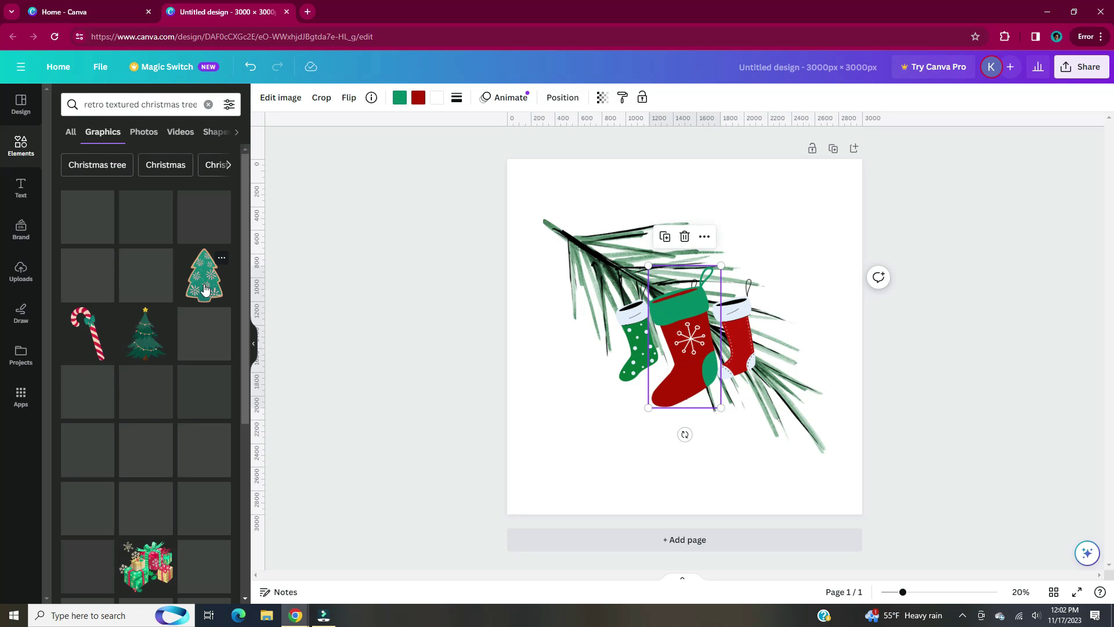
left_click(204, 286)
- Search the elements for "christmas decorative bauble" and add the orange-red bauble with white zigzags and stripes
left_click(208, 103)
type("ch")
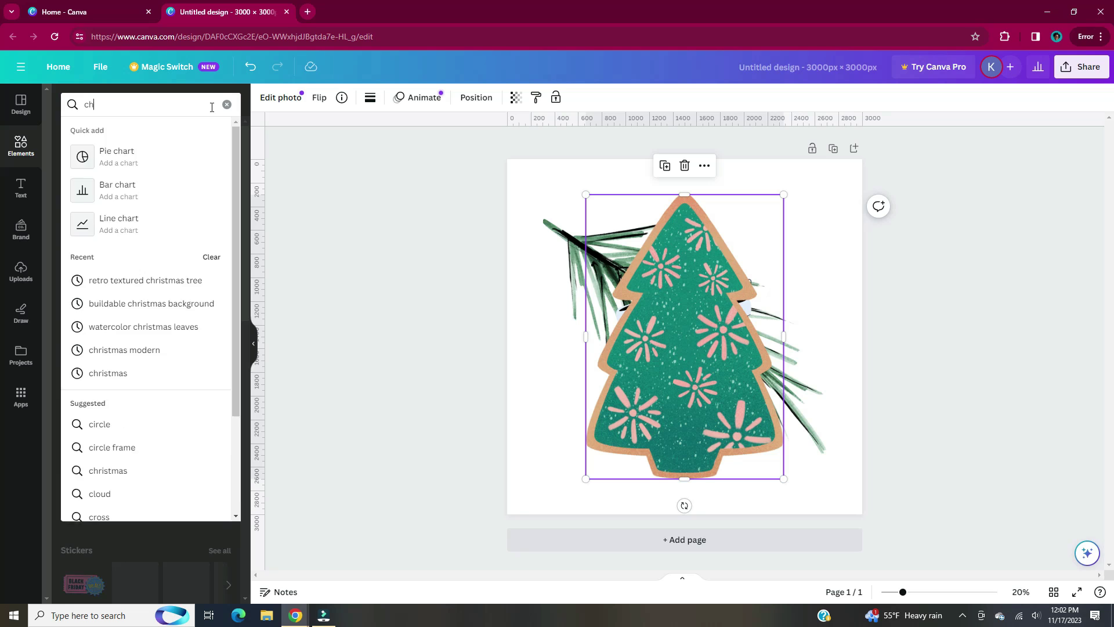
type("ristmas decorative bauble")
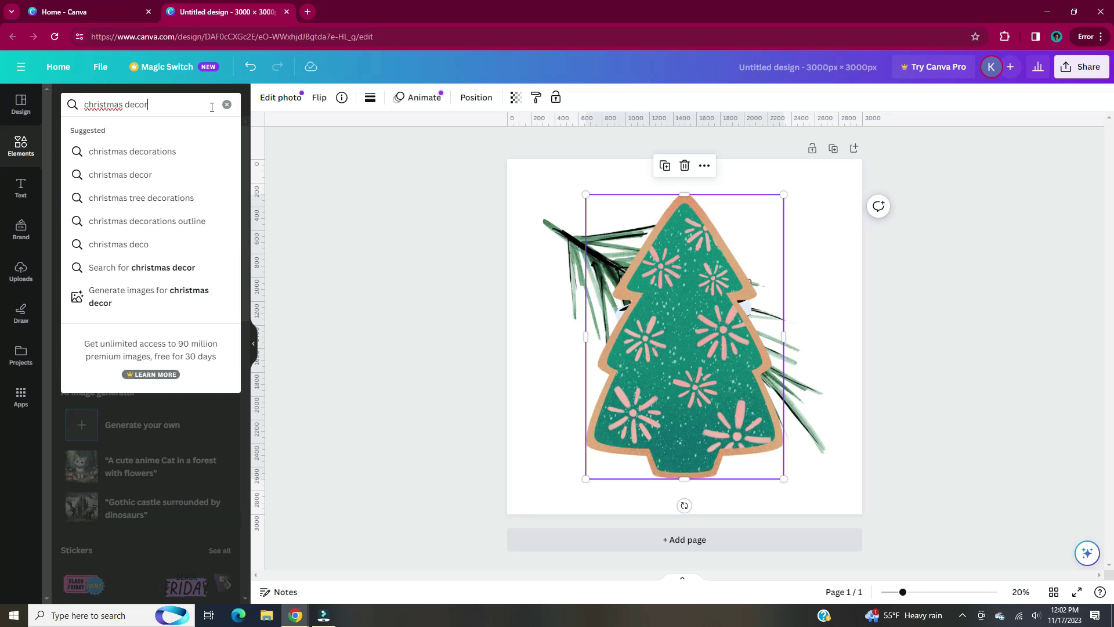
key("Return")
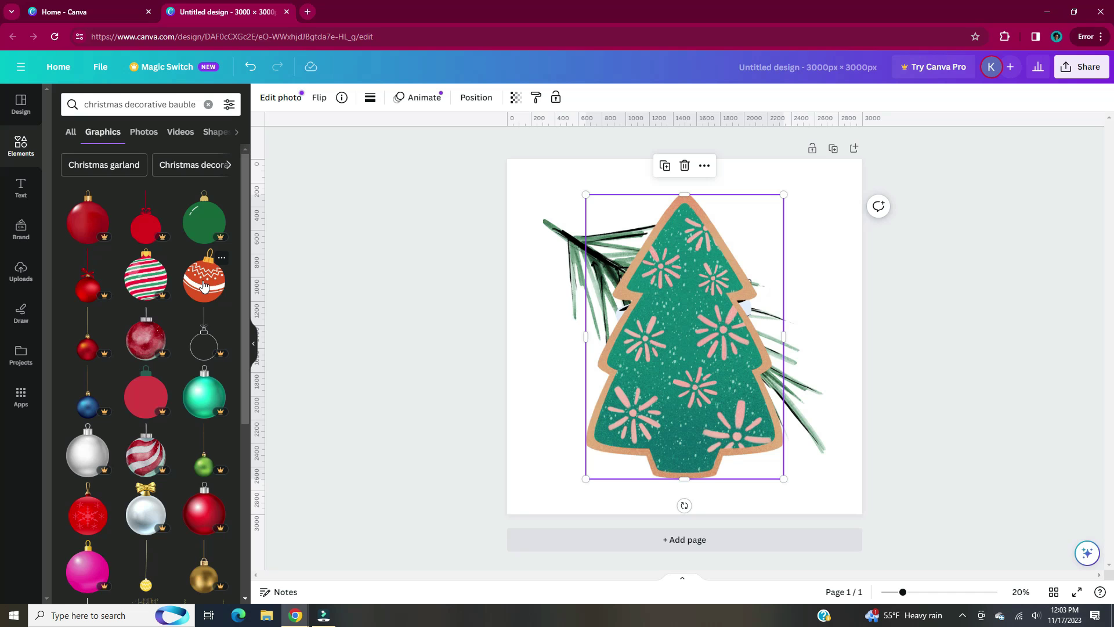
left_click(204, 285)
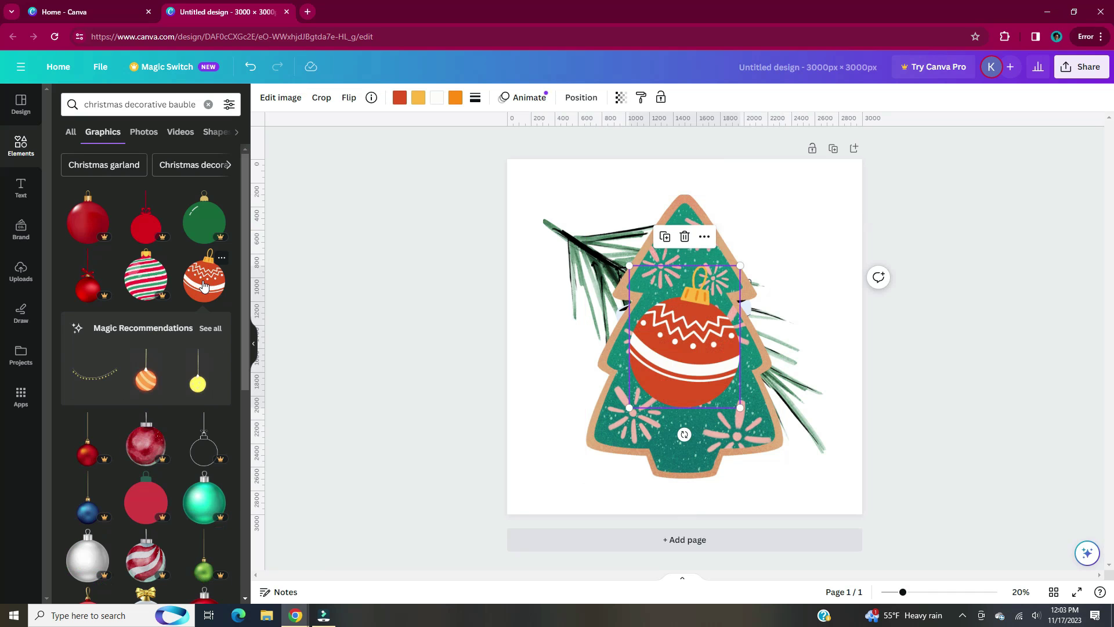
- Hide the elements list and scale all the stacked graphics down together into the page's upper-left area
left_click(254, 343)
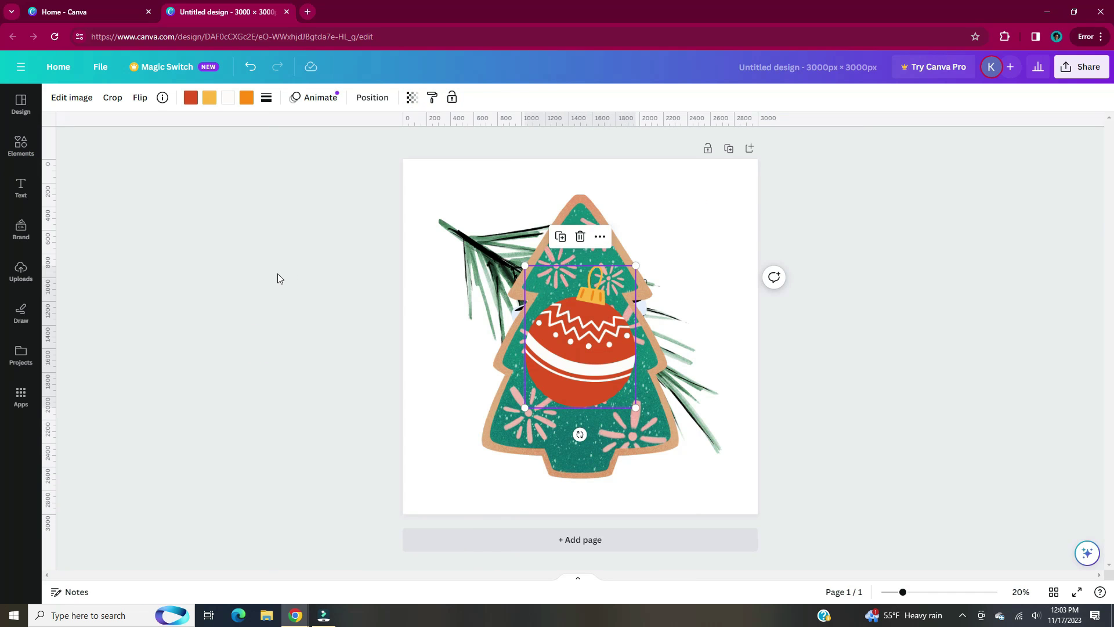
left_click_drag(360, 193, 604, 360)
left_click(797, 394)
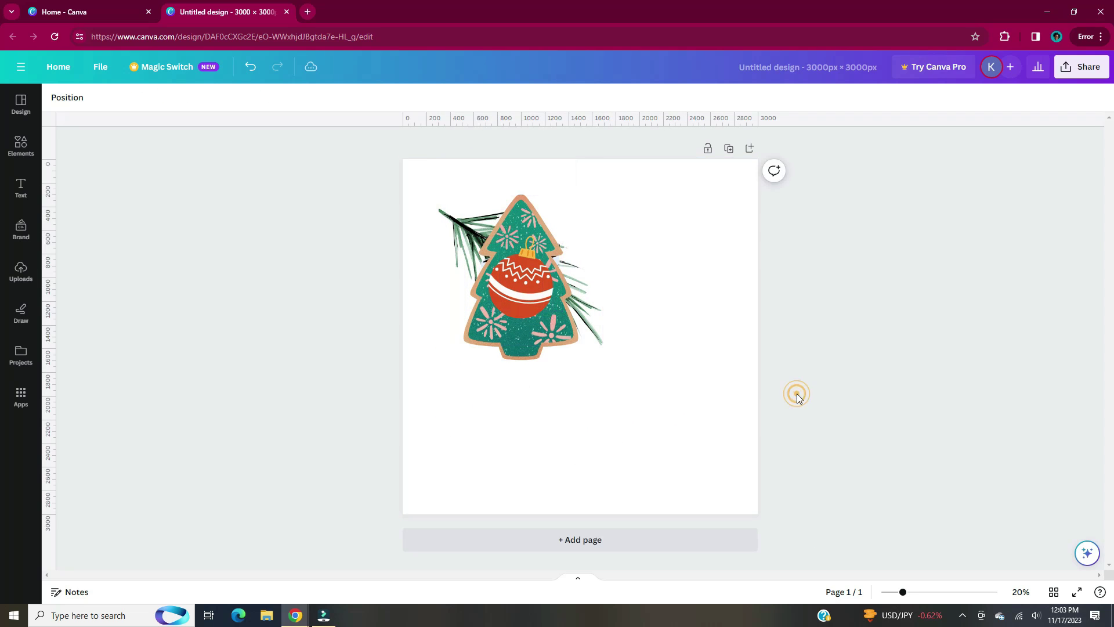
- Spread the overlapping graphics apart, with the bauble upper right, a smaller tree beneath it and the stockings below the pine branch
scroll(797, 397, "up", 2)
scroll(880, 402, "up", 1)
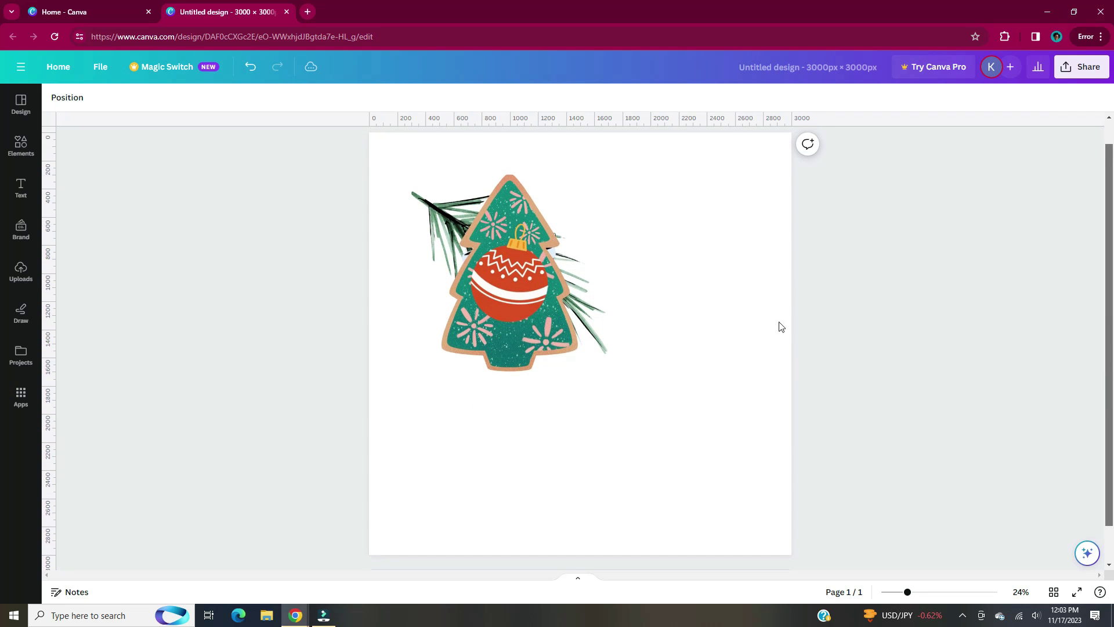
left_click_drag(509, 278, 660, 232)
left_click_drag(561, 354, 727, 488)
left_click_drag(745, 505, 688, 423)
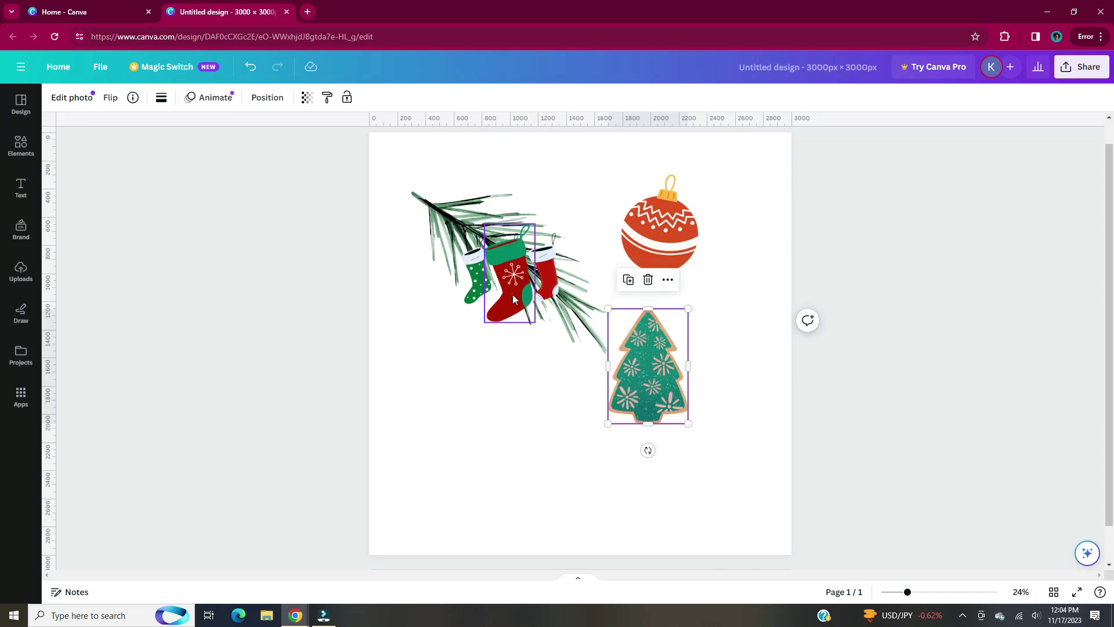
left_click_drag(513, 297, 469, 400)
- Crop the three-stockings graphic down to the green polka-dot stocking and enlarge it
left_click(112, 97)
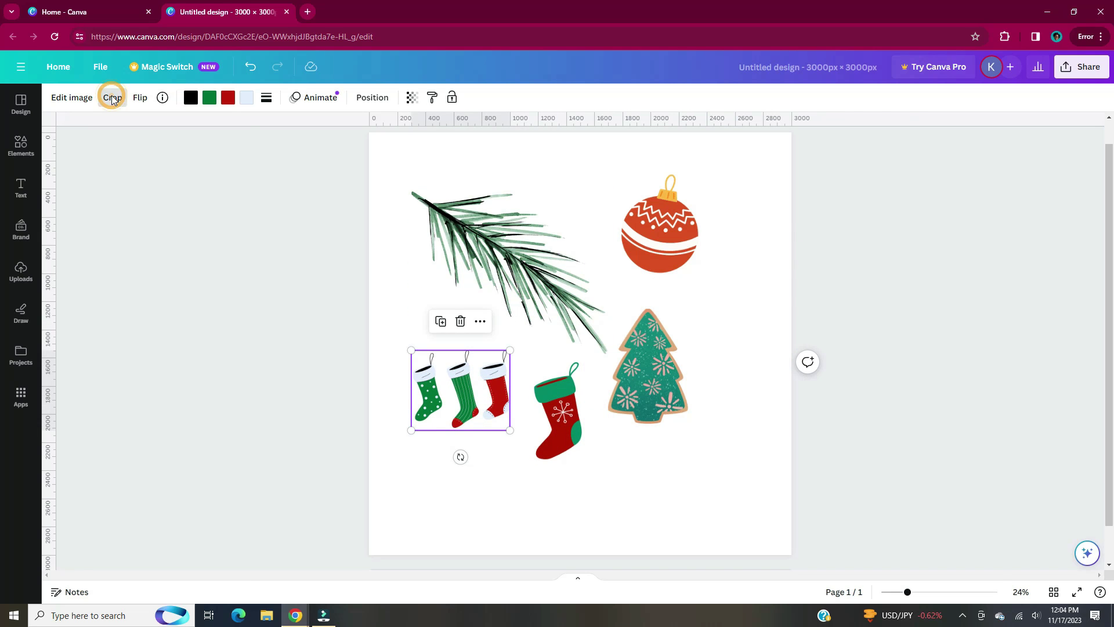
left_click_drag(614, 429, 549, 437)
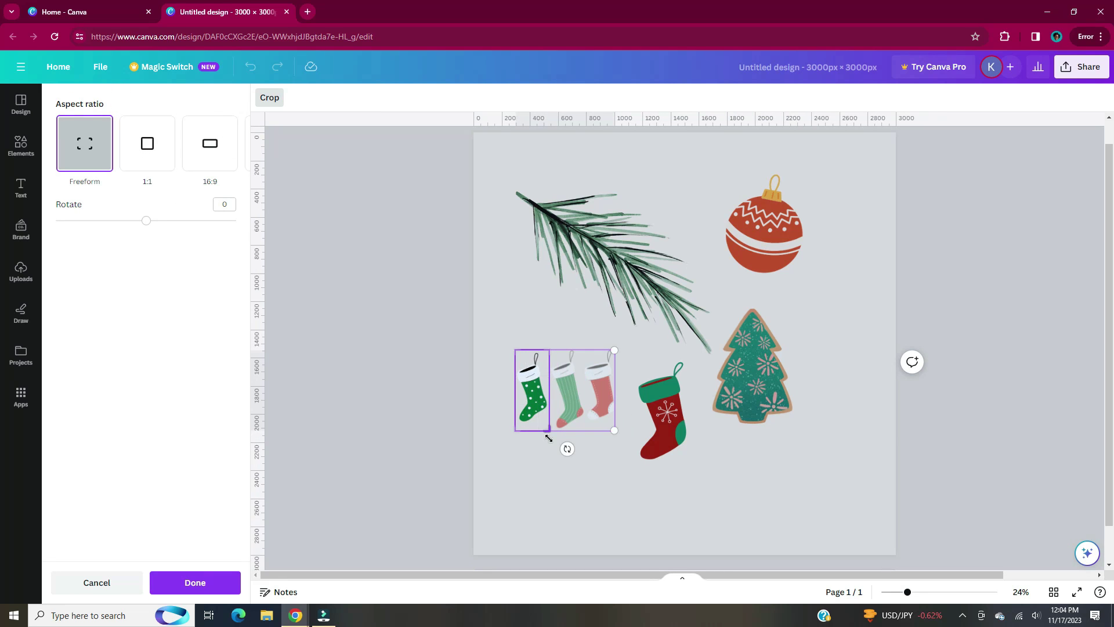
key("Return")
left_click_drag(442, 431, 484, 460)
- Shrink the pine branch to about 794 × 658 px and recolour the bauble green with a dark red cap
left_click(510, 273)
left_click_drag(604, 350, 523, 280)
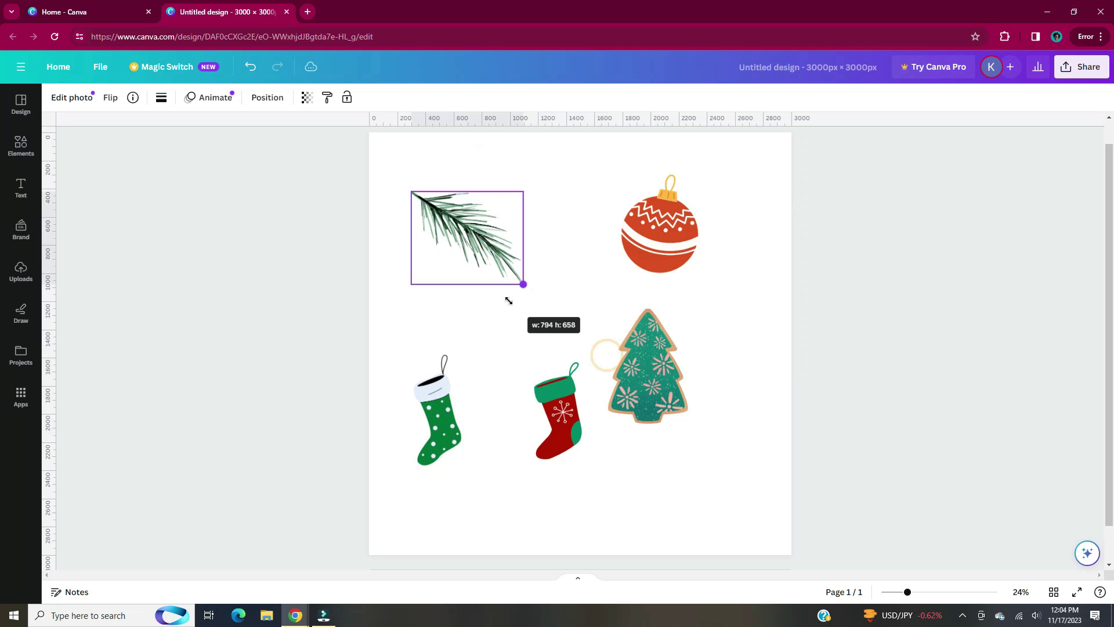
left_click(659, 227)
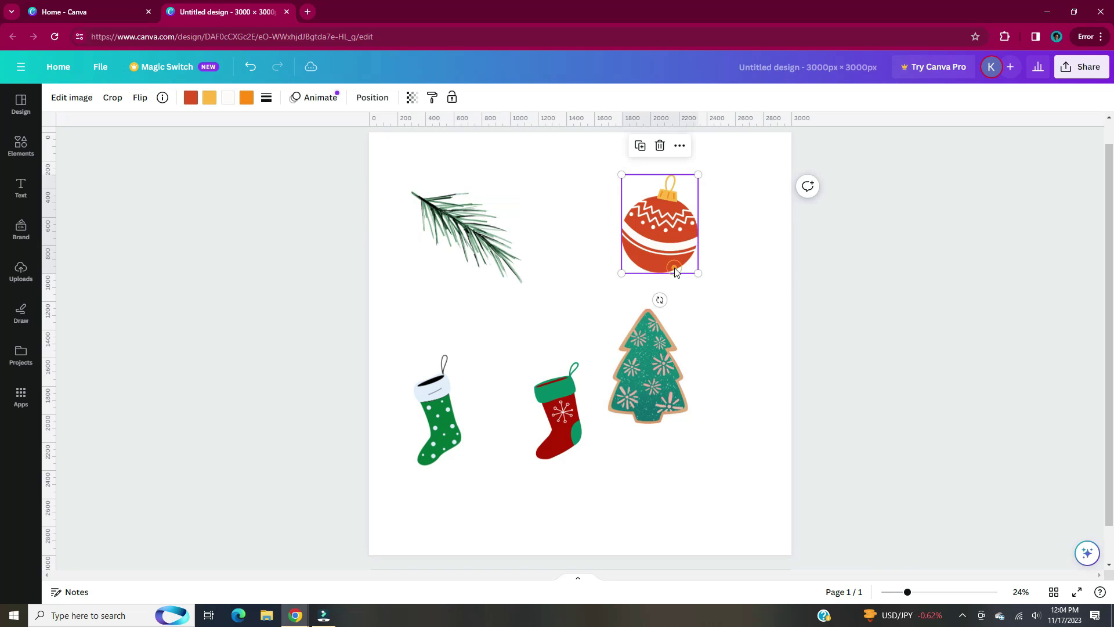
left_click(190, 98)
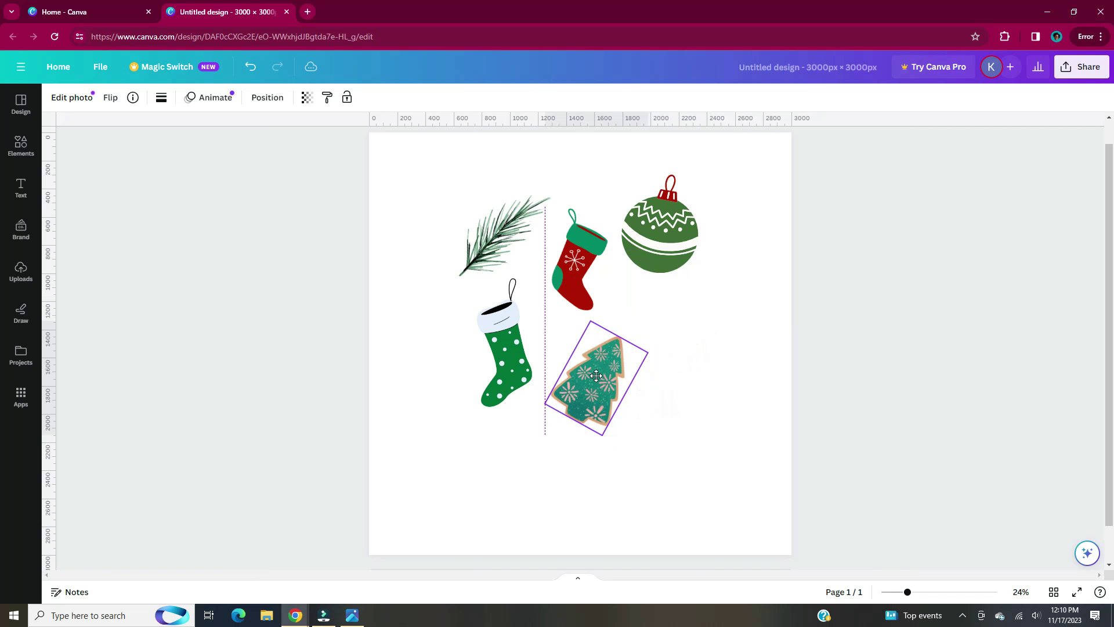
- Place the tilted tree below the red stocking, then rotate the bauble counterclockwise and move it down beside that stocking
left_click_drag(596, 376, 596, 377)
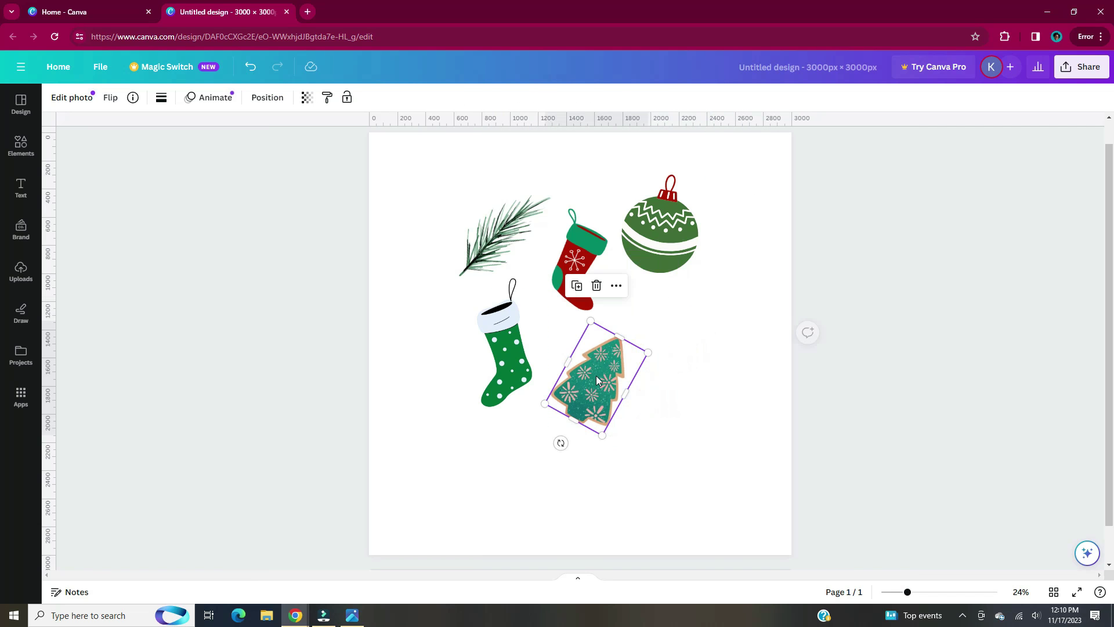
left_click(656, 242)
left_click_drag(660, 296, 703, 289)
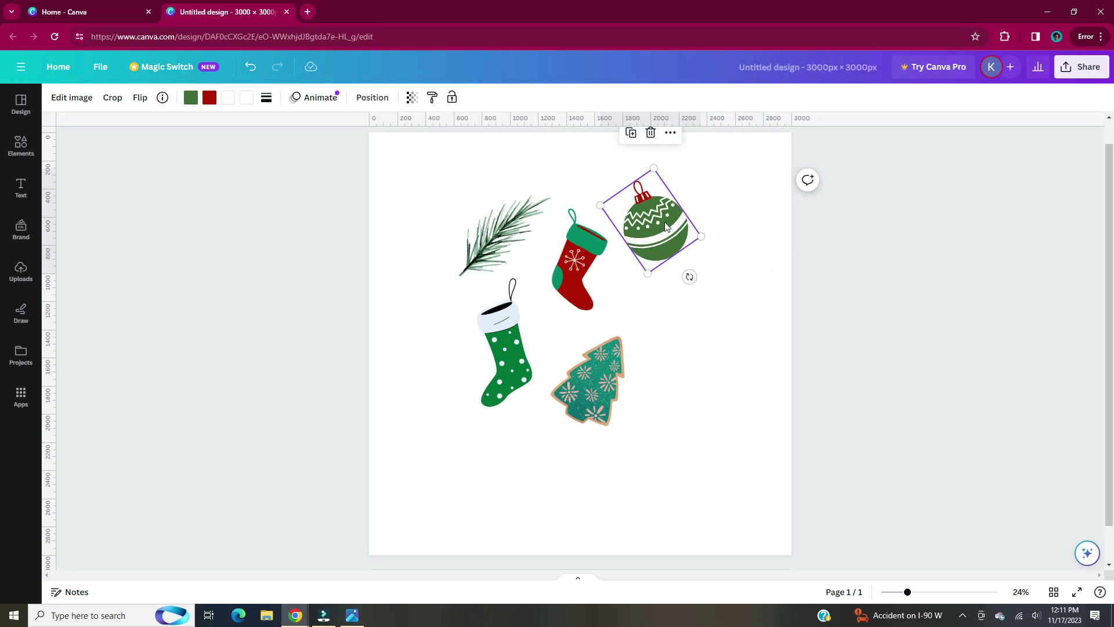
left_click_drag(665, 220, 670, 290)
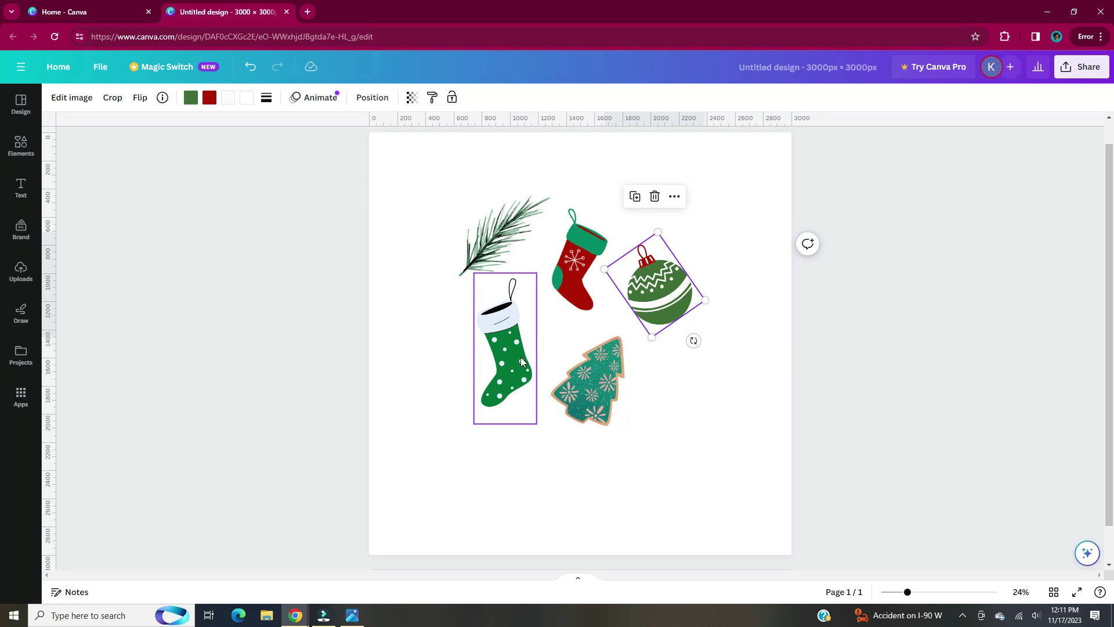
- Nudge the red stocking slightly down, then duplicate the pine branch, rotate the copy clockwise and place it above the bauble
left_click(564, 273)
left_click_drag(564, 272, 559, 280)
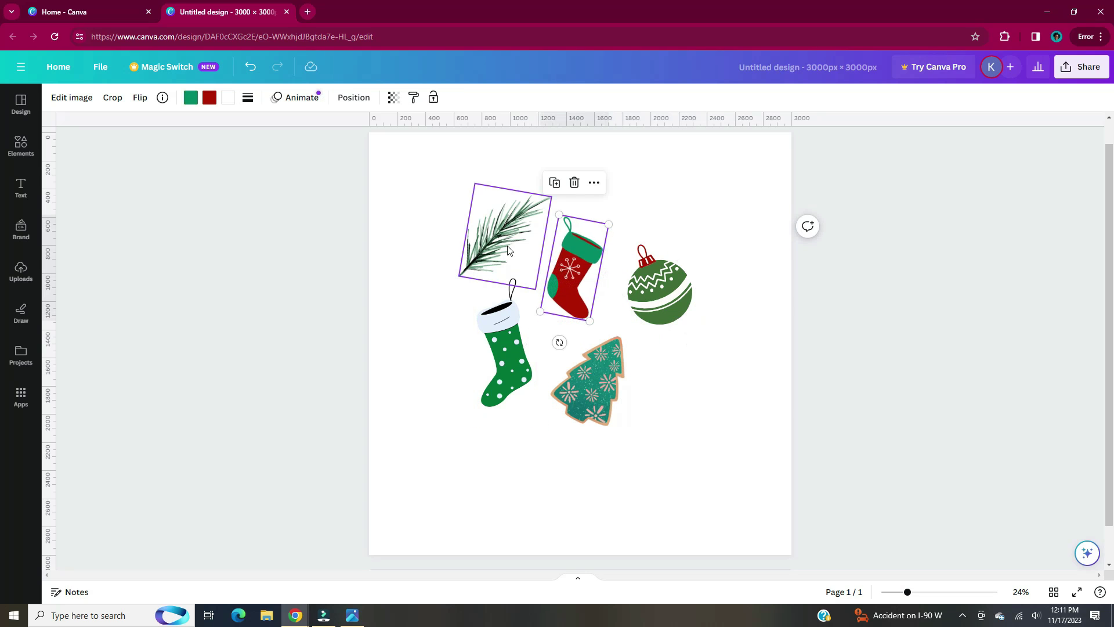
left_click(508, 250)
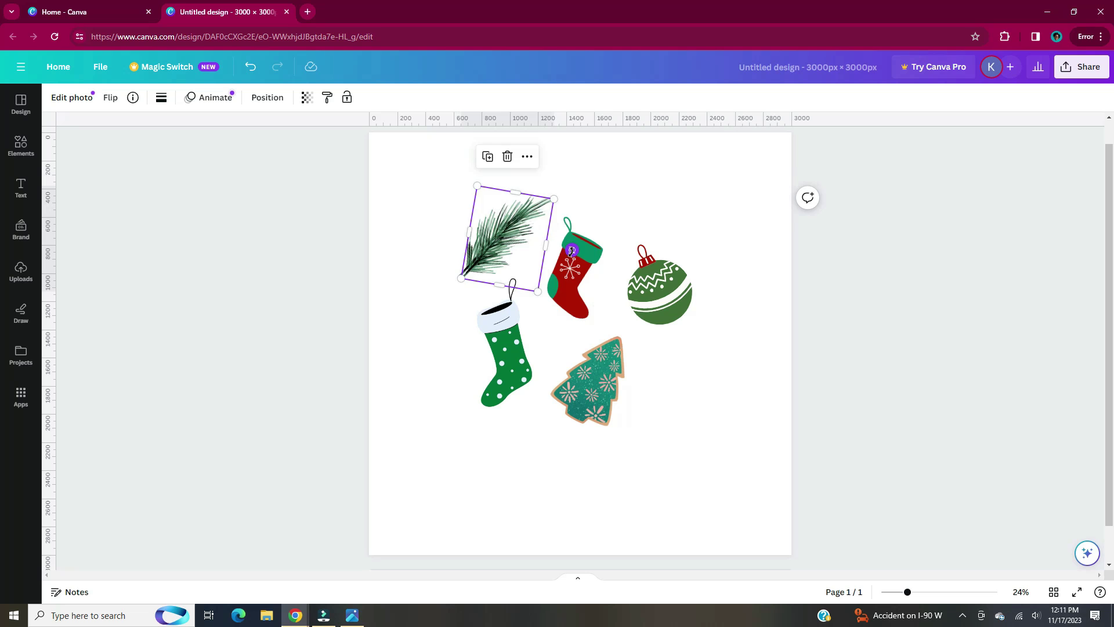
left_click_drag(497, 301, 474, 290)
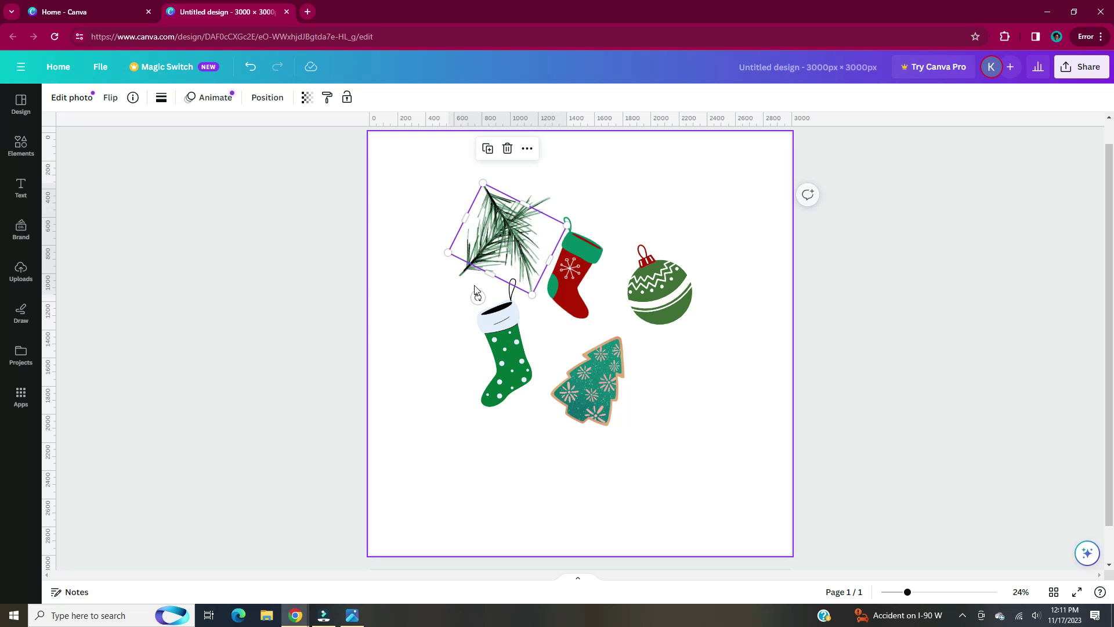
left_click_drag(515, 247, 635, 220)
- Shift the tilted tree down and left, and move the green polka-dot stocking slightly up and left to even out the spacing
left_click(588, 380)
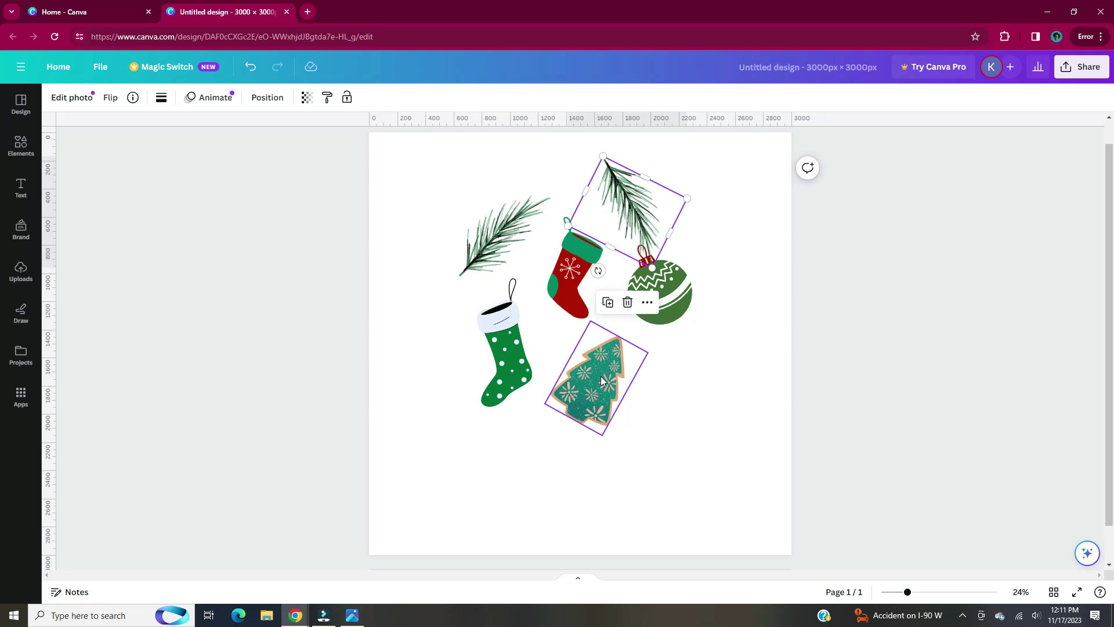
left_click_drag(588, 380, 566, 397)
left_click(511, 376)
left_click_drag(511, 376, 503, 369)
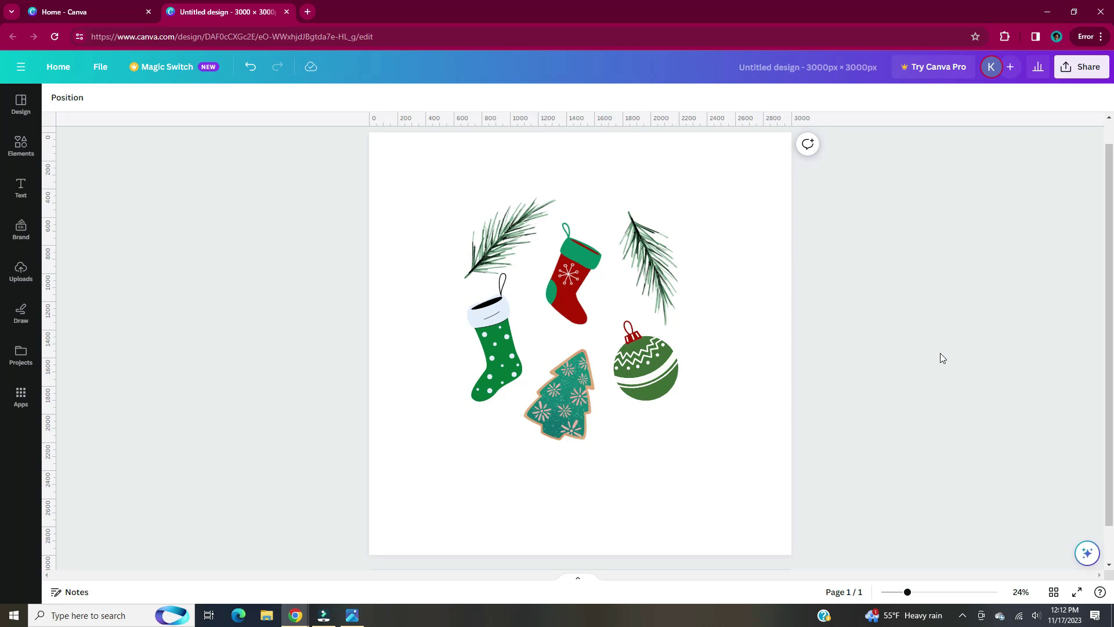
- Group all six graphics and centre the group horizontally and vertically on the page
left_click_drag(436, 182, 713, 456)
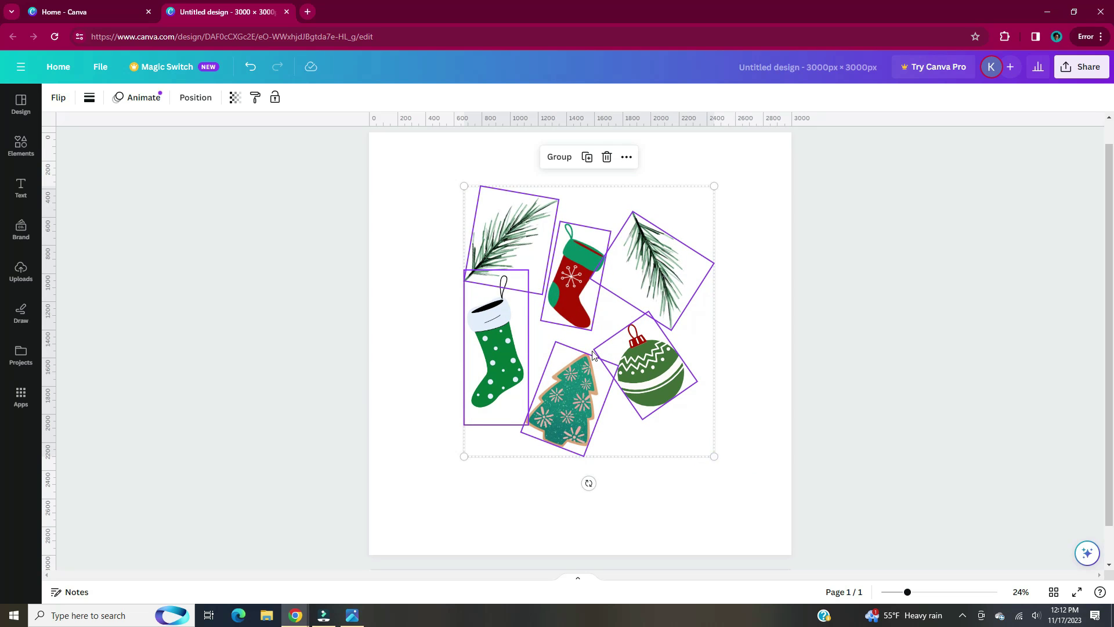
left_click(561, 158)
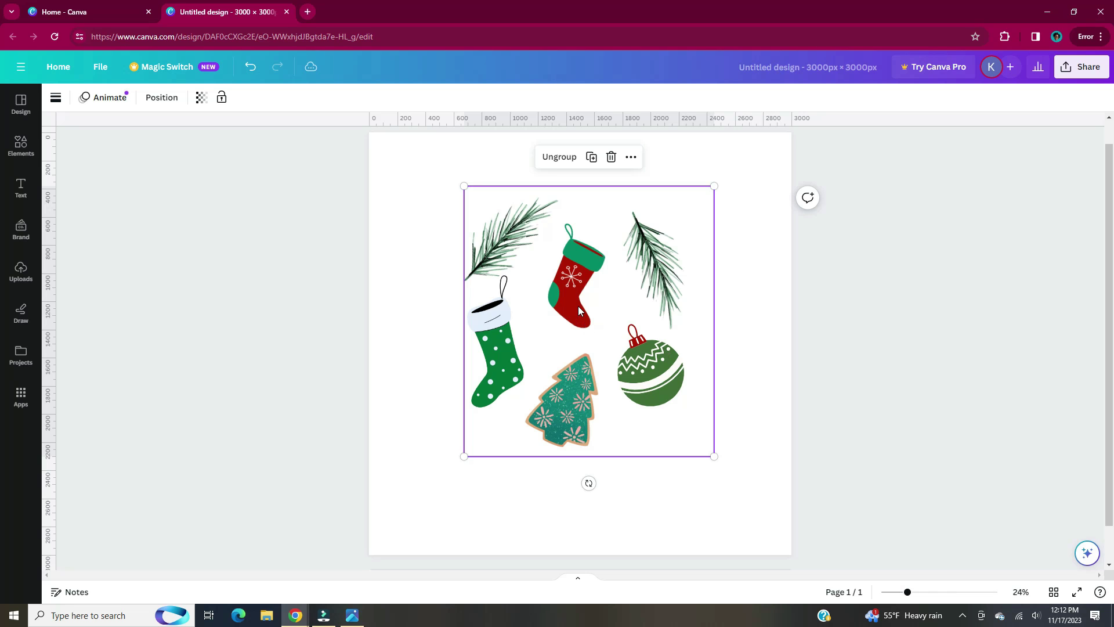
mouse_move(578, 311)
left_mouse_down()
mouse_move(572, 320)
mouse_move(570, 287)
mouse_move(569, 328)
left_mouse_up()
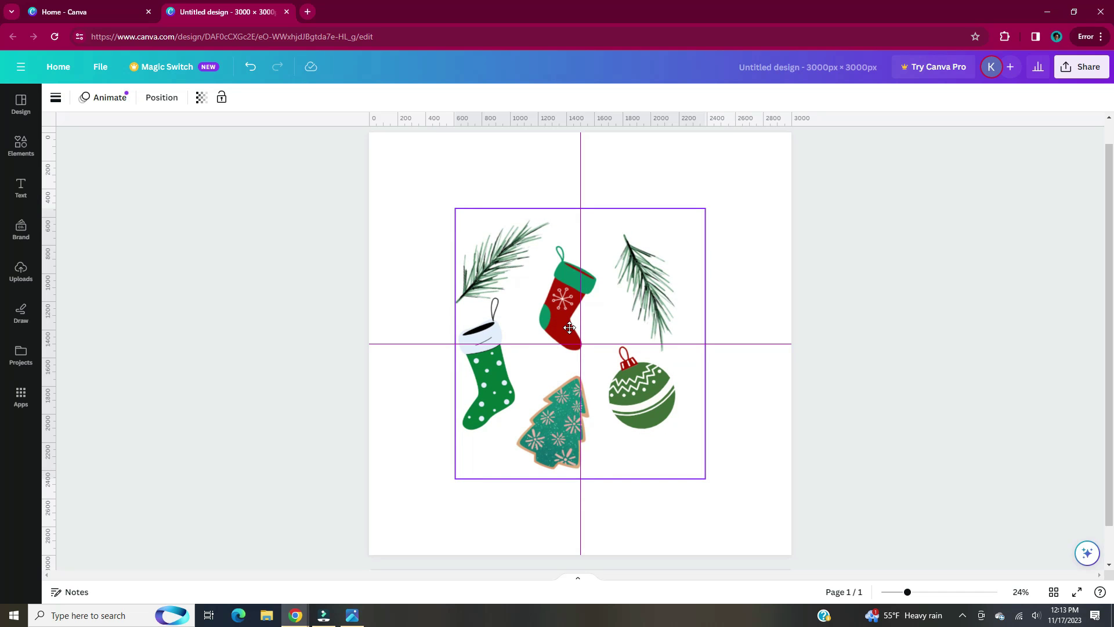
left_click_drag(569, 327, 540, 302)
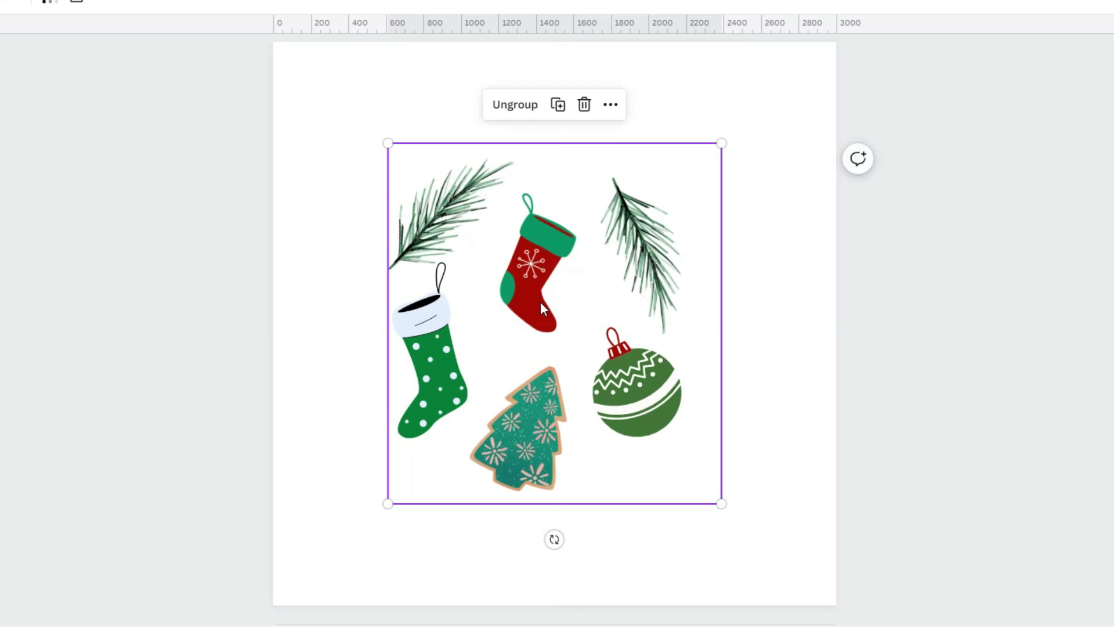
left_click(1030, 314)
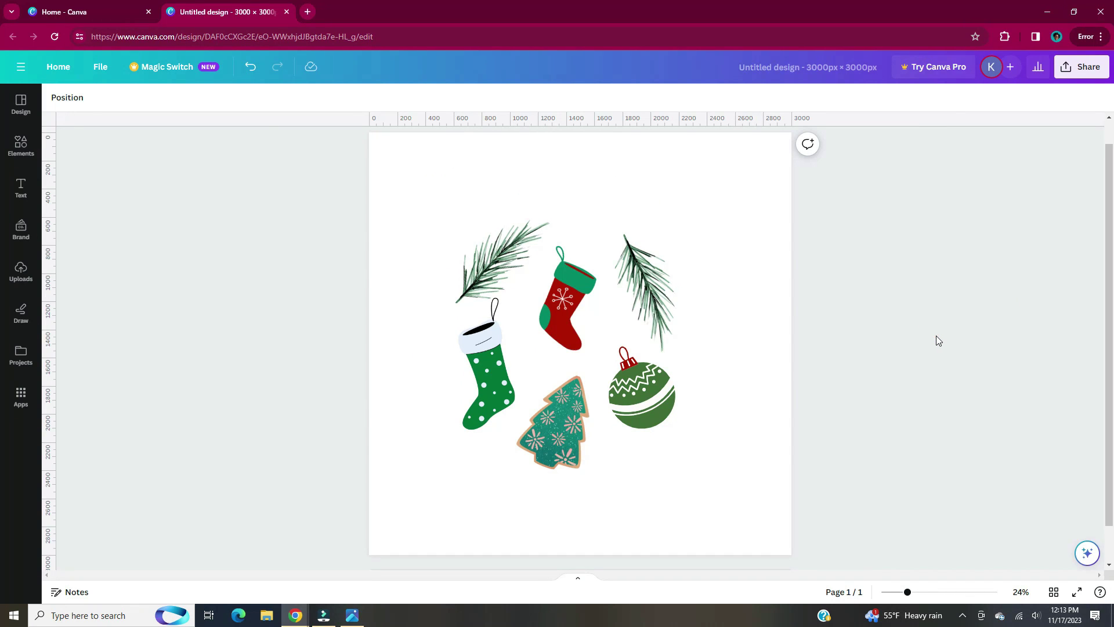
- Duplicate the centred group and move the copy so its centre sits on the page's upper-left corner
left_click(680, 346)
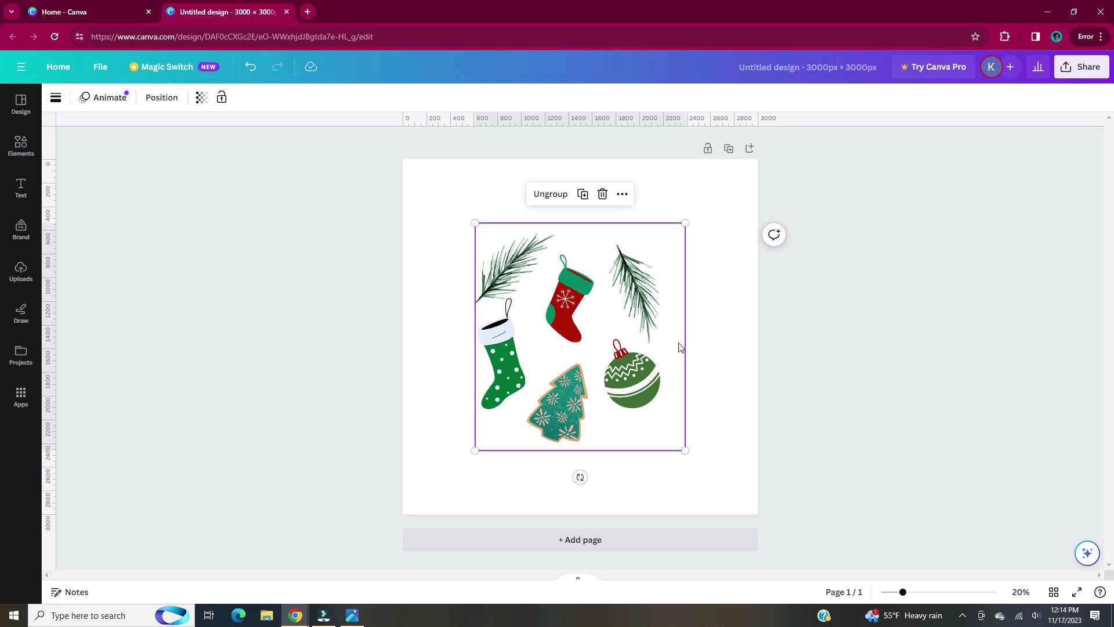
key("ctrl+d")
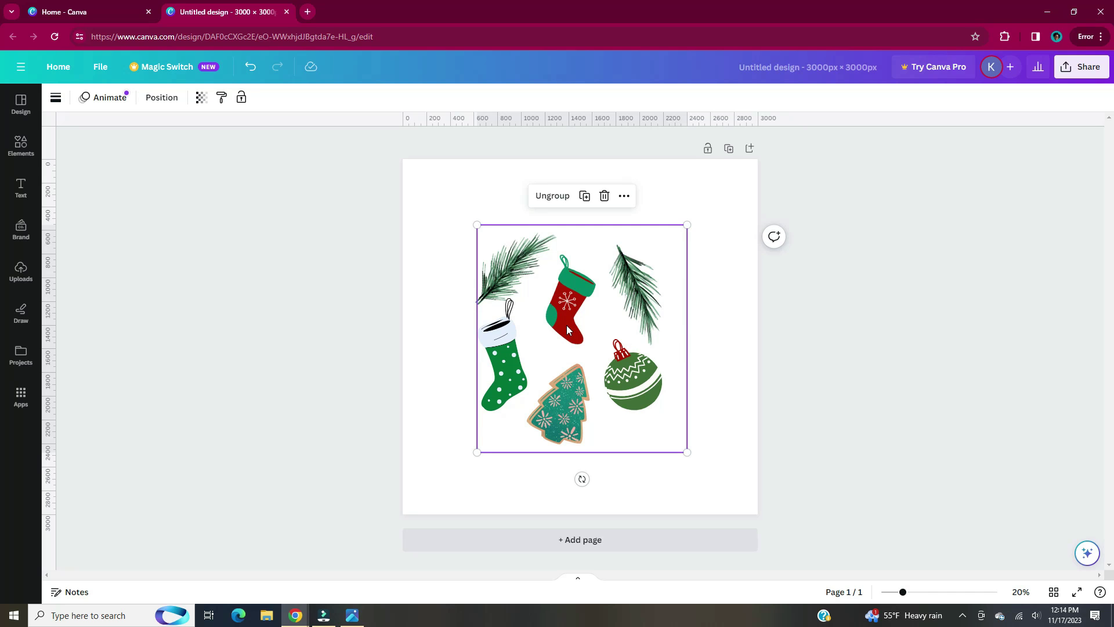
left_click_drag(568, 328, 465, 223)
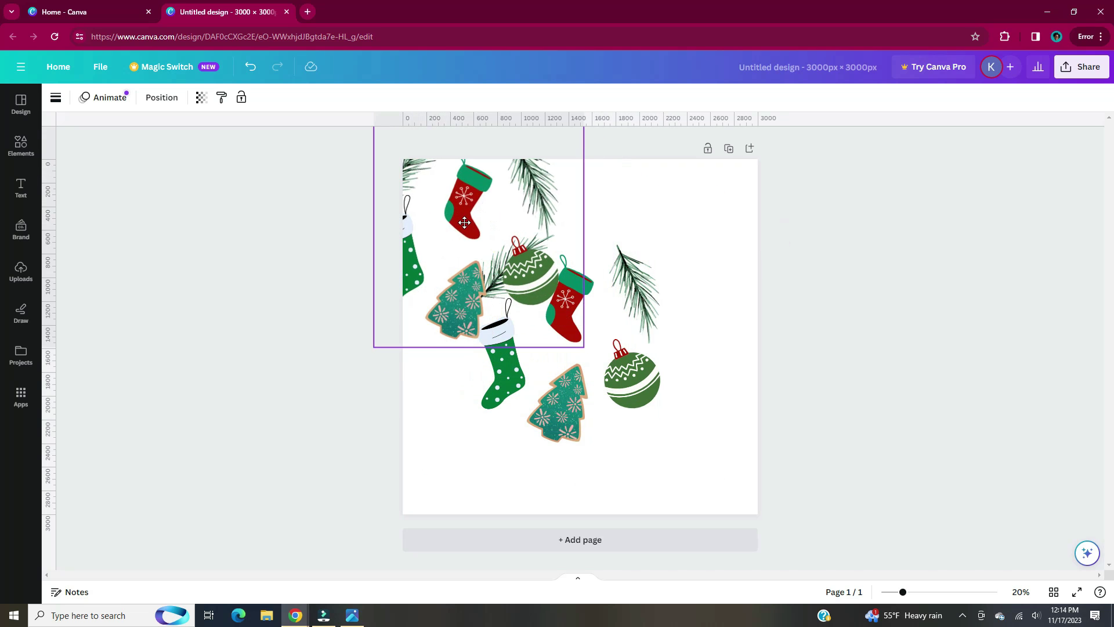
left_click_drag(464, 222, 389, 146)
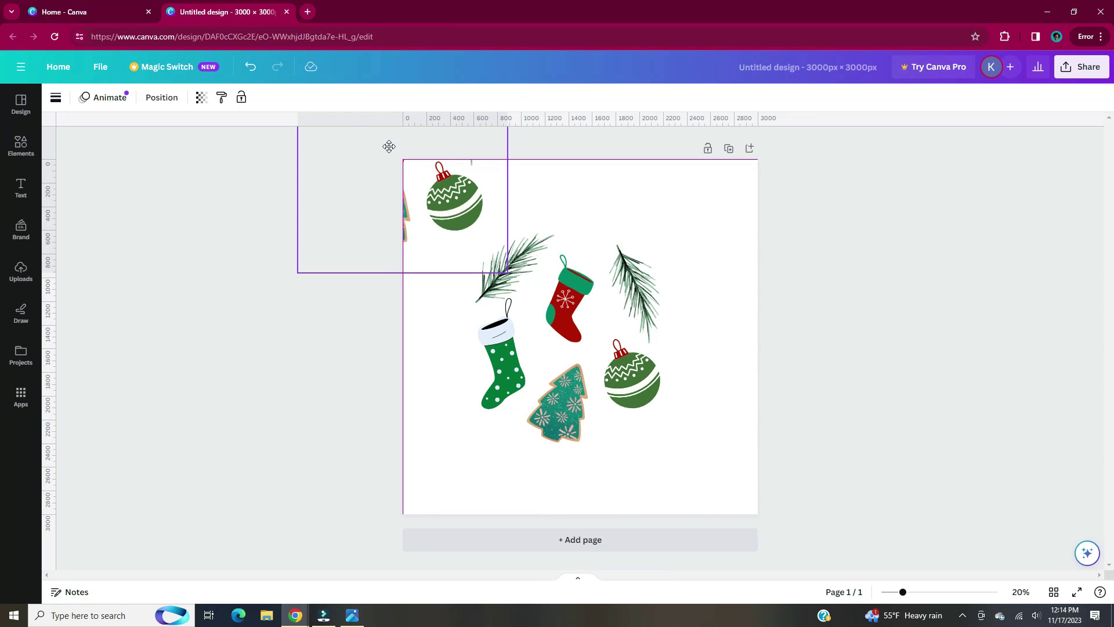
- Duplicate the centred group again and align the copy's centre with the page's upper-right corner
left_click(667, 342)
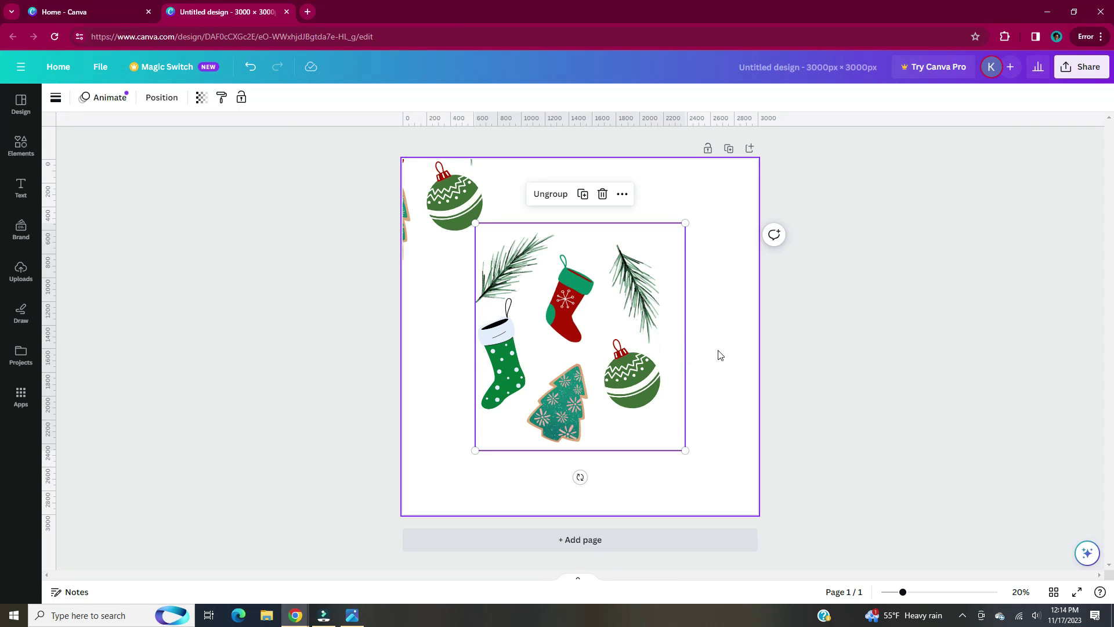
key("ctrl+d")
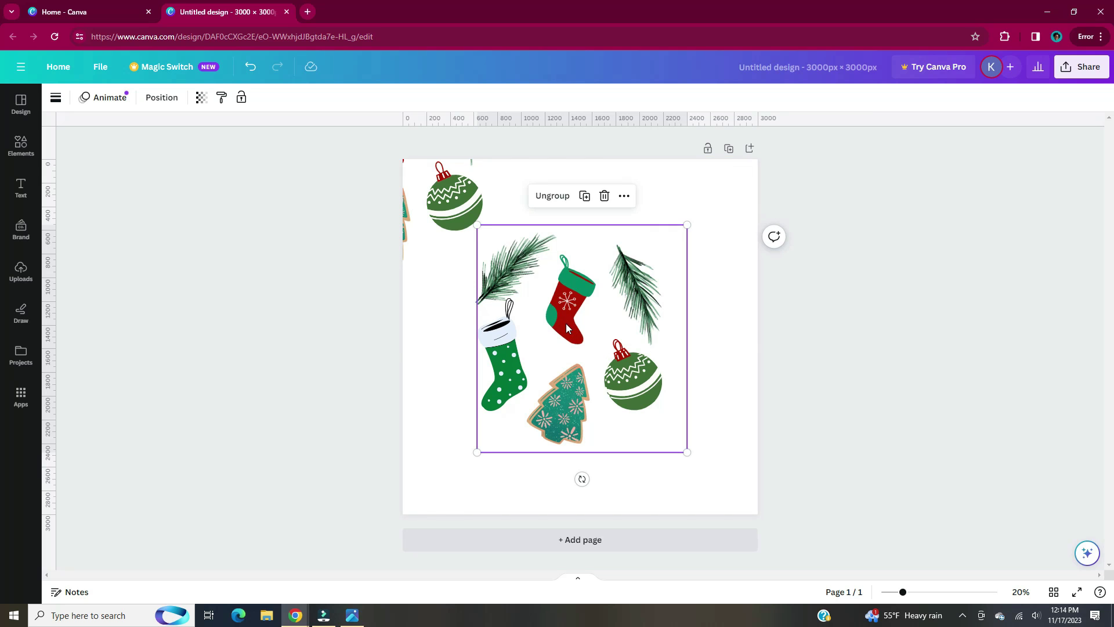
left_click_drag(565, 322, 745, 148)
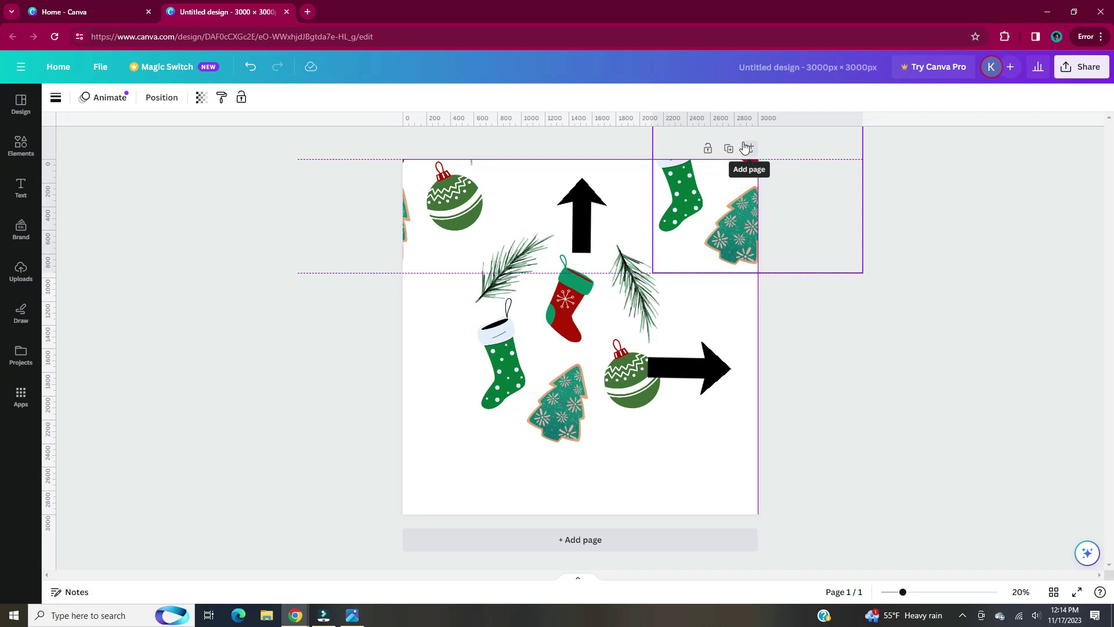
left_click_drag(745, 147, 745, 147)
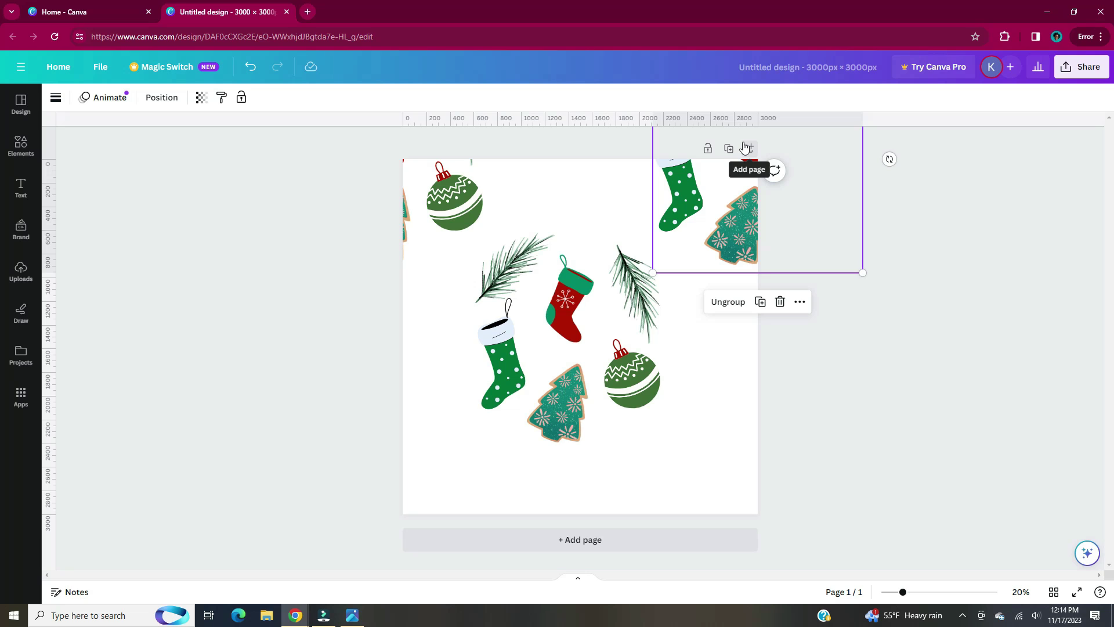
- Place two more copies of the centred group, one centred on each lower corner of the page
left_click(663, 363)
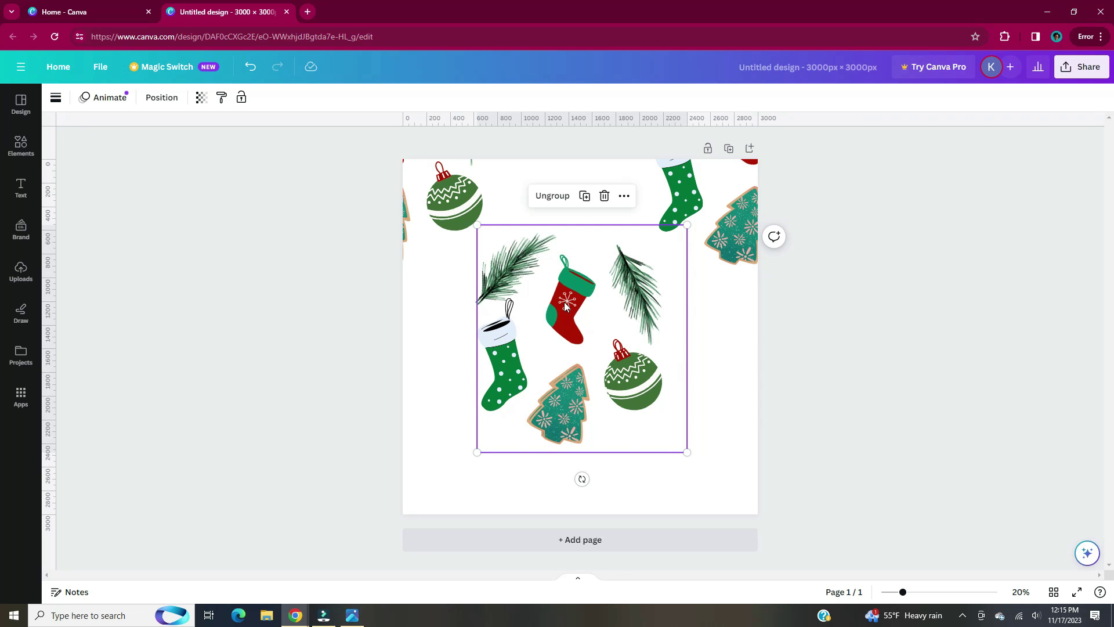
left_click_drag(567, 307, 741, 477)
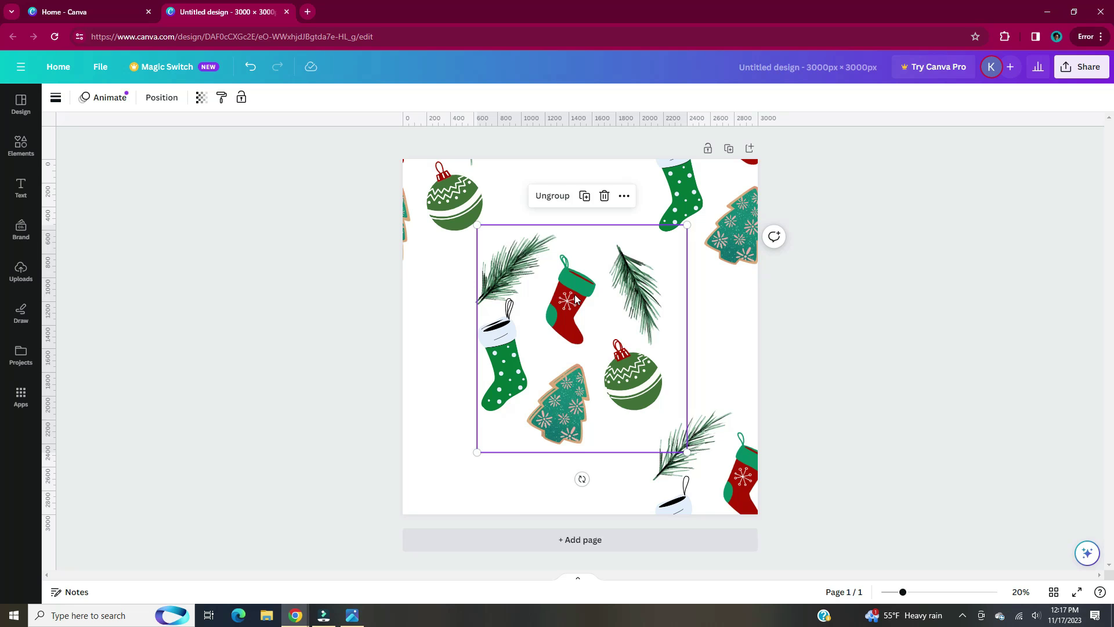
left_click_drag(575, 298, 396, 471)
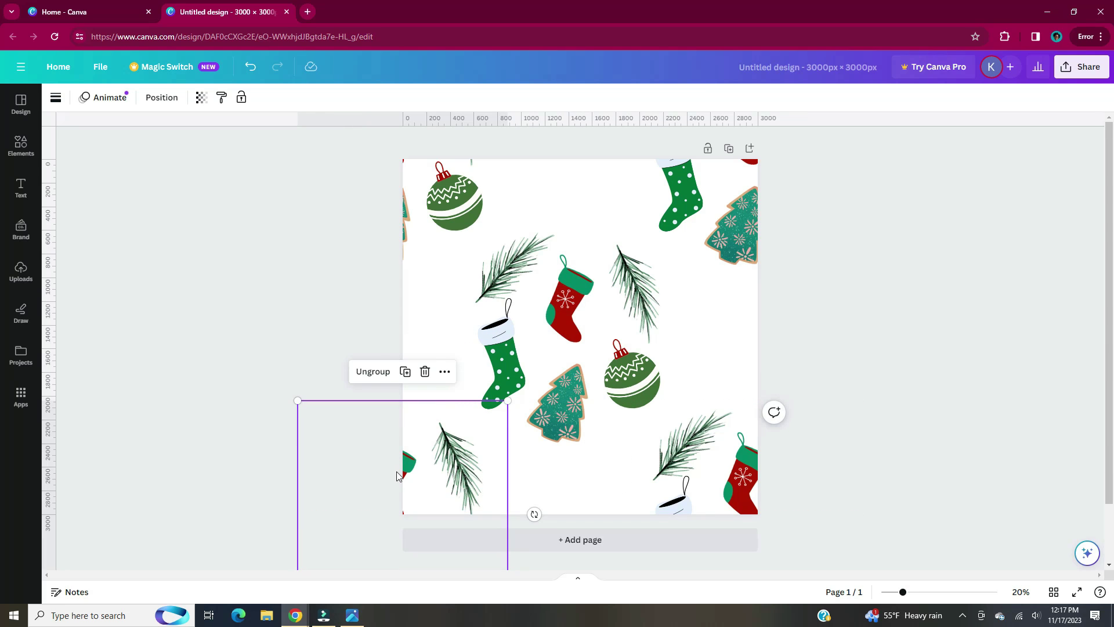
left_click(834, 319)
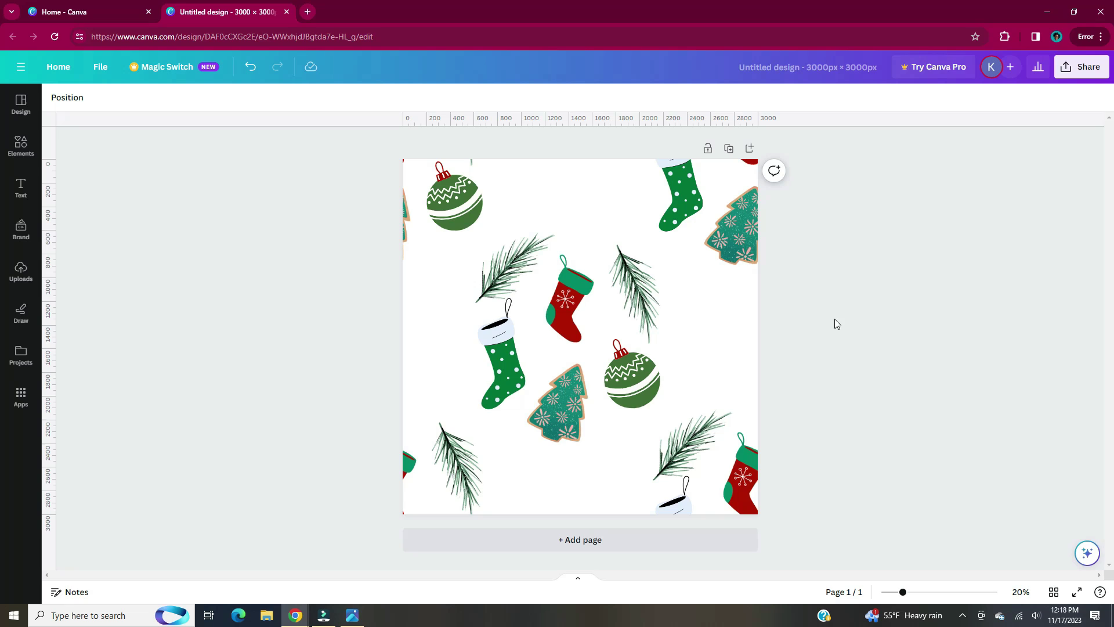
- Duplicate the page and title the copy "large tile"
left_click(730, 149)
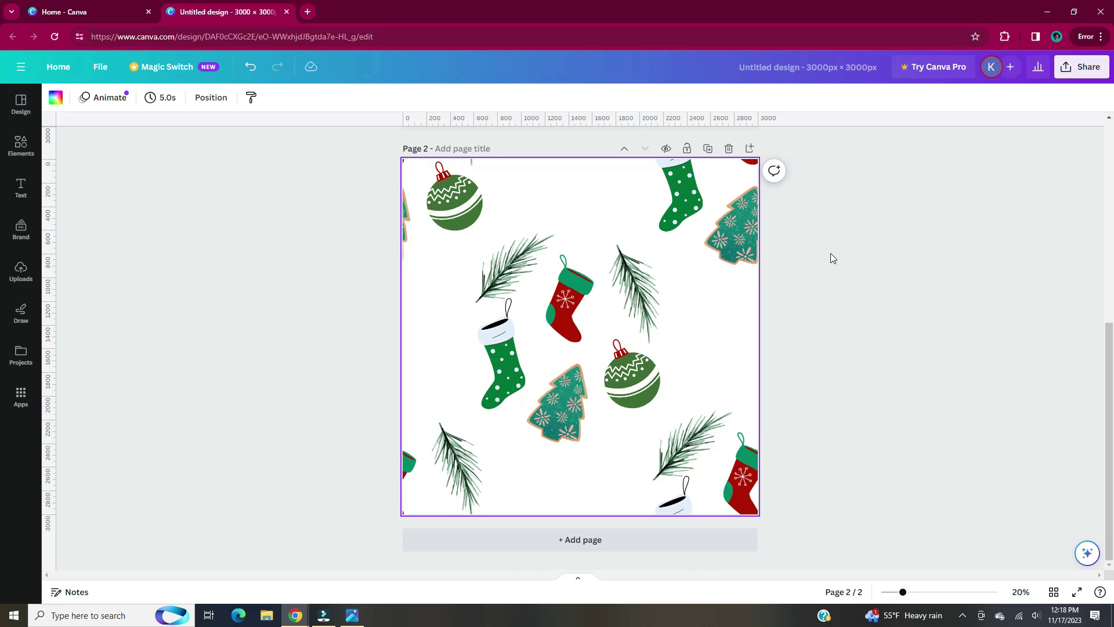
scroll(830, 254, "up", 5)
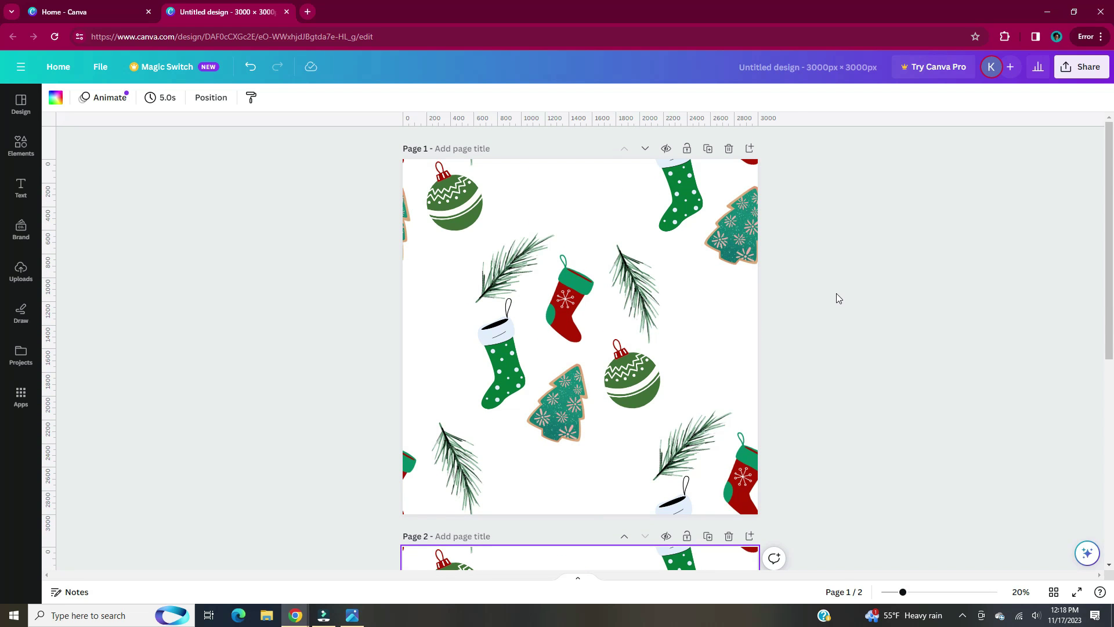
left_click(836, 293)
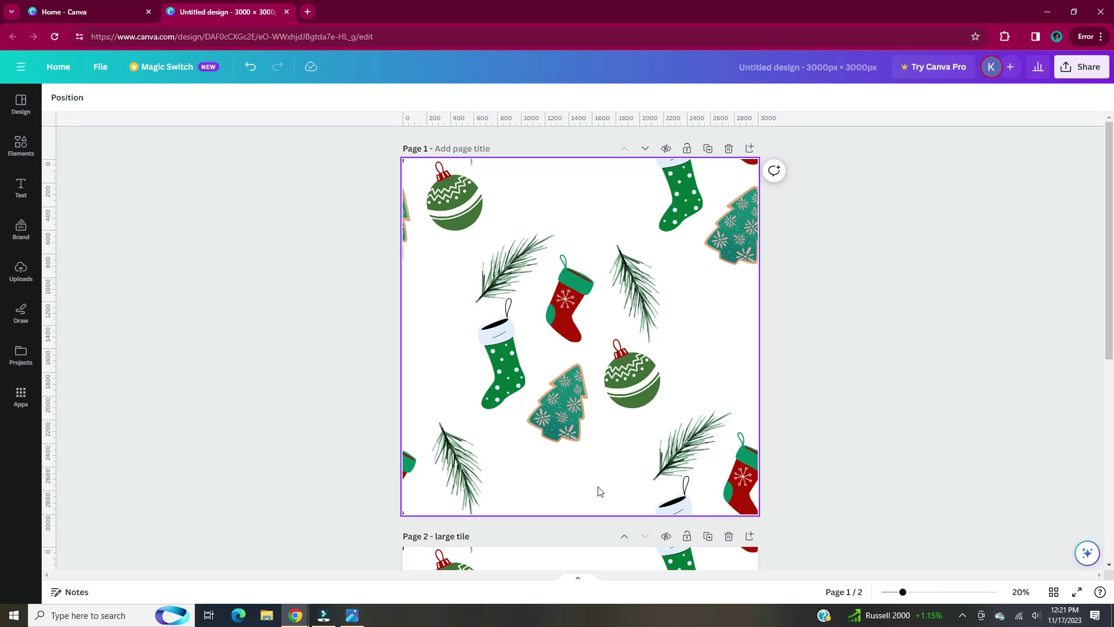
- Search the graphics library for "christmas holly ornament"
left_click(35, 142)
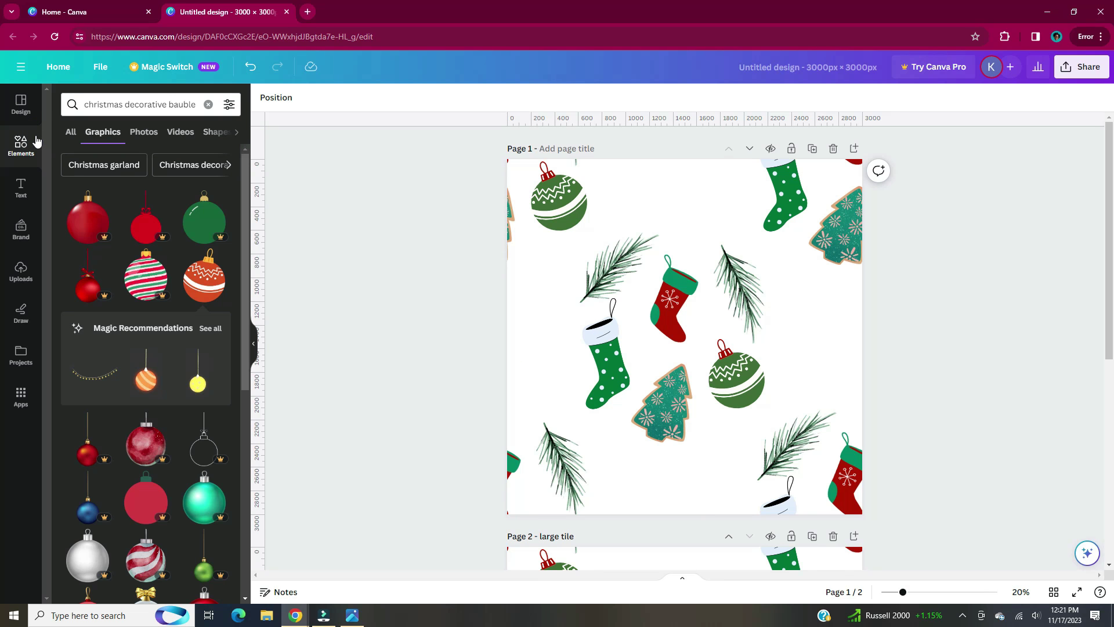
left_click(119, 104)
type("christmas")
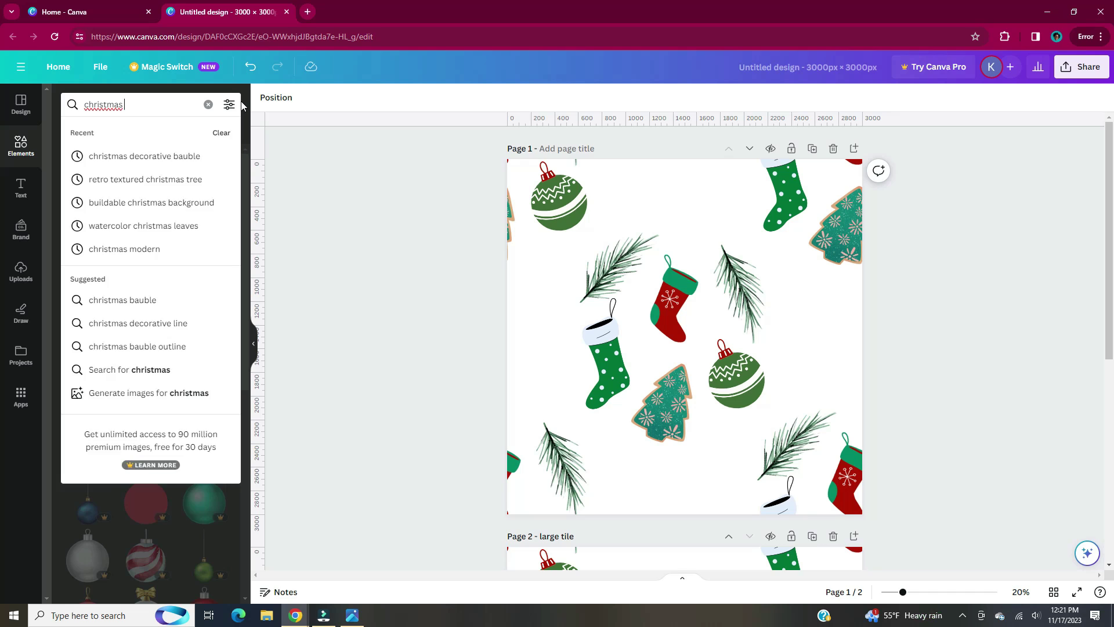
type(" holly ornam")
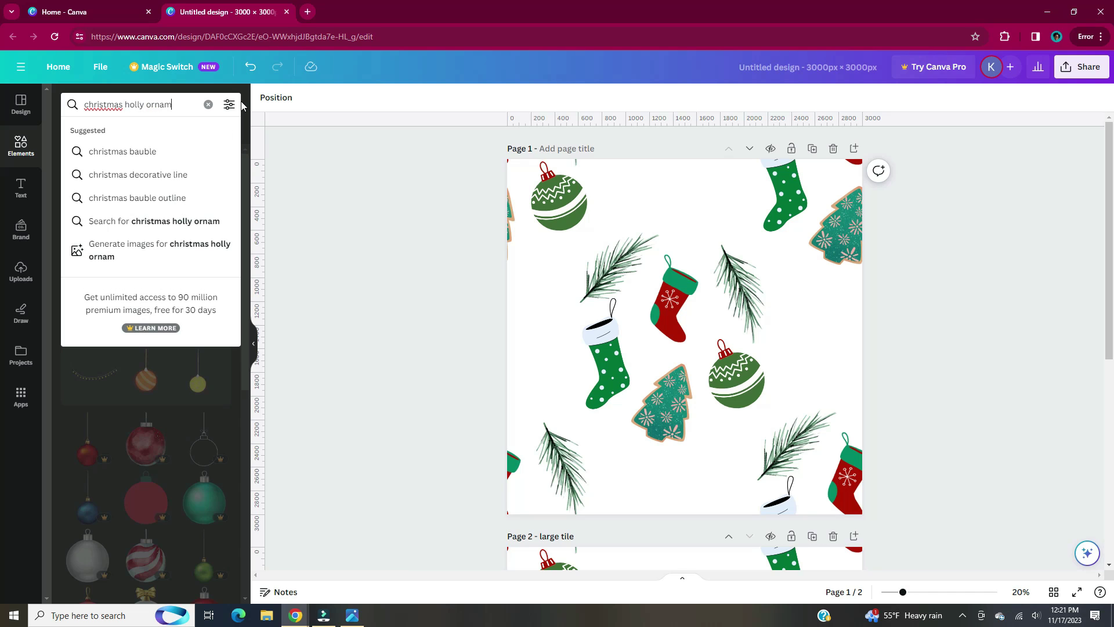
type("ent")
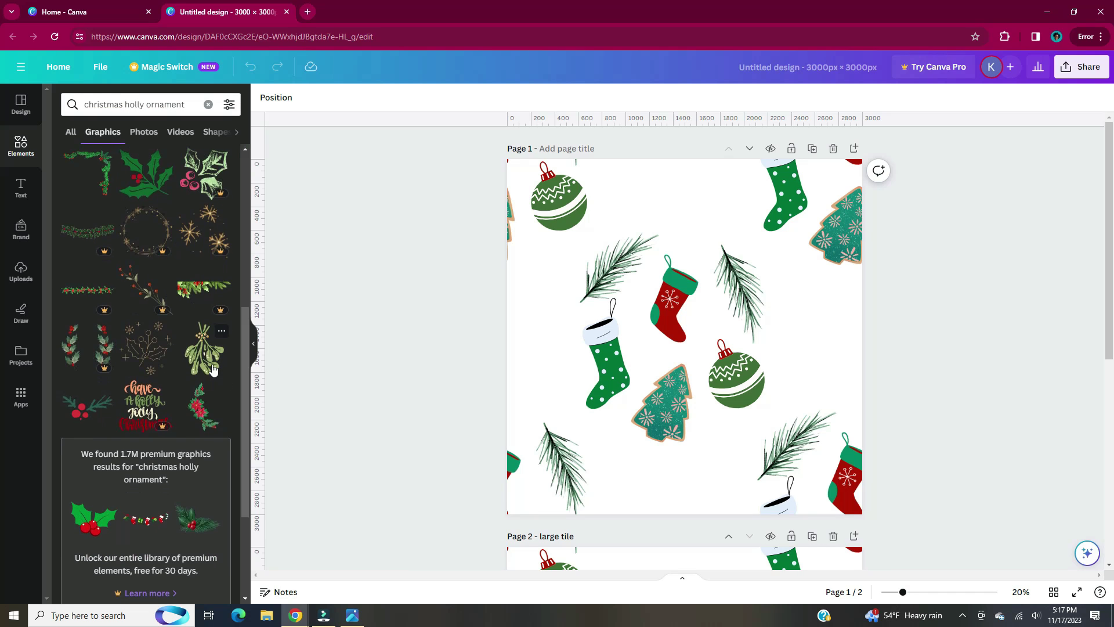
- Add the mistletoe sprig to page 1, shrink it beside the green stocking, and place a rotated copy near the page's right edge
left_click(210, 364)
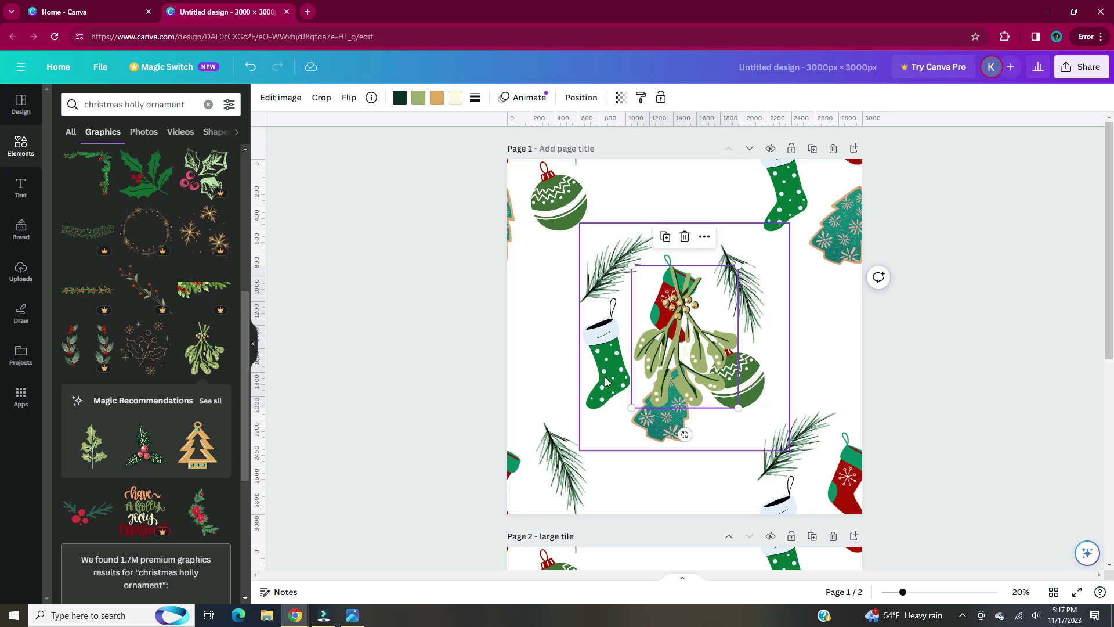
left_click_drag(738, 406, 546, 354)
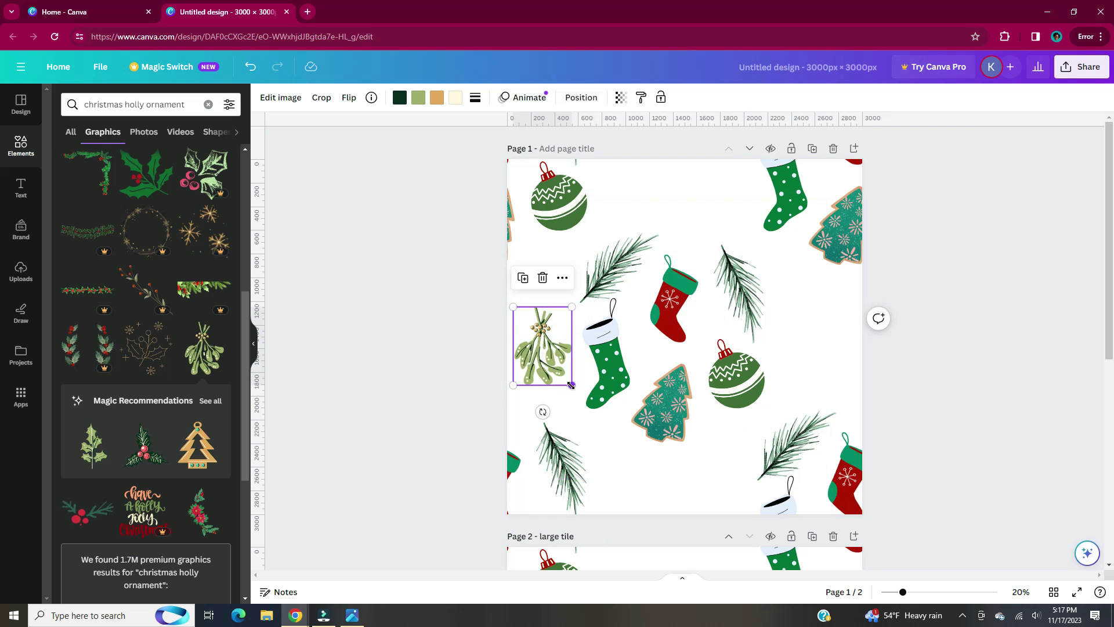
left_click(253, 343)
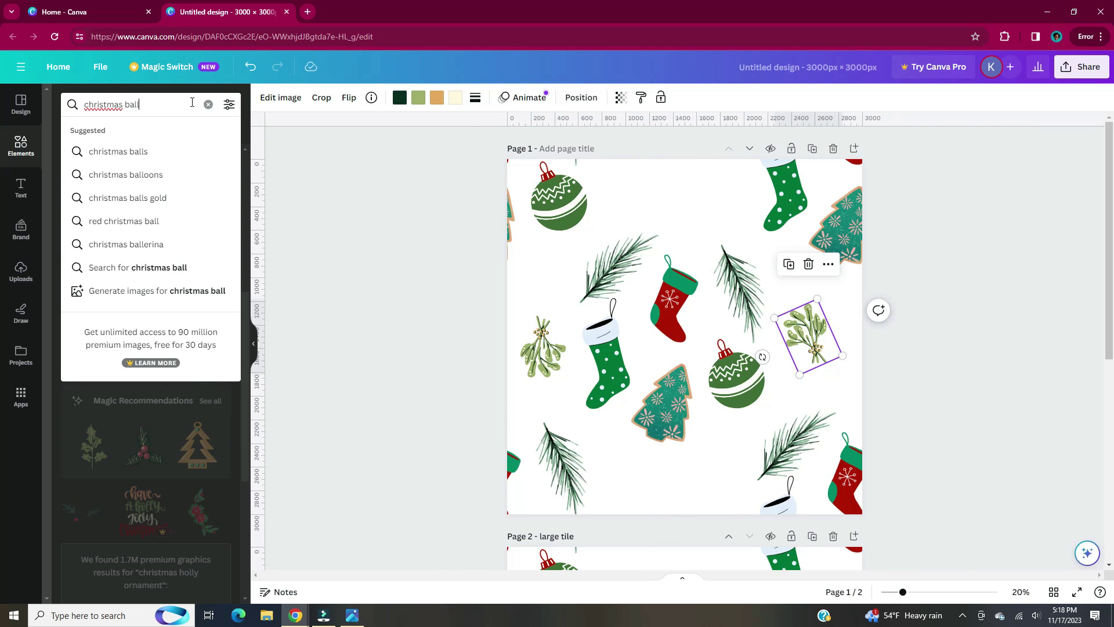
- Add the striped ball from a "blue christmas ball with string" graphics search as a small red ornament near page 1's upper edge
type("with string")
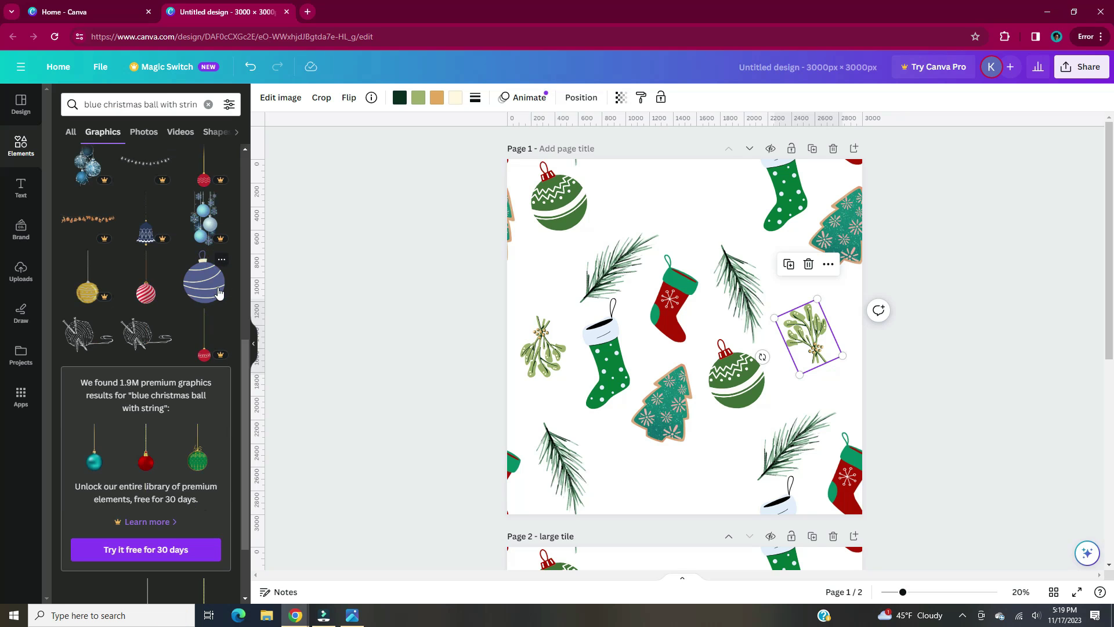
left_click(219, 293)
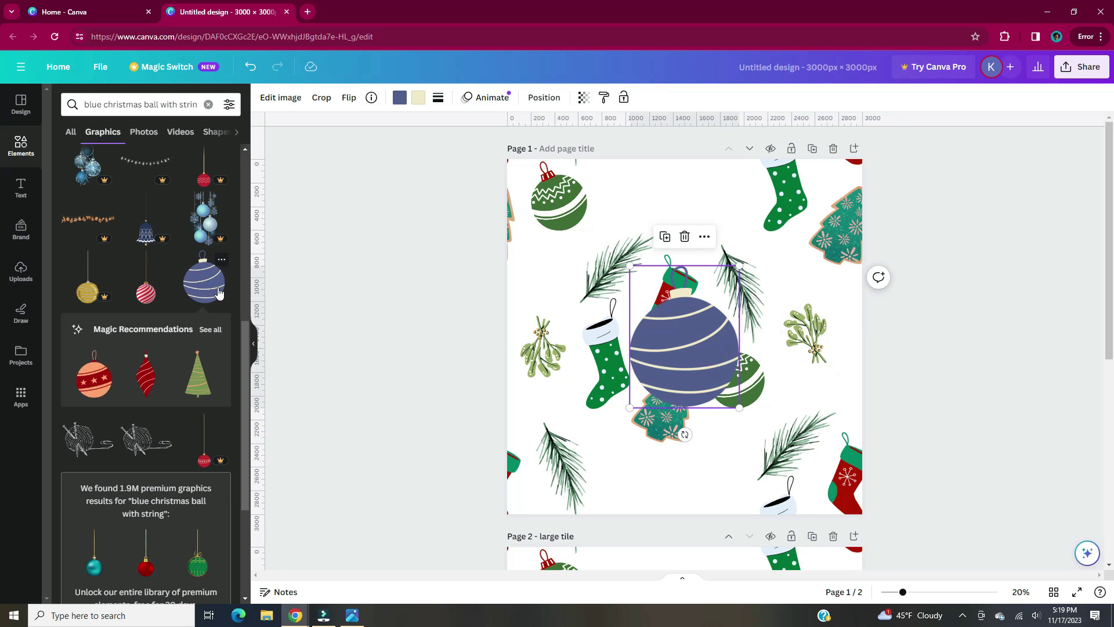
left_click(399, 97)
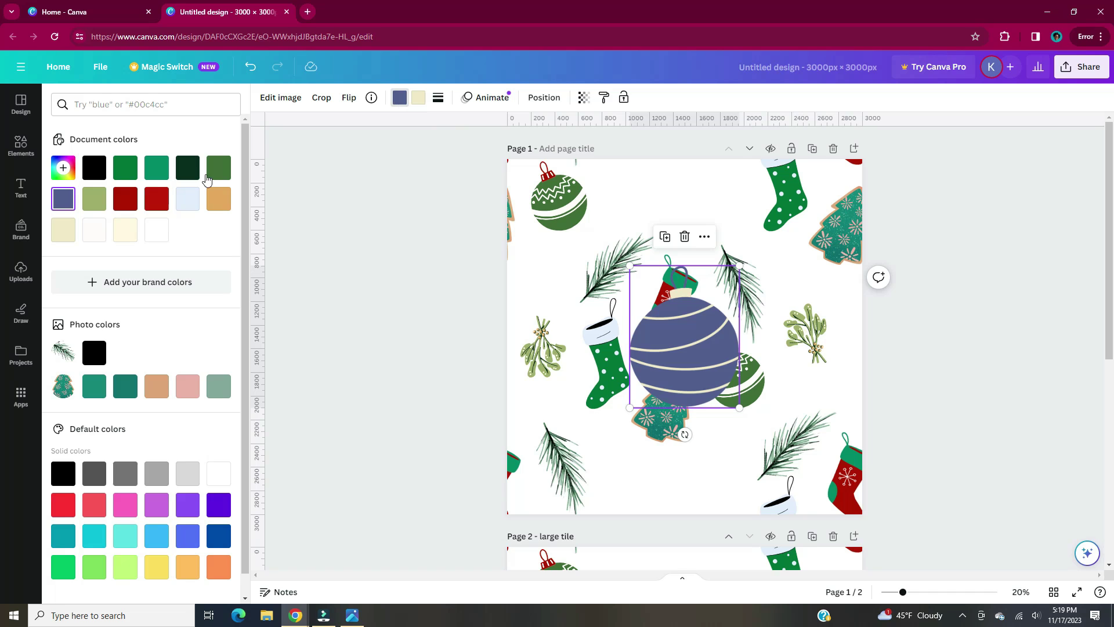
left_click(156, 199)
left_click_drag(740, 408, 624, 346)
left_click_drag(643, 303, 675, 212)
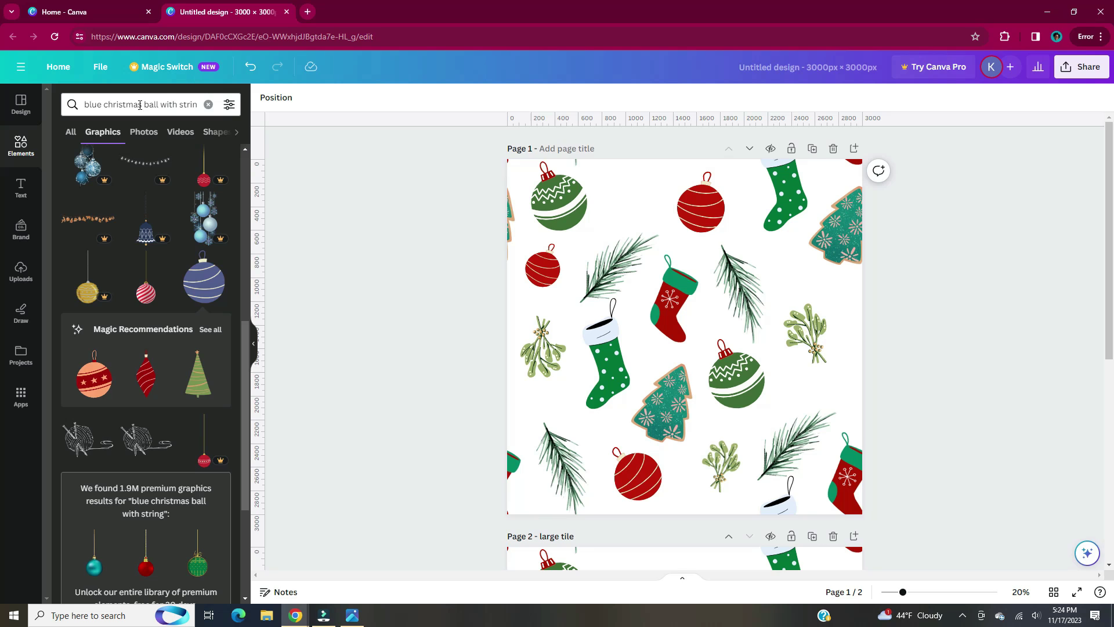
- Search the graphics library for "christmas gift box"
left_click_drag(143, 104, 216, 108)
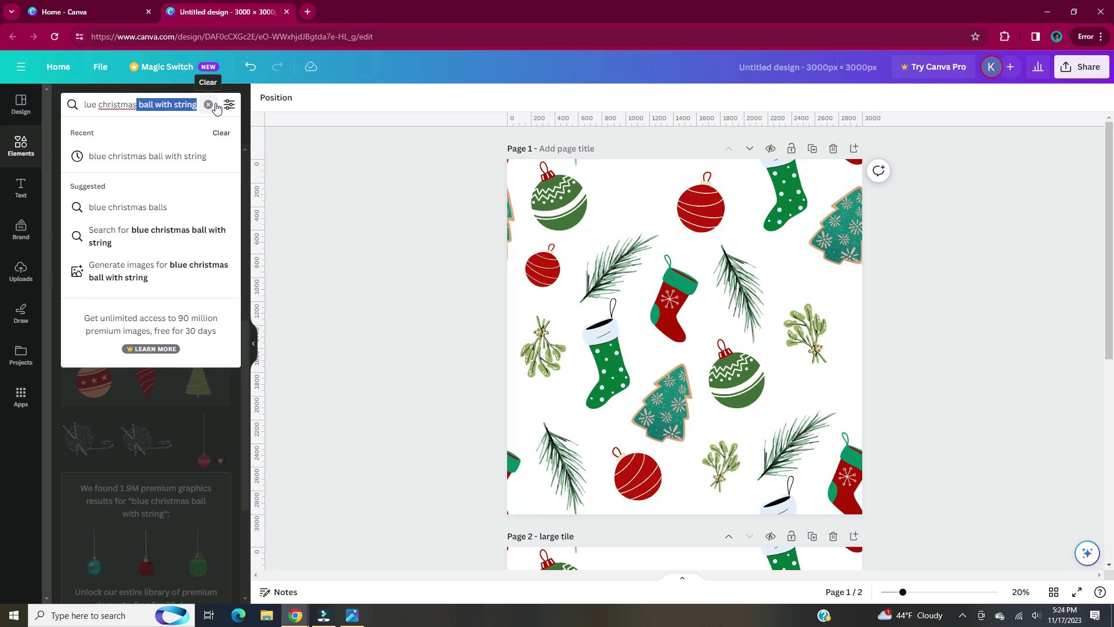
key("BackSpace")
type("gift")
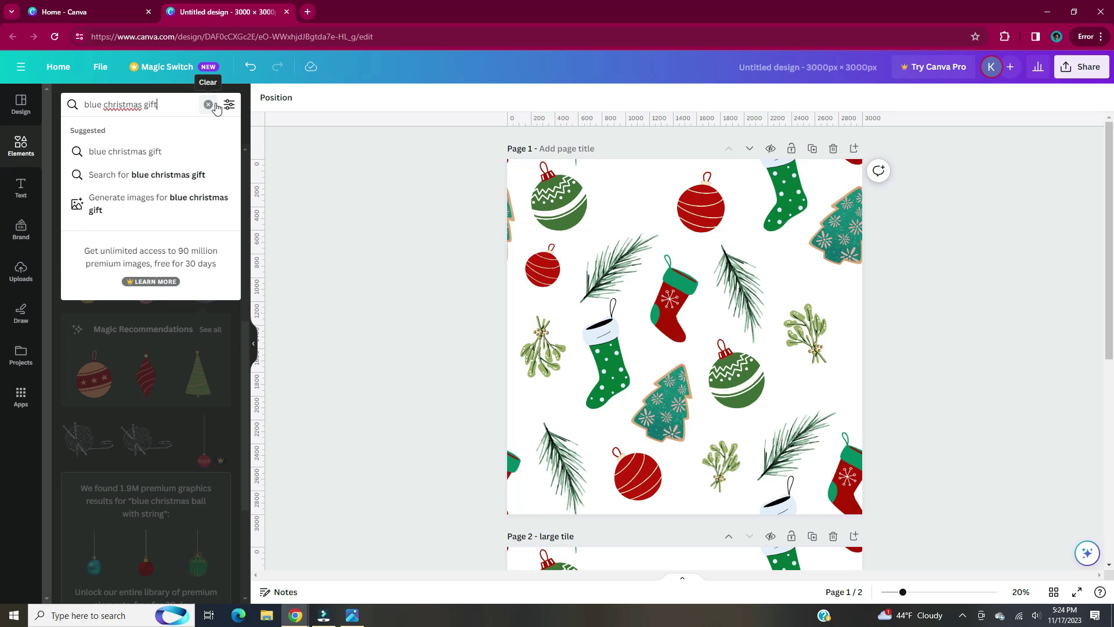
type(" box")
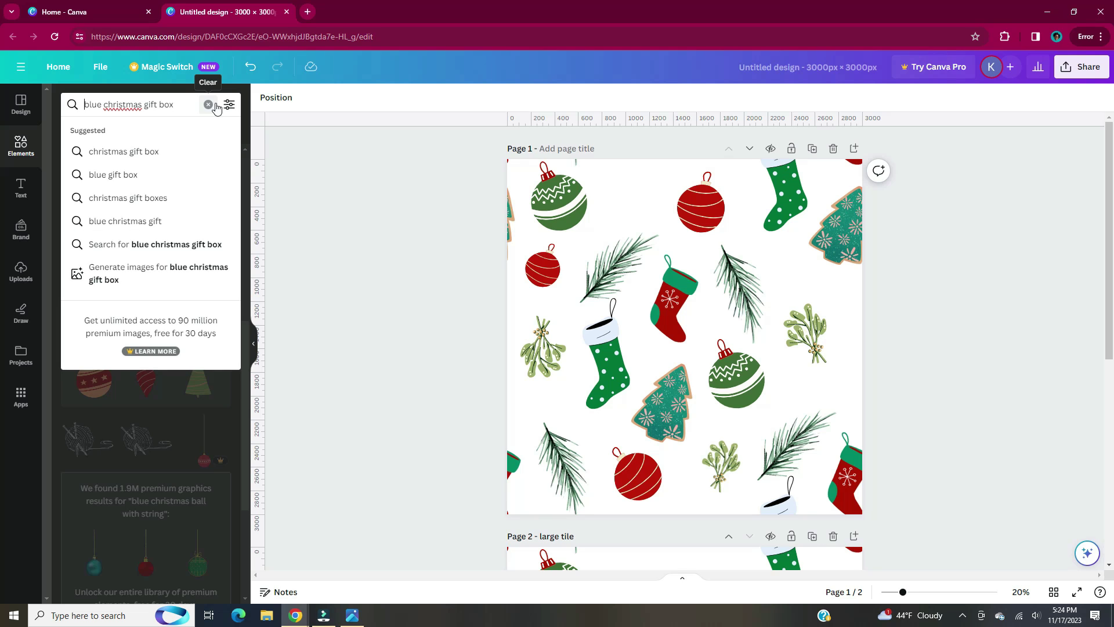
key("Delete")
key("Delete")
key("Delete")
key("Delete")
key("Delete")
key("Return")
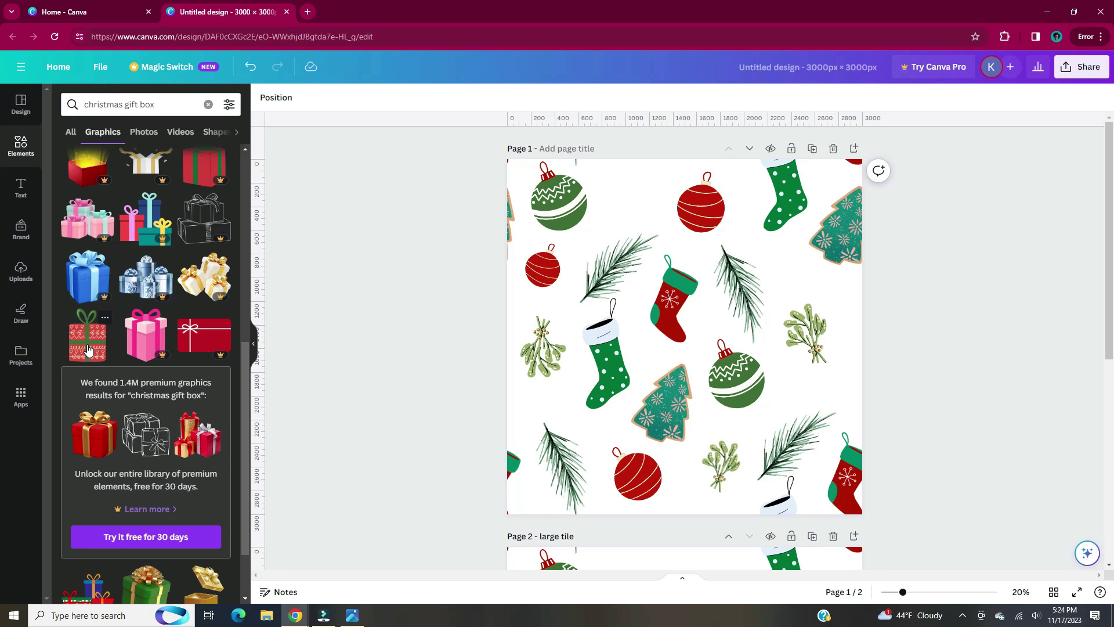
- Add the patterned red gift box with the green ribbon to page 1, recolour its red to #c11a05, and shrink it to about half size
left_click(89, 349)
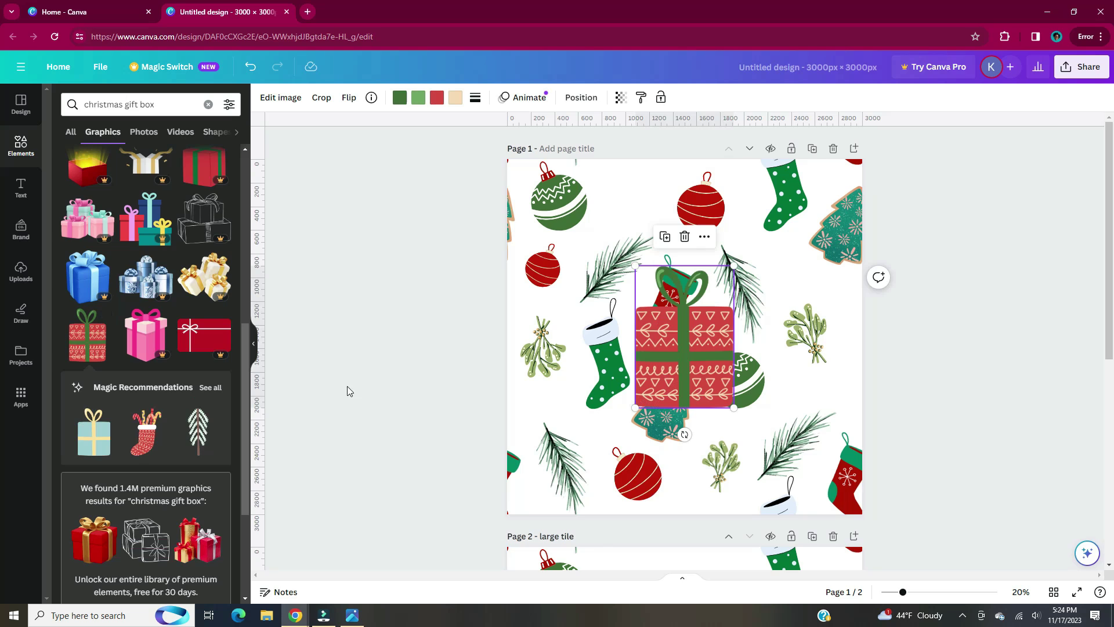
left_click(254, 343)
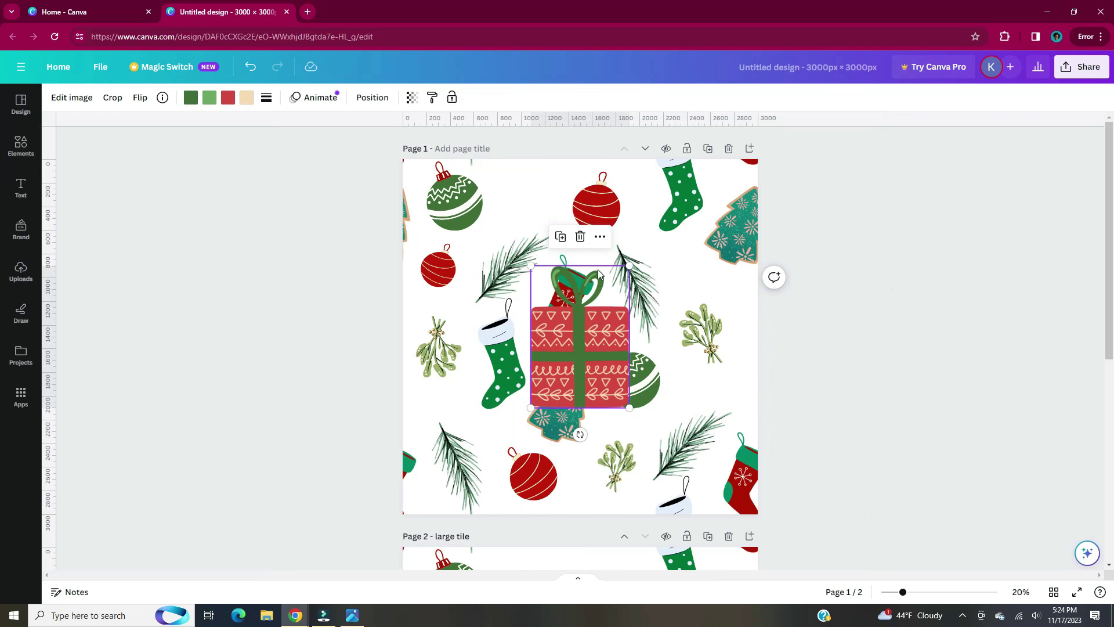
left_click(230, 99)
left_click(155, 200)
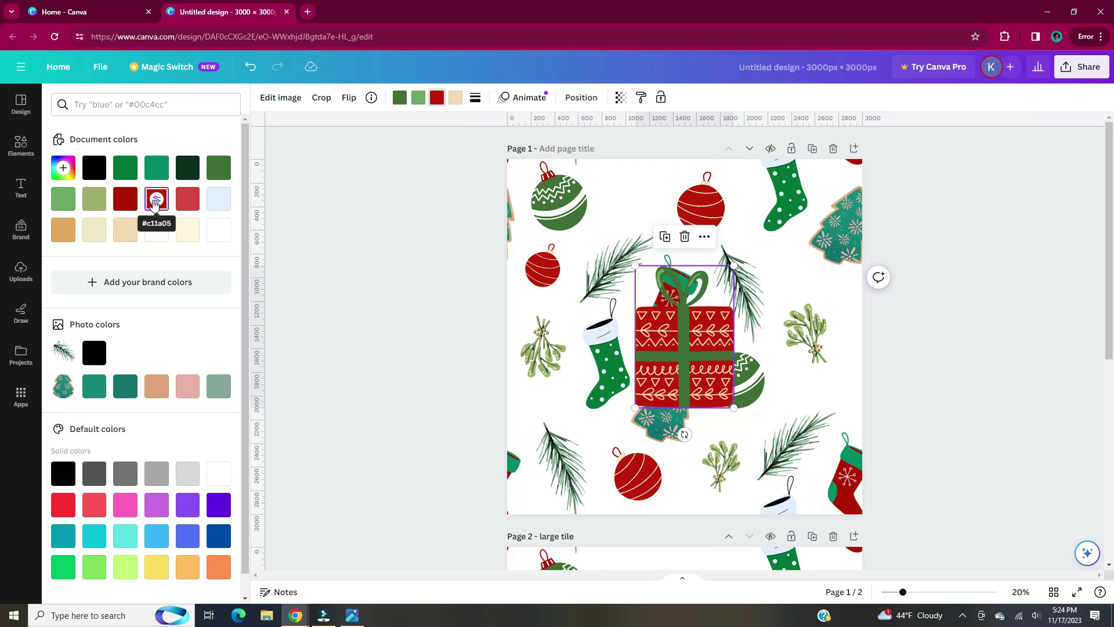
left_click_drag(733, 407, 685, 336)
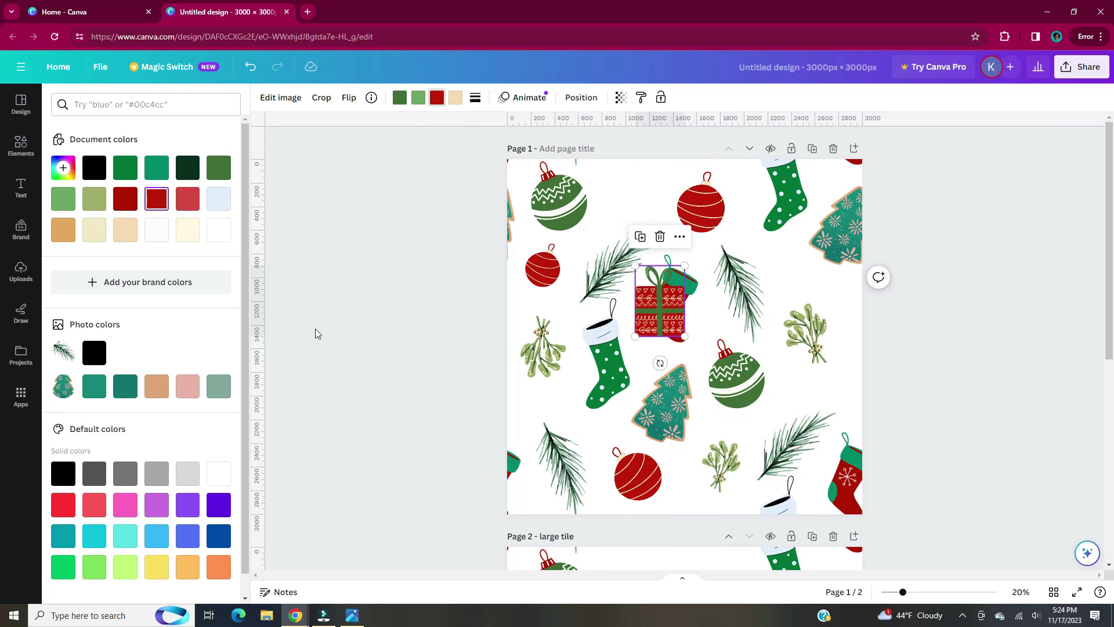
left_click(315, 329)
- Tilt the gift box and place it near page 1's right edge, moving the mistletoe from there into the gap between the upper ornaments
left_click_drag(555, 307, 524, 219)
left_click_drag(524, 268, 542, 265)
left_click_drag(531, 211, 704, 375)
left_click_drag(701, 329, 513, 197)
left_click_drag(698, 376, 702, 330)
left_click_drag(516, 202, 535, 204)
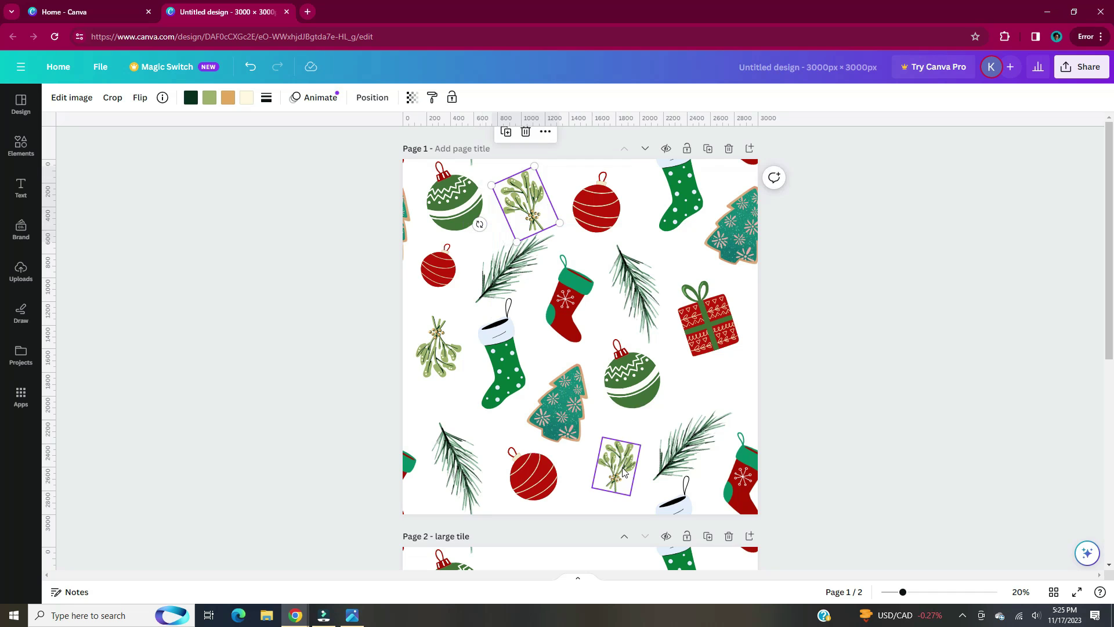
- Move the lower mistletoe sprig beneath the gift box, rotate it clockwise, and nudge the gift box up to make room
left_click_drag(617, 466, 708, 419)
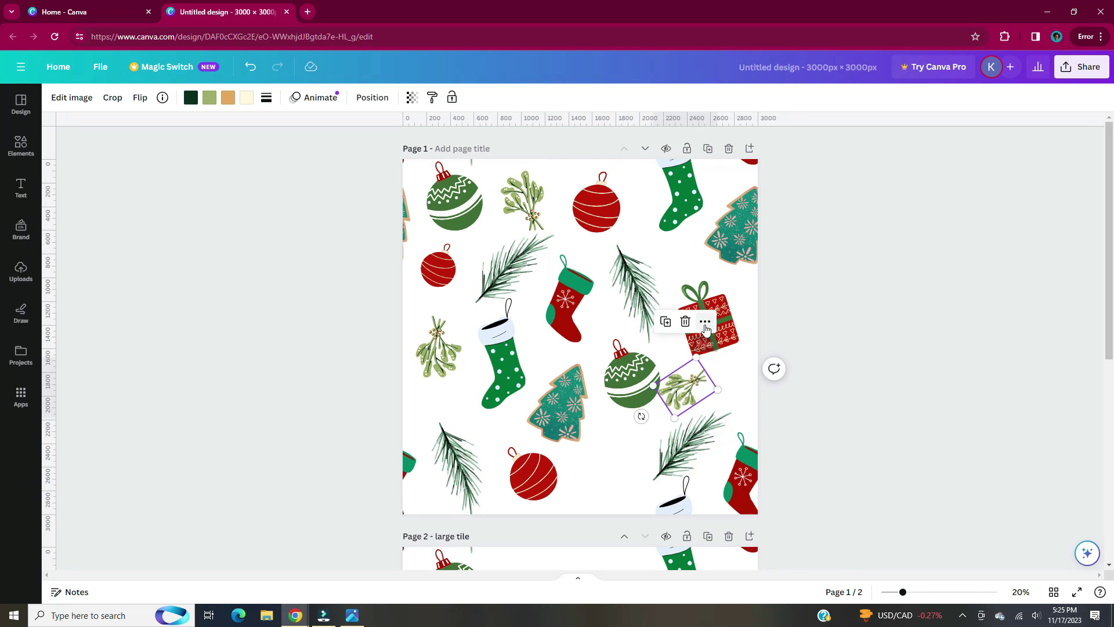
left_click_drag(708, 327, 704, 318)
left_click_drag(688, 387, 737, 301)
- Place a rotated copy of the gift box in the gap below the tree and green ornament, and space it against the neighbouring red ball
left_click(710, 326)
left_click_drag(721, 305, 619, 471)
left_click_drag(579, 513, 632, 458)
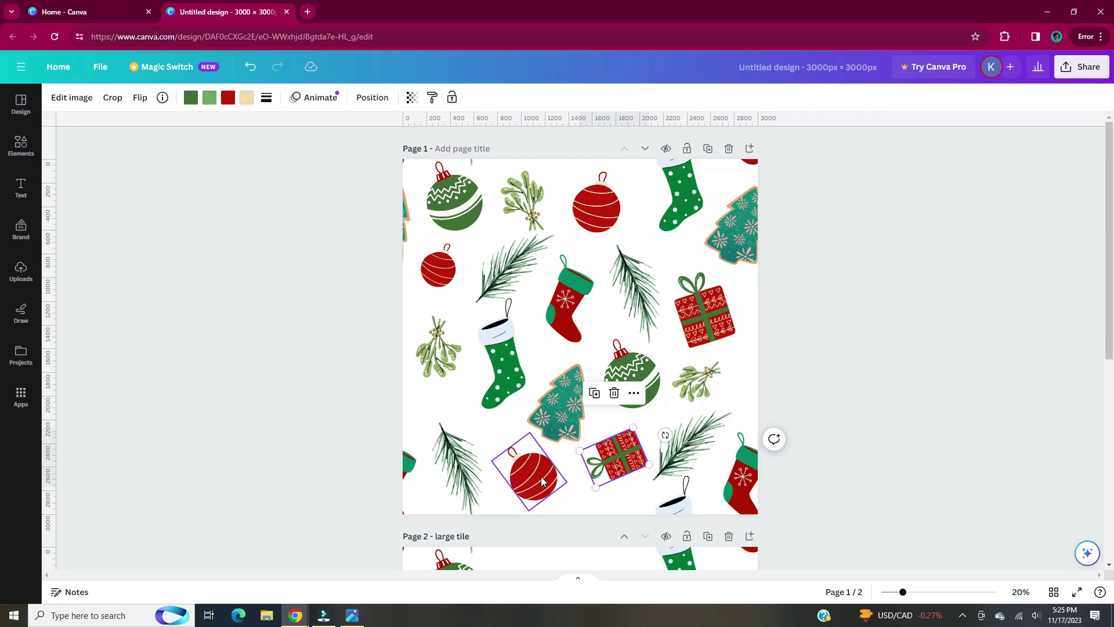
left_click_drag(539, 479, 532, 477)
left_click_drag(613, 463, 604, 466)
left_click_drag(587, 491, 584, 498)
left_click_drag(607, 464, 610, 470)
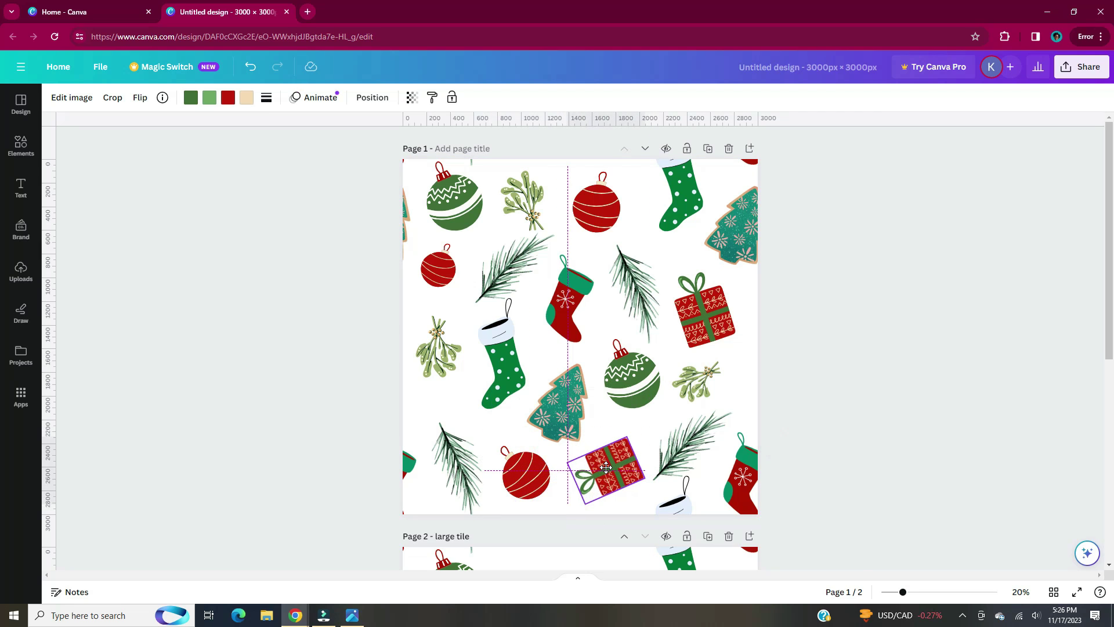
left_click(739, 403)
- Enlarge the small red ball near page 1's left edge and even out the spacing around it and the two adjacent mistletoe sprigs
left_click(445, 275)
left_click_drag(444, 293, 472, 232)
left_click_drag(437, 346, 436, 377)
left_click_drag(441, 271, 471, 293)
left_click(945, 348)
left_click_drag(698, 380, 711, 380)
left_click(826, 366)
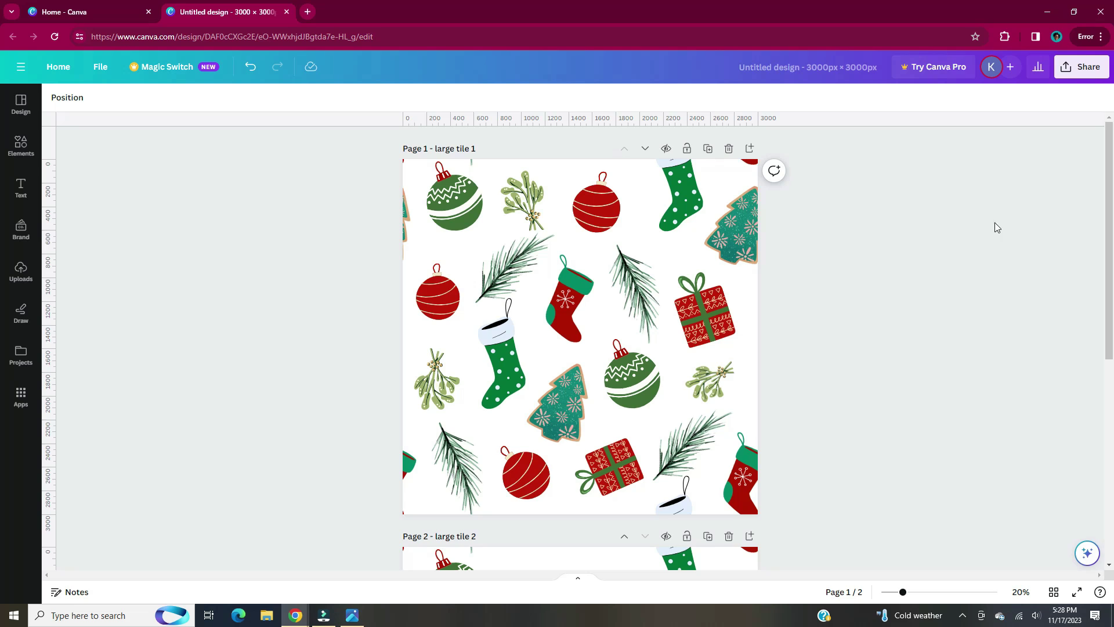
- Download only page 1, "large tile 1", as a PNG at 3,000 × 3,000 px
left_click(1083, 67)
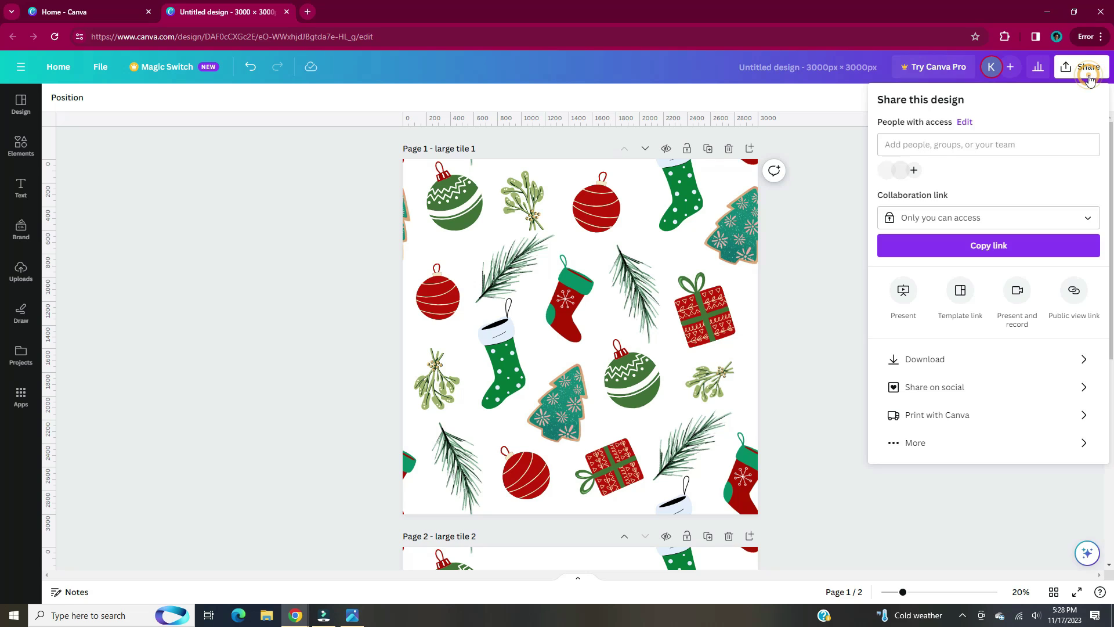
left_click(997, 360)
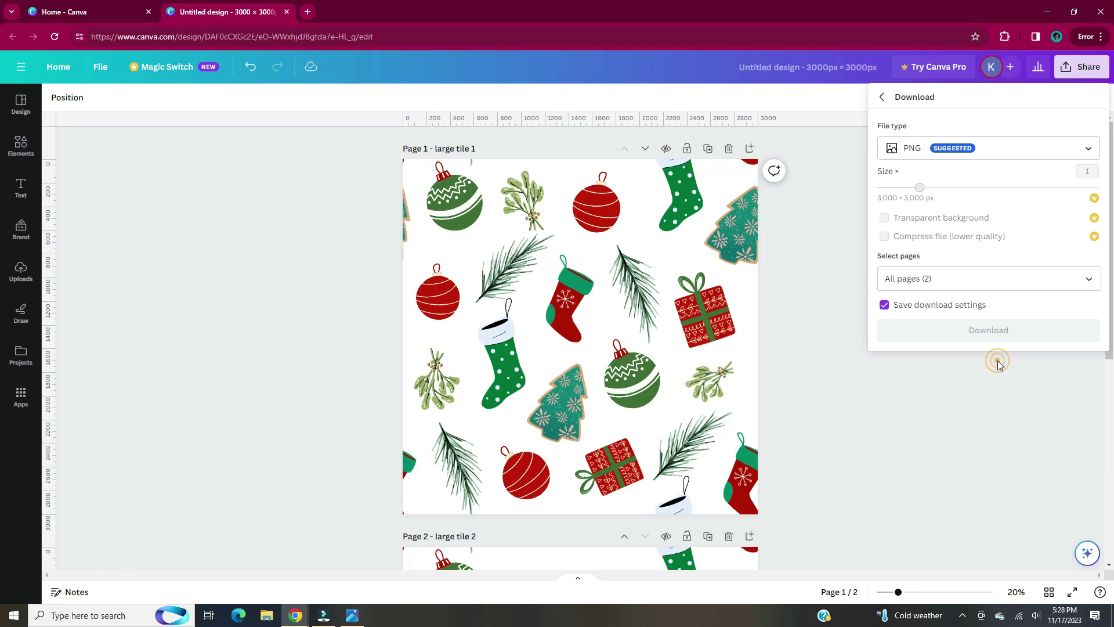
left_click(1088, 280)
left_click(1089, 312)
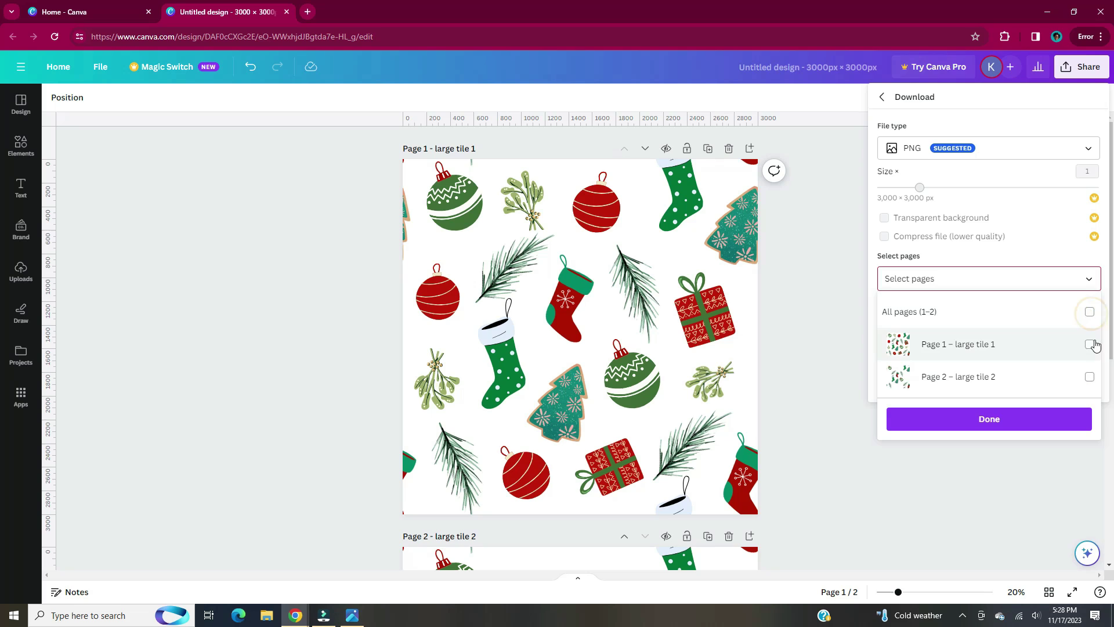
left_click(1091, 345)
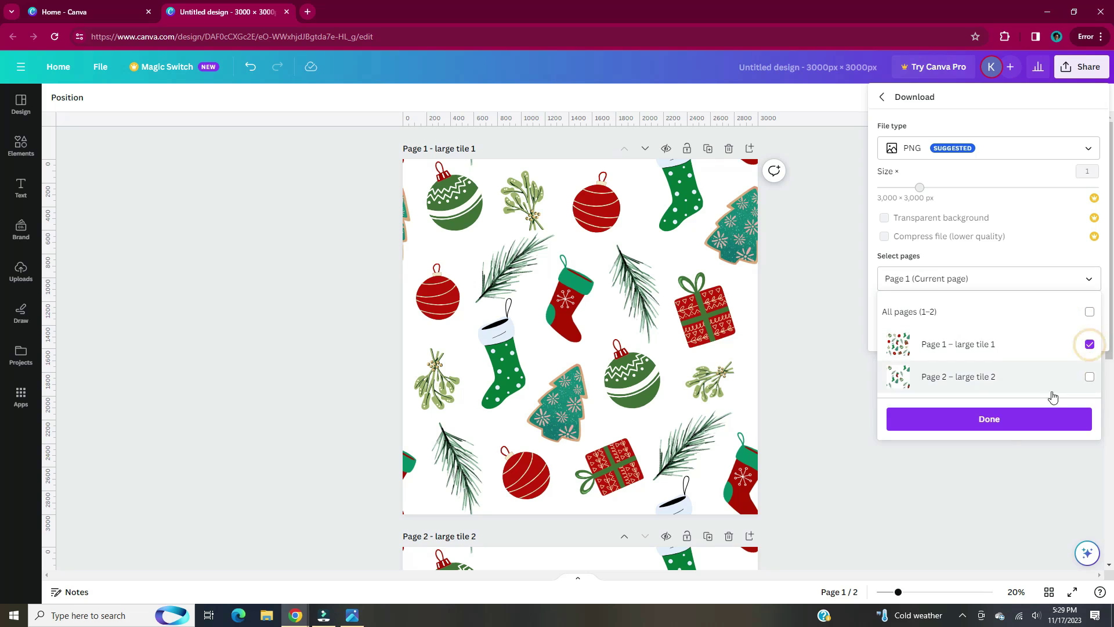
left_click(1006, 430)
left_click(996, 343)
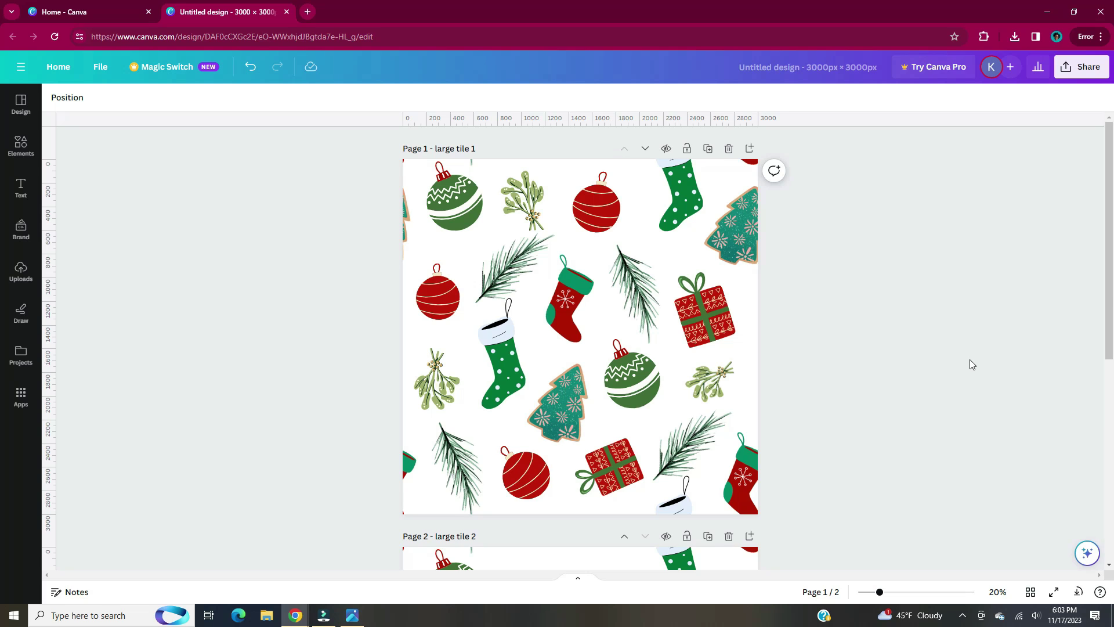
- Add two blank pages after page 2
scroll(972, 364, "down", 5)
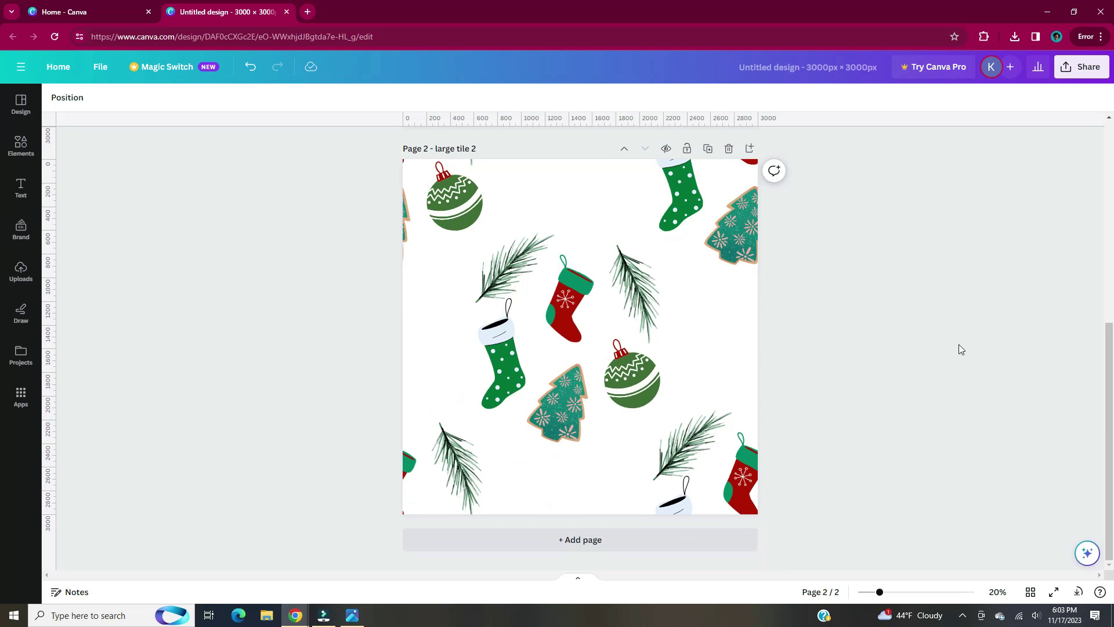
left_click(749, 148)
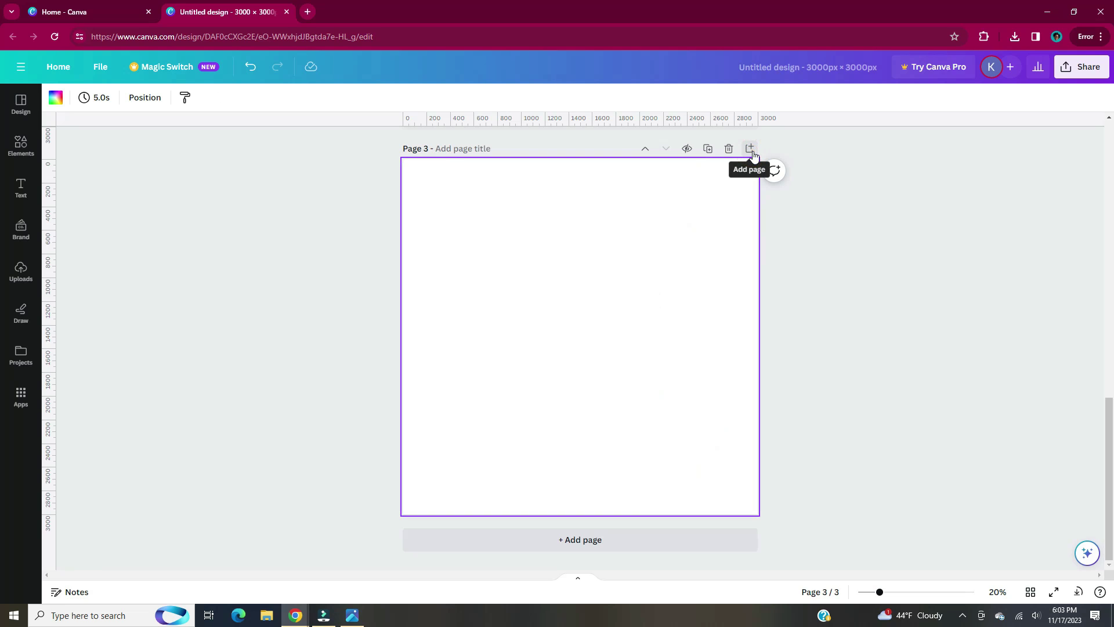
left_click(750, 149)
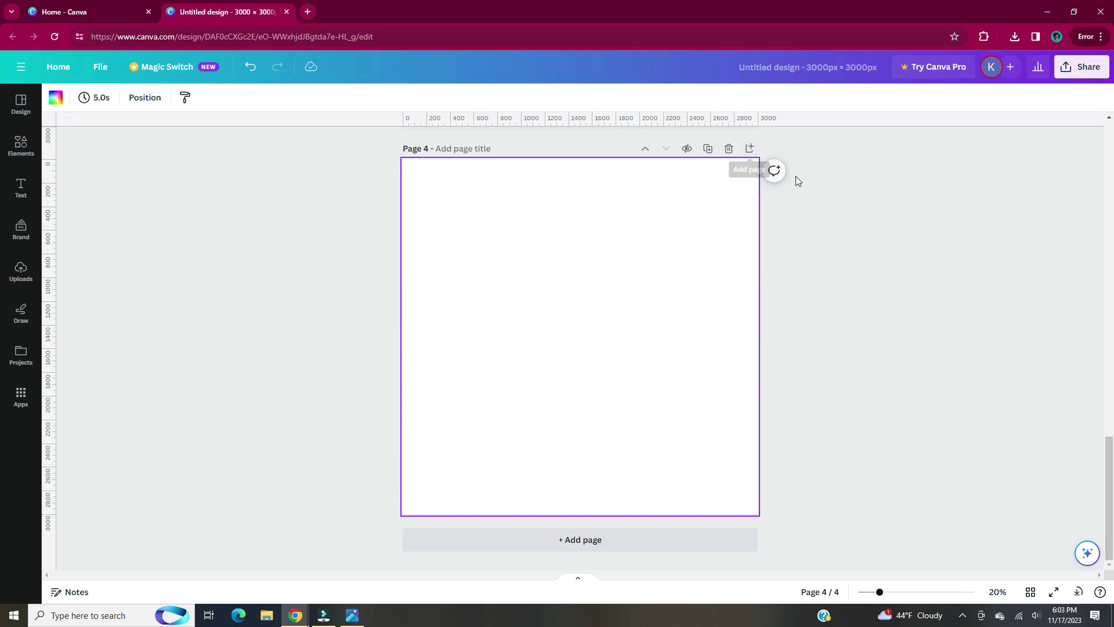
- Title page 3 "large tile 1 repeat" and page 4 "large tile 2 repeat"
scroll(799, 291, "up", 7)
left_click(478, 168)
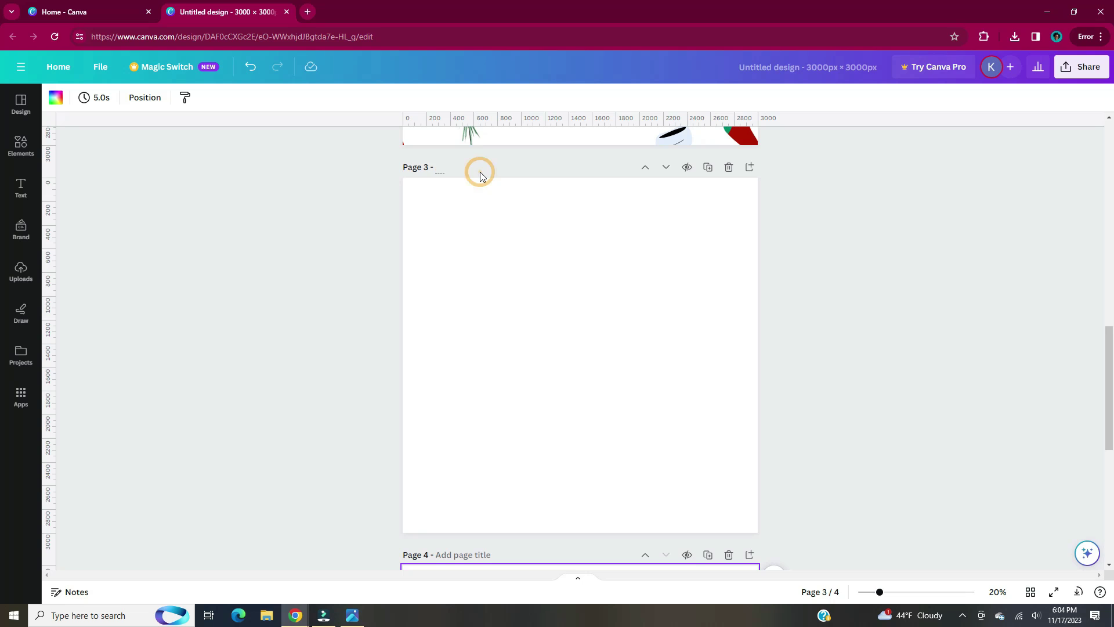
type("large tile 1 repeat")
left_click(829, 286)
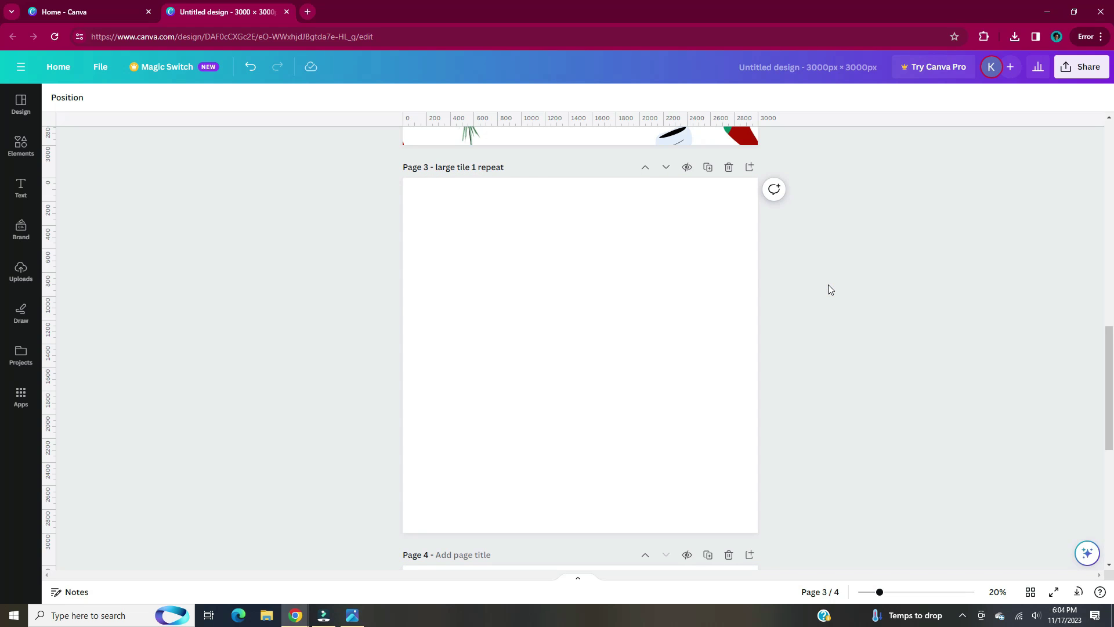
scroll(827, 284, "down", 5)
left_click(459, 207)
type("lar")
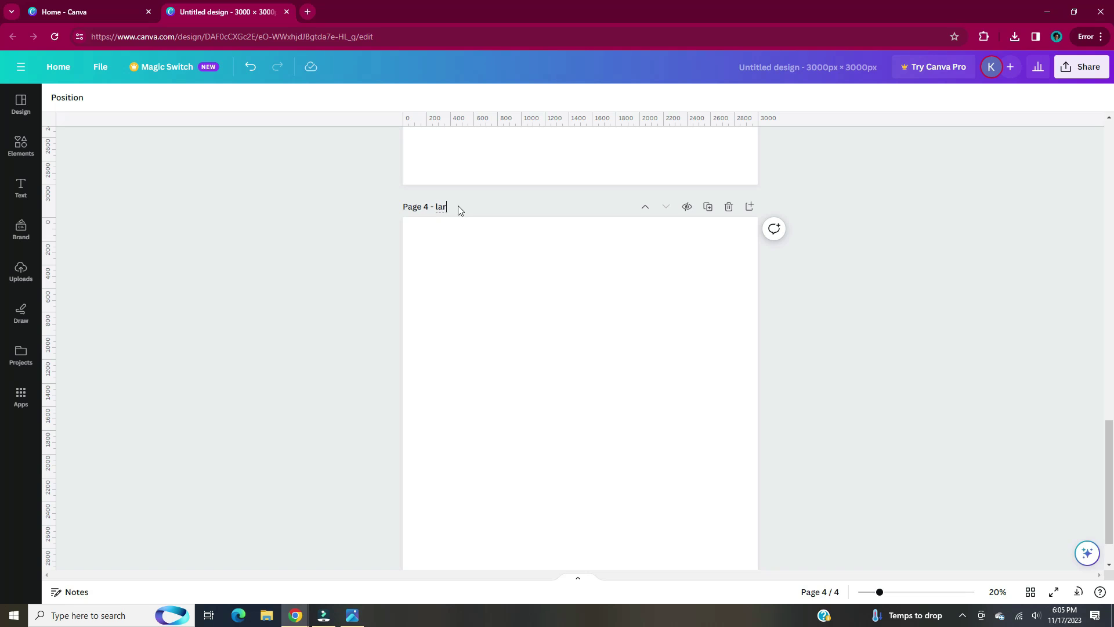
type("ge tile 2 repeat")
- Place the uploaded large tile 2 image on page 4, align it to the upper-left page corner, and scale it to a quarter of the page
scroll(813, 337, "down", 1)
left_click(183, 269)
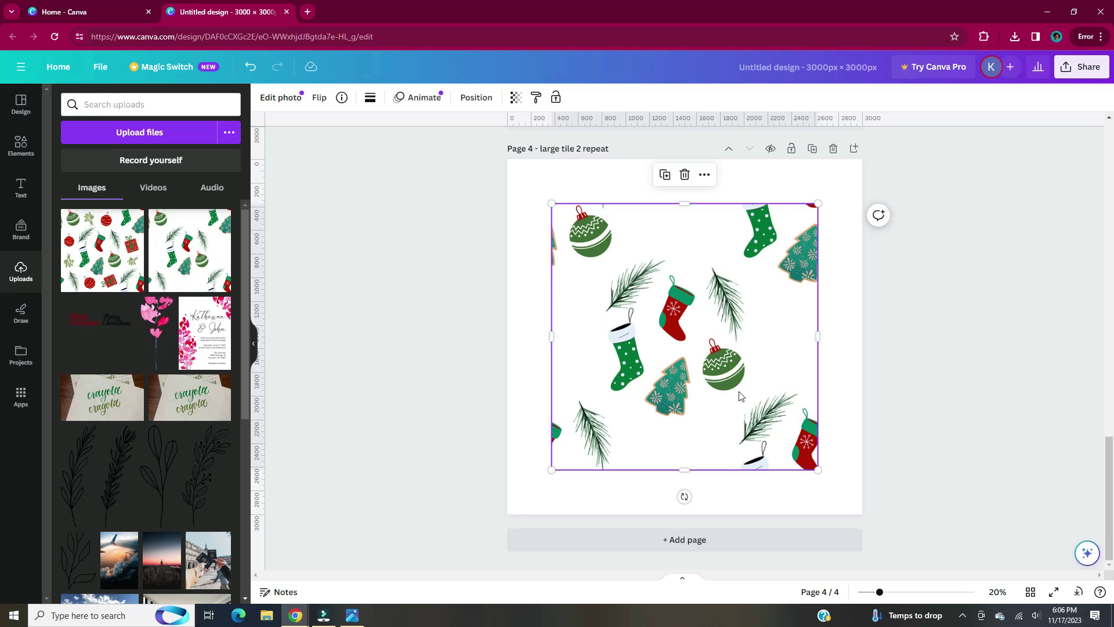
left_click_drag(740, 396, 693, 347)
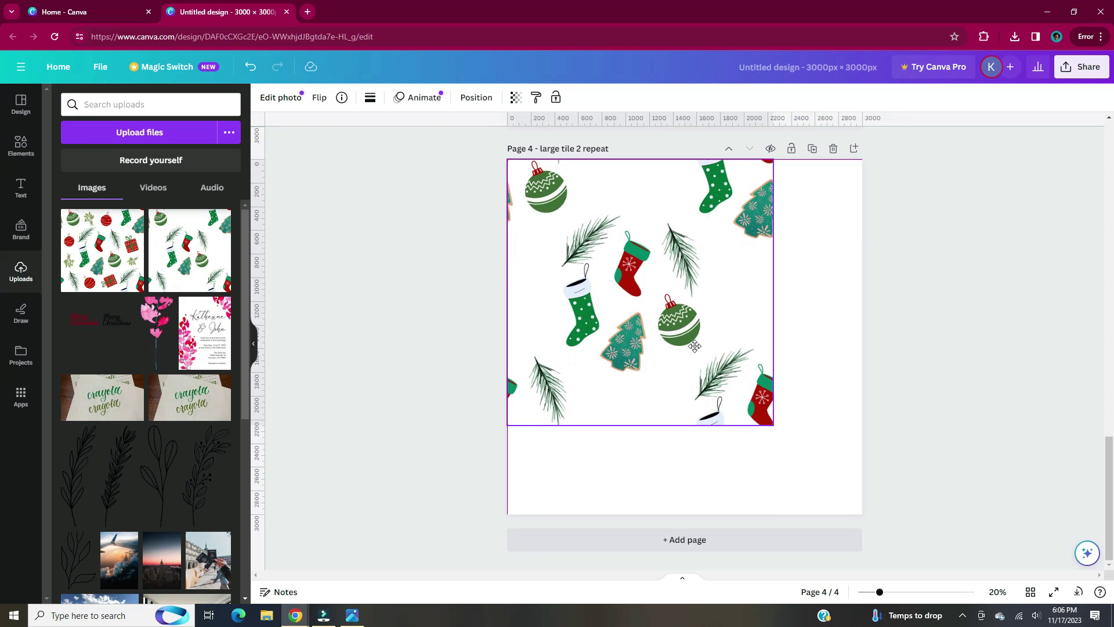
left_click(694, 347)
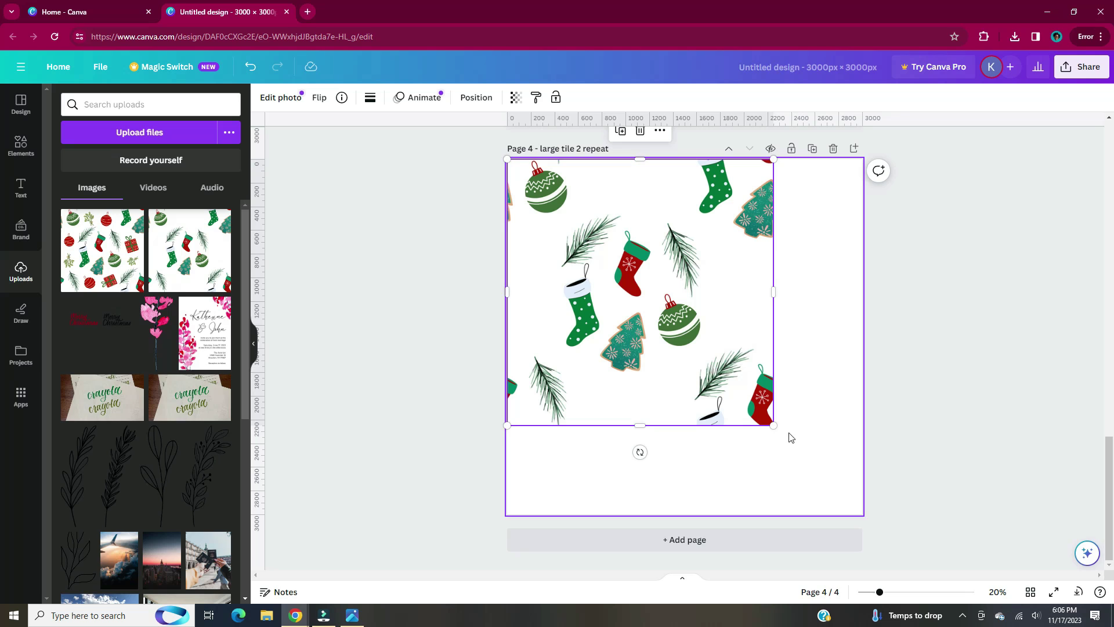
left_click_drag(773, 424, 677, 349)
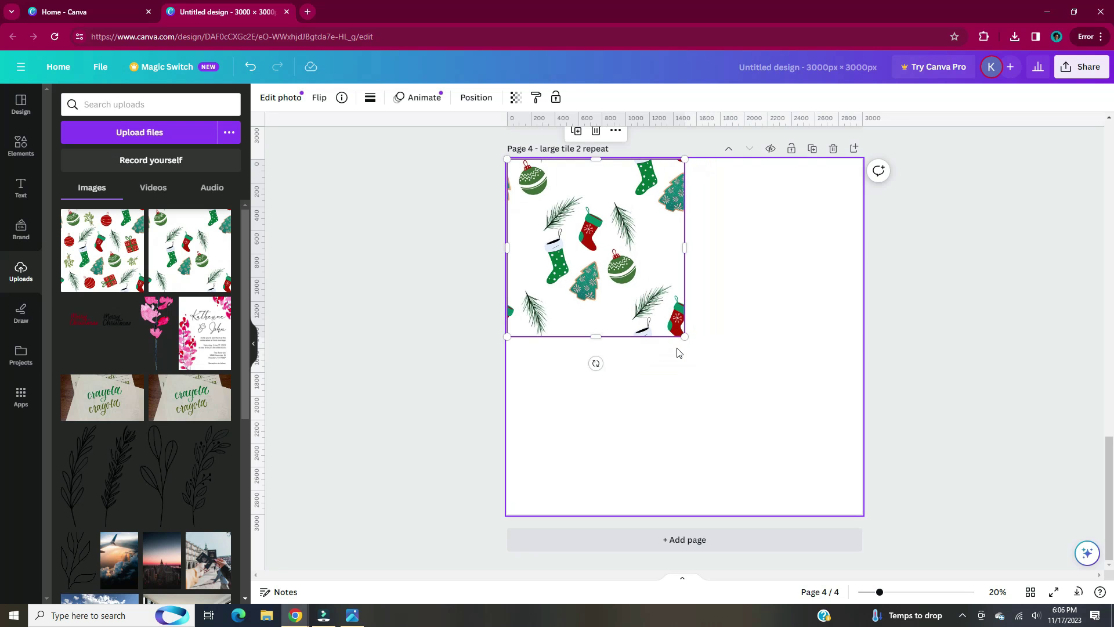
left_click(640, 410)
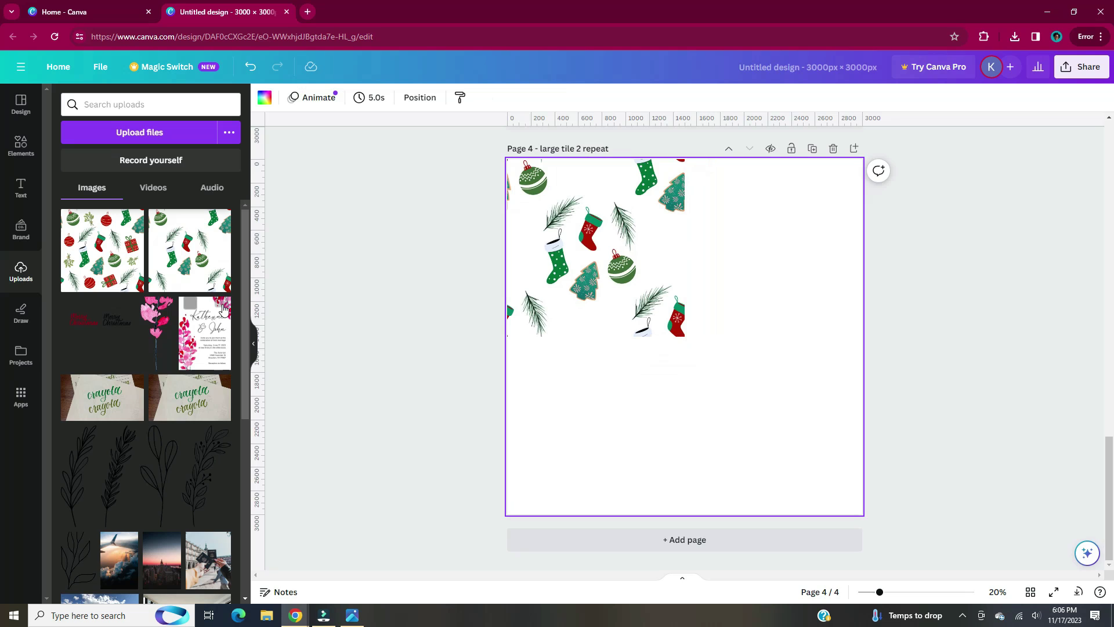
left_click(252, 348)
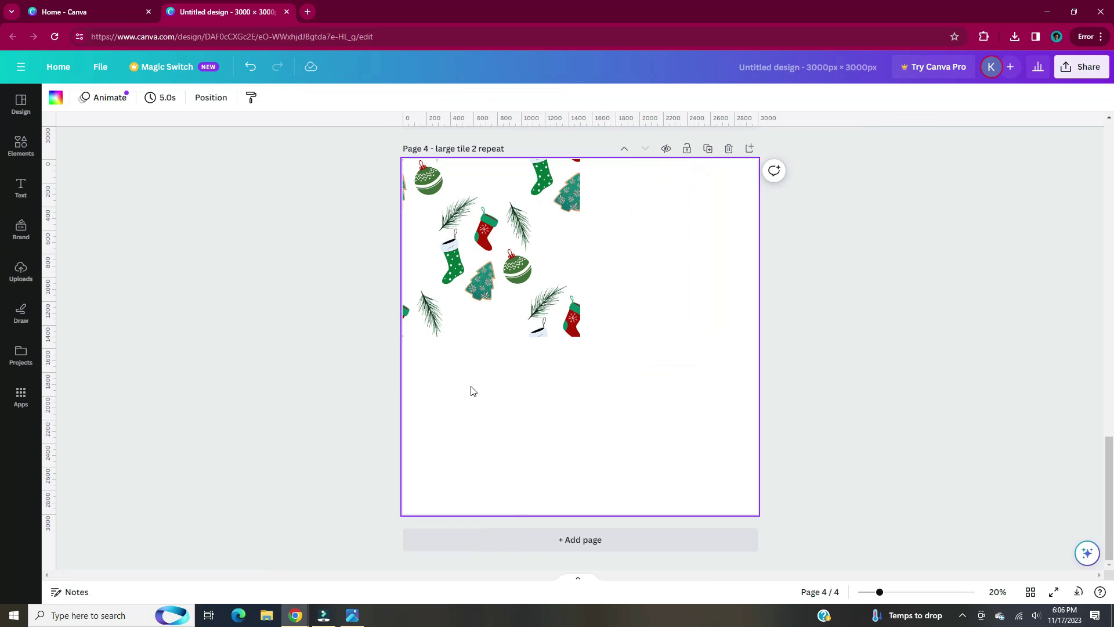
left_click(506, 315)
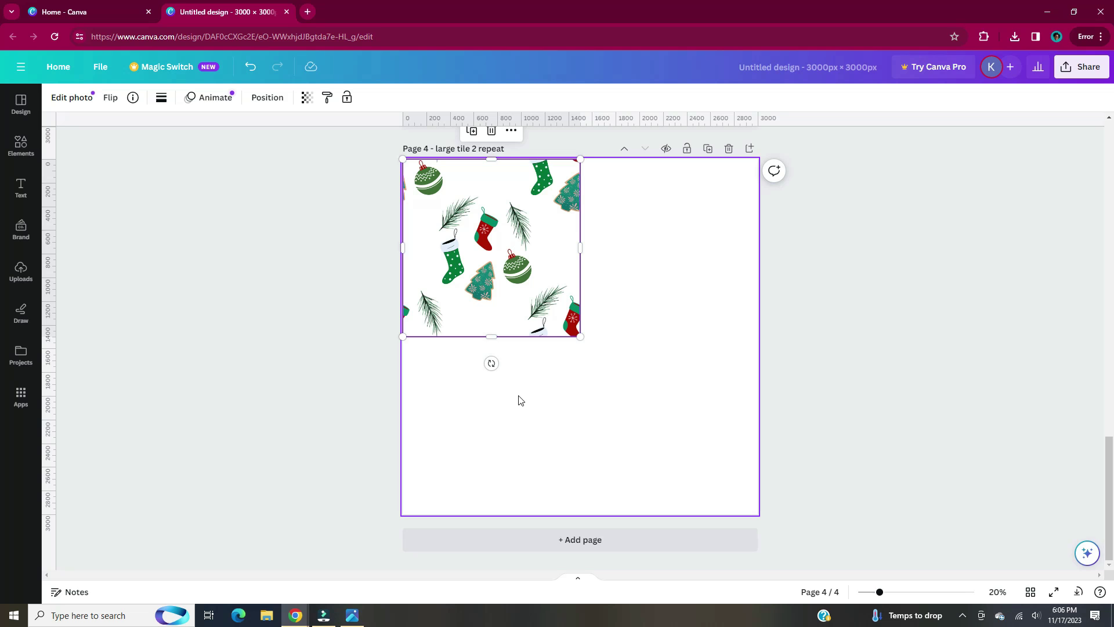
- Duplicate the large tile 2 image three times on page 4 and align the copies into a 2 × 2 grid filling the page
key("ctrl+d")
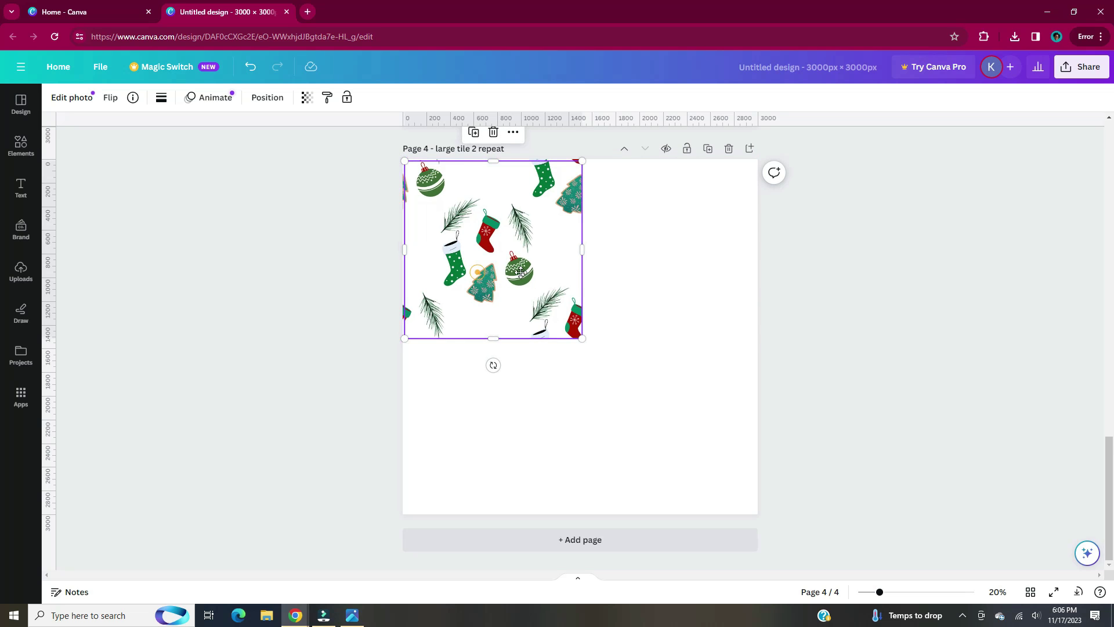
left_click_drag(480, 271, 656, 269)
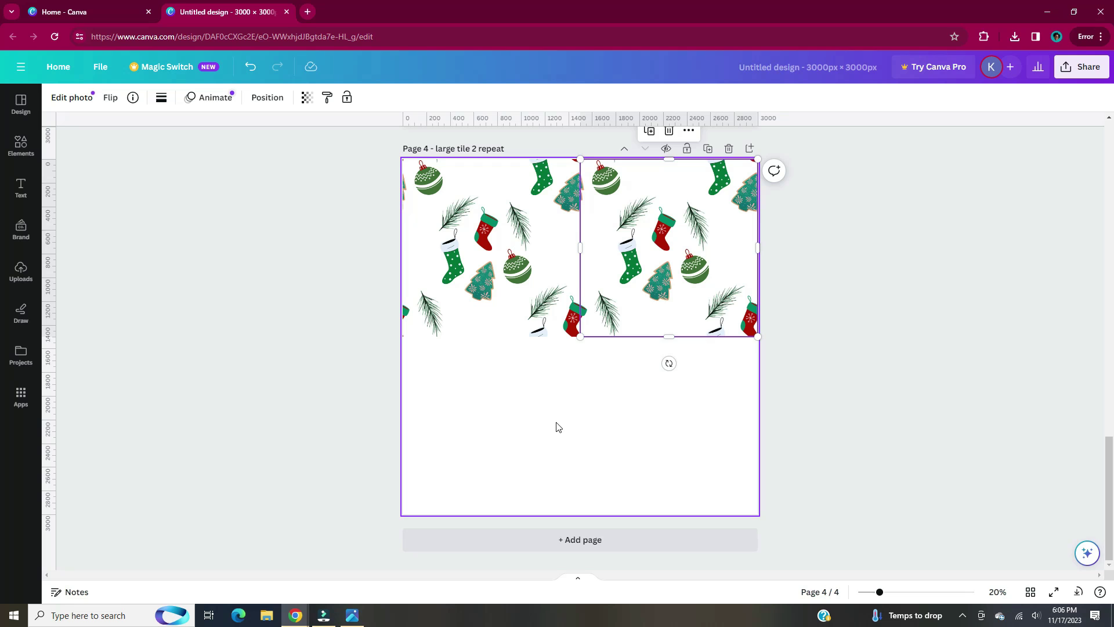
key("ctrl+v")
left_click_drag(510, 219, 511, 394)
key("ctrl+v")
left_click_drag(472, 202, 647, 379)
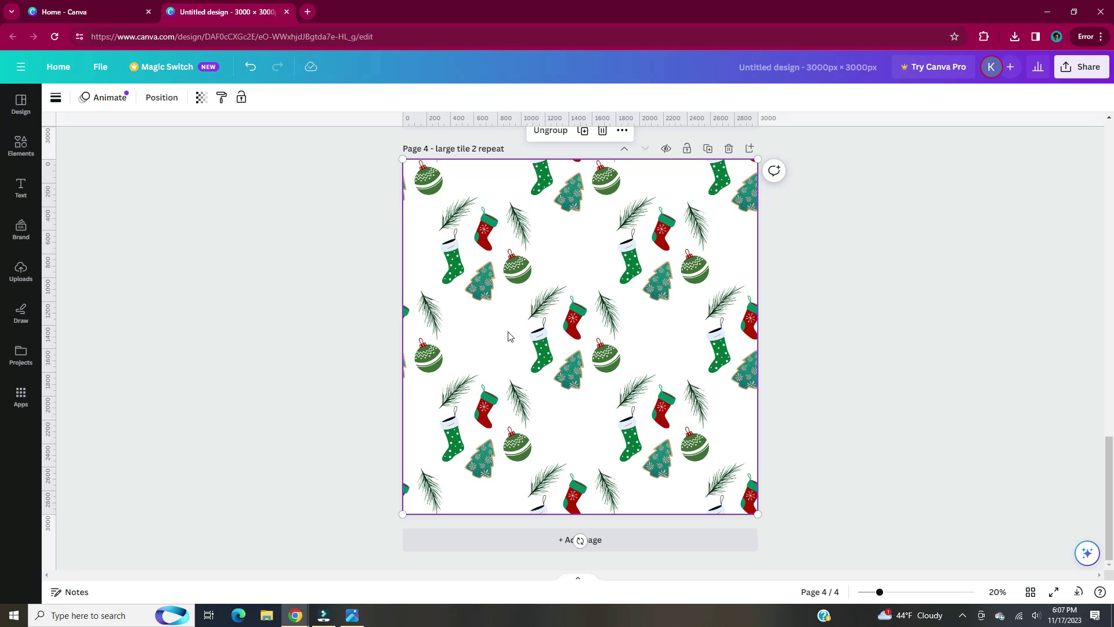
- Fill page 4 with quarter-page copies of the grouped 2 × 2 block to check the pattern at a smaller scale
left_click_drag(758, 513, 567, 346)
left_click(522, 279)
key("ctrl+v")
left_click_drag(505, 249, 636, 414)
left_click(667, 428)
key("ctrl+a")
key("ctrl+d")
left_click(950, 328)
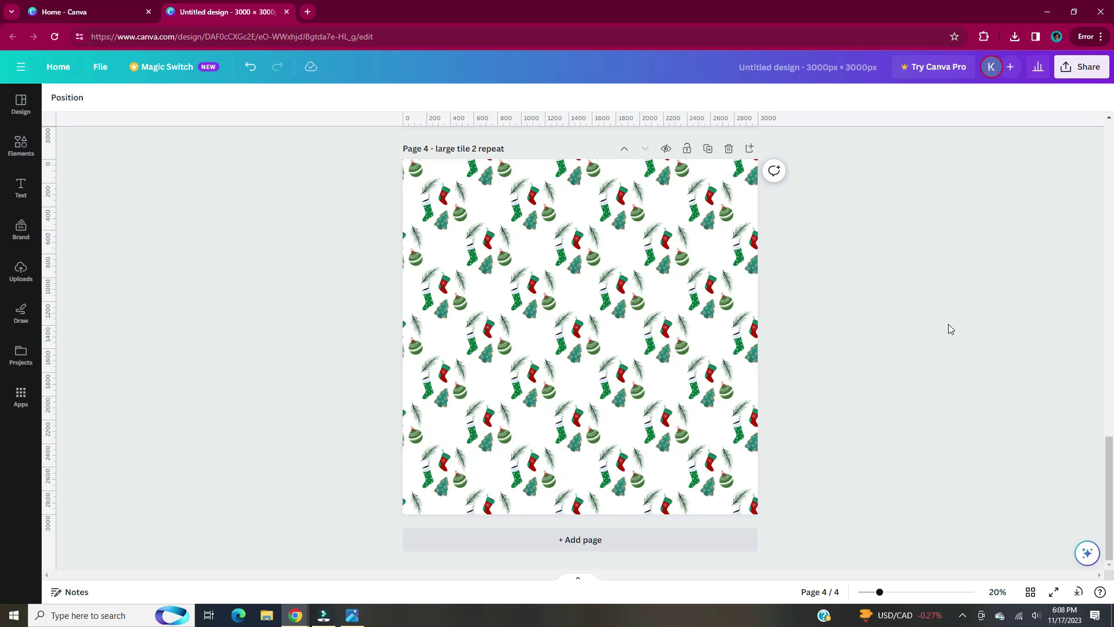
scroll(574, 357, "up", 3)
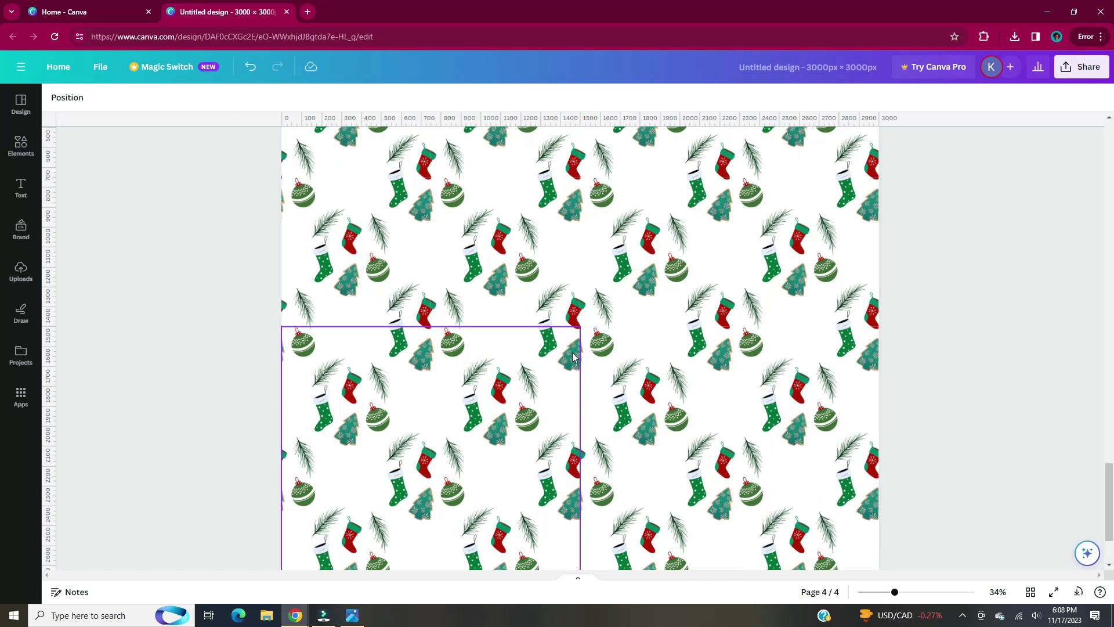
scroll(573, 357, "up", 3)
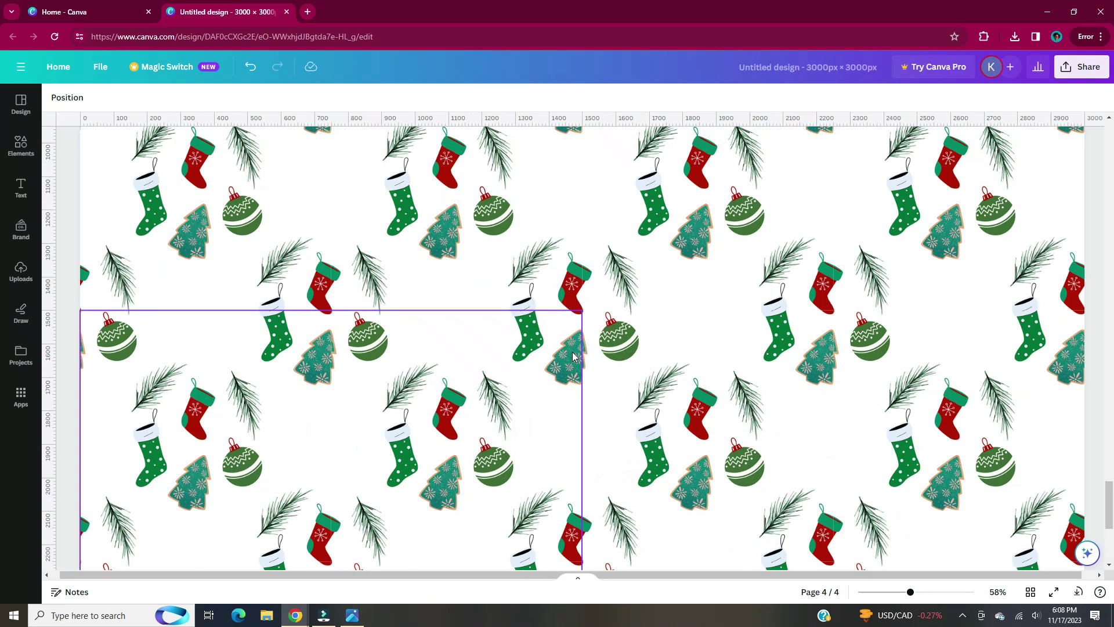
scroll(574, 357, "down", 1)
scroll(573, 357, "down", 1)
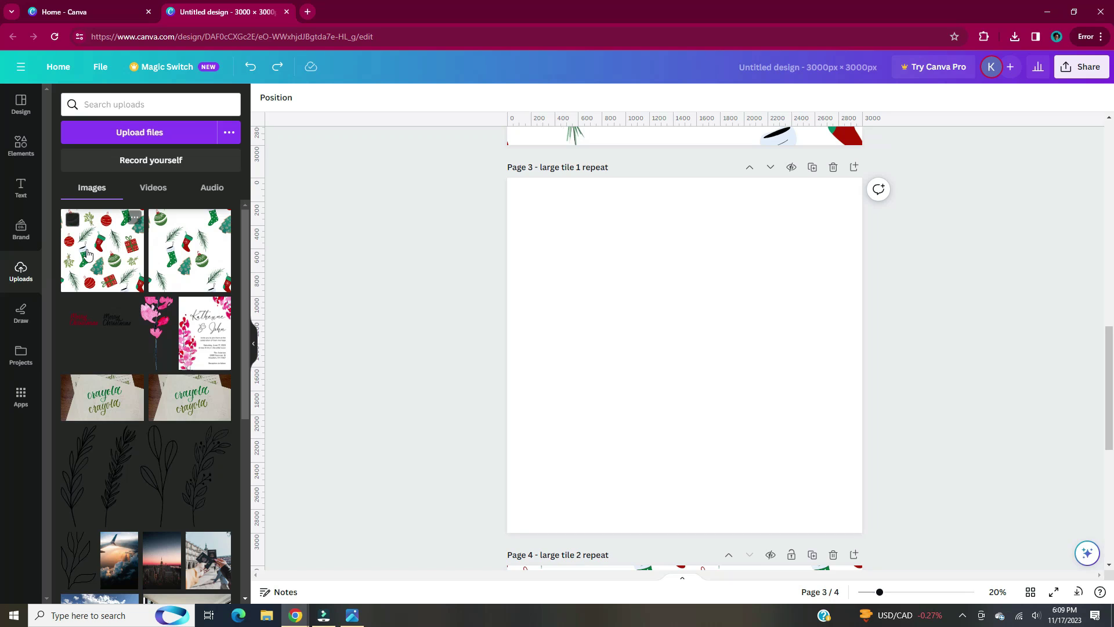
- Place the uploaded large tile 1 image in the upper-left corner of page 3 and scale it to 1,500 × 1,500
left_click(105, 255)
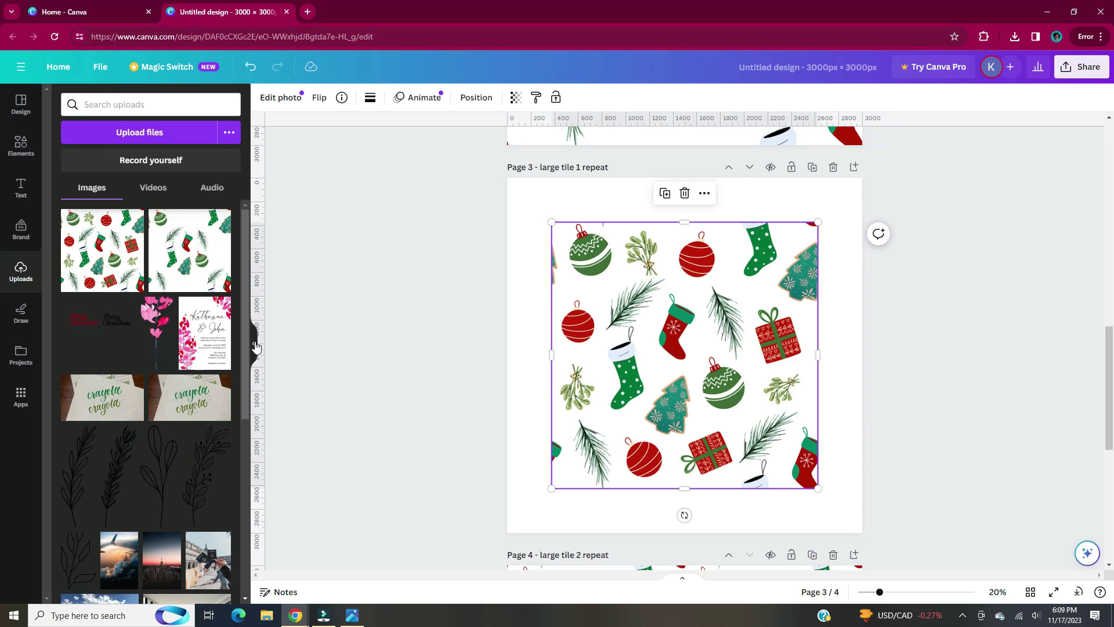
left_click(256, 347)
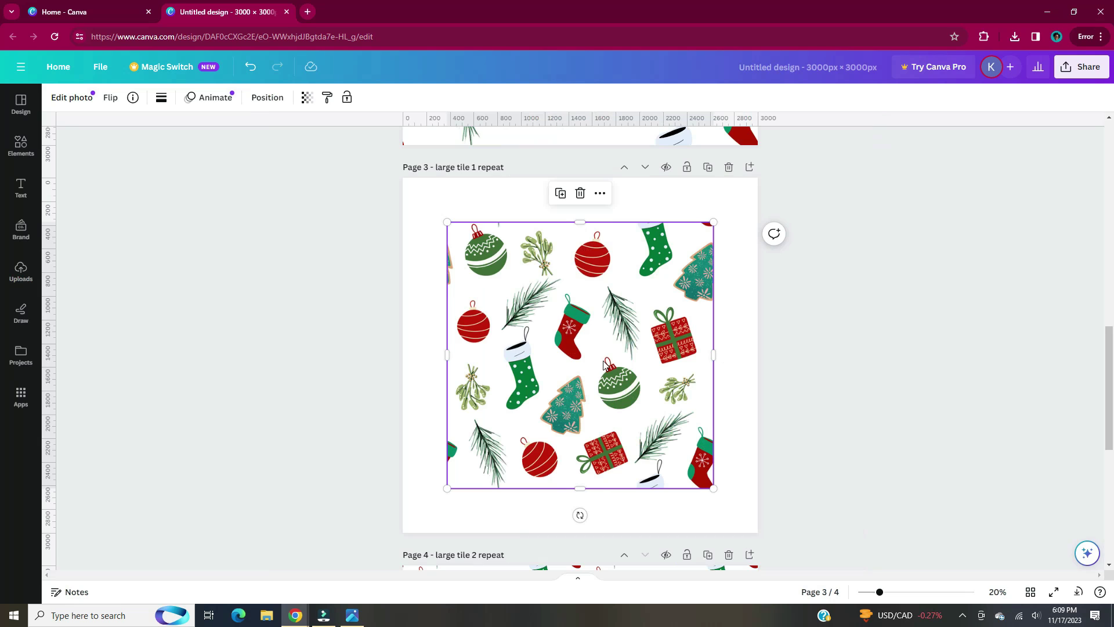
left_click_drag(579, 371, 538, 328)
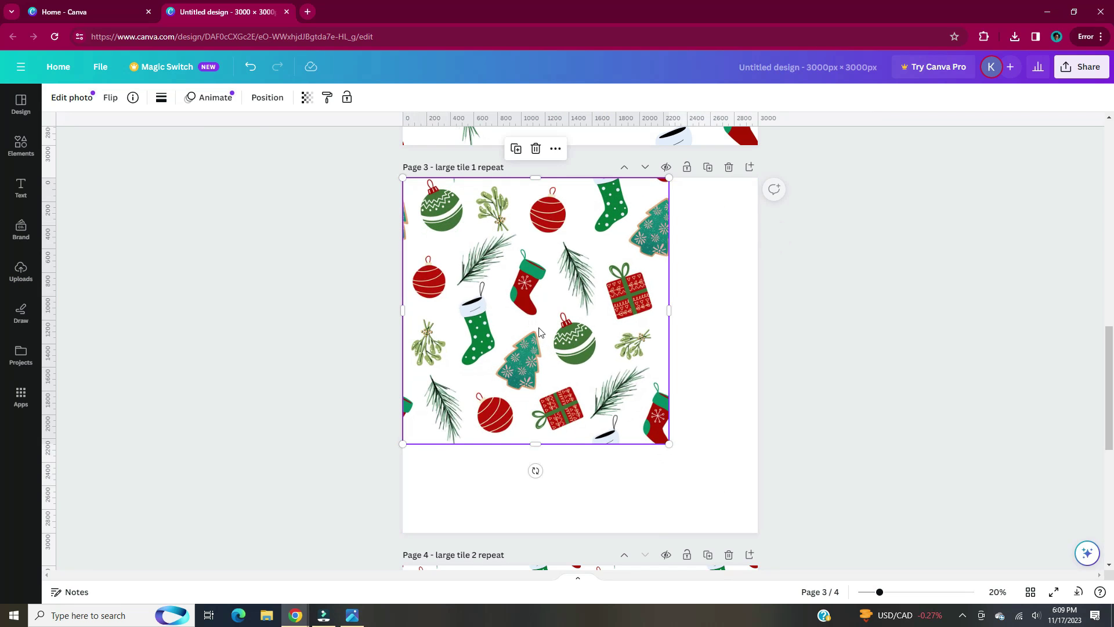
left_click_drag(662, 436, 572, 363)
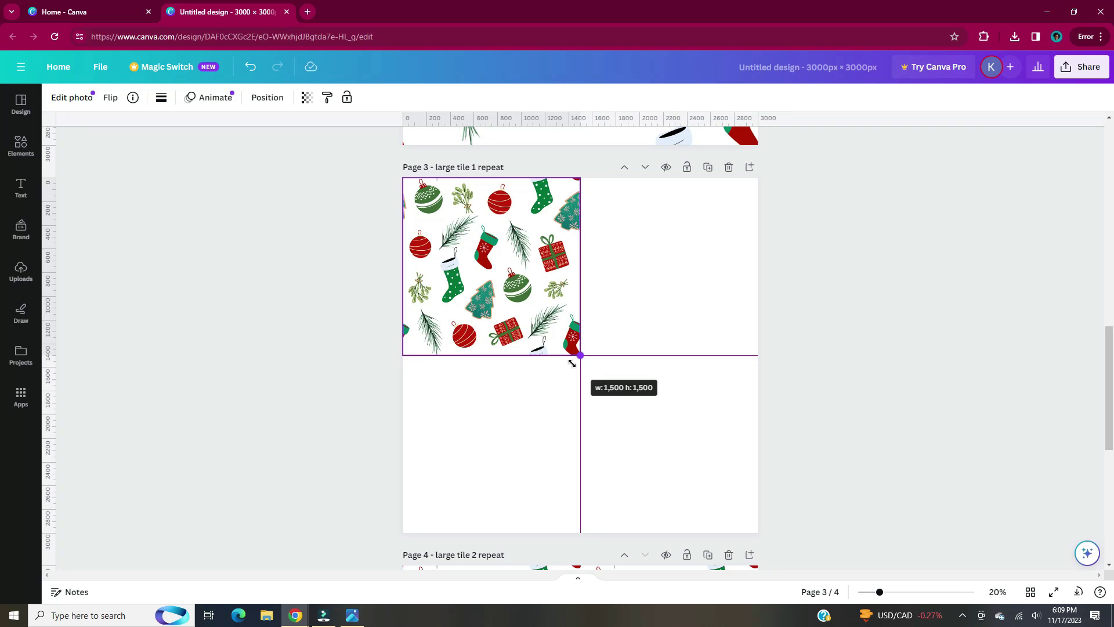
left_click_drag(572, 367, 572, 368)
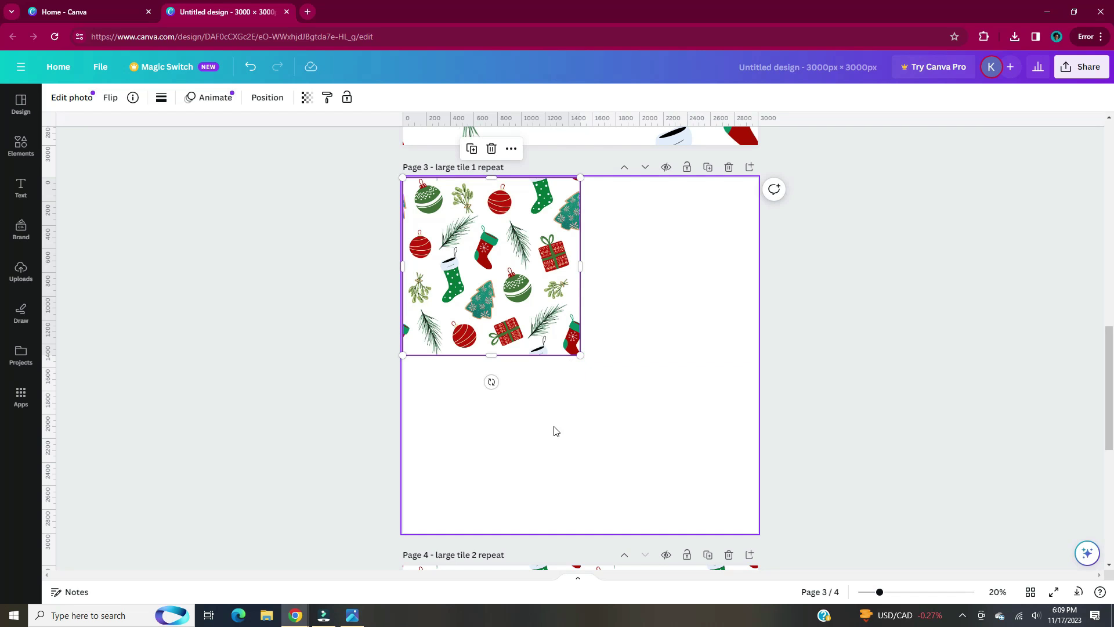
- Duplicate the large tile 1 image three times on page 3 and align the copies into a 2 × 2 grid filling the page
key("ctrl+d")
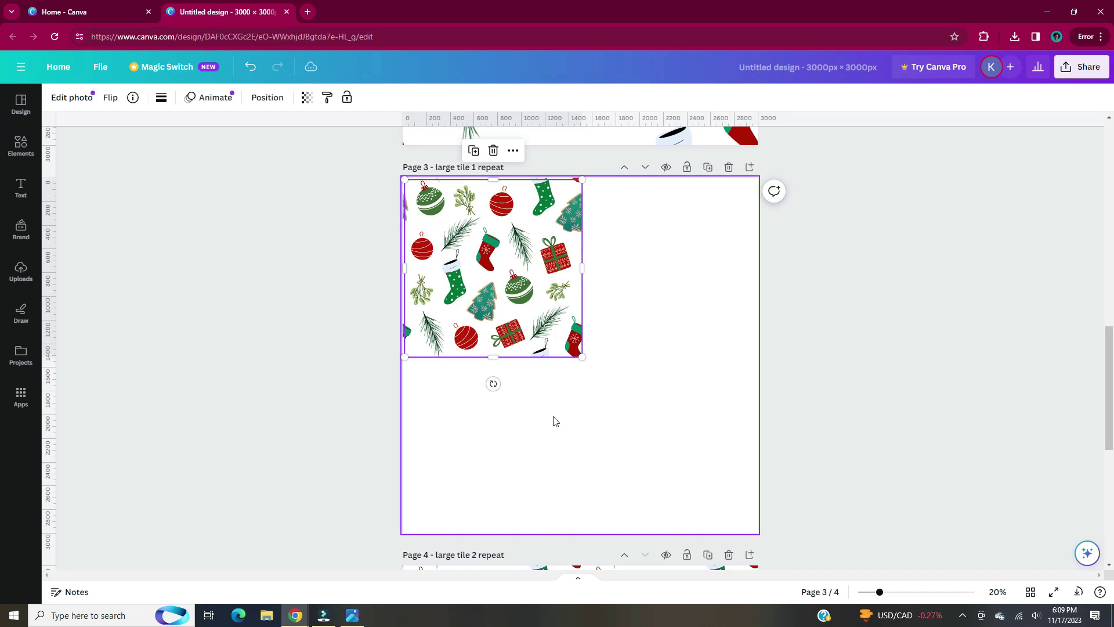
left_click_drag(504, 299, 683, 297)
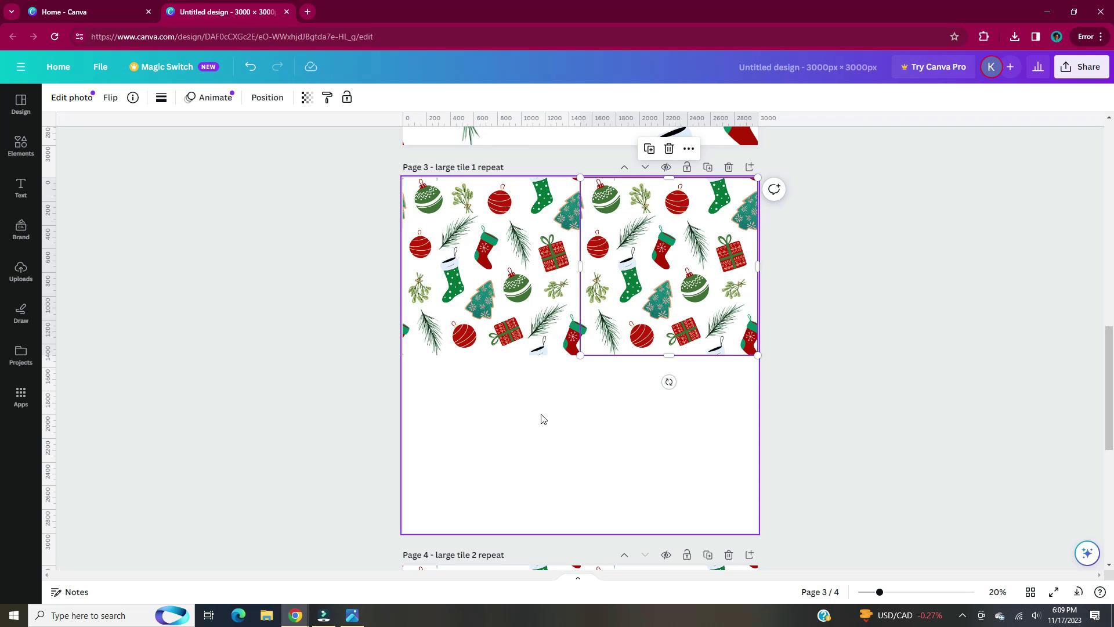
left_click(507, 335)
left_click_drag(515, 260, 514, 440)
left_click_drag(501, 239, 675, 415)
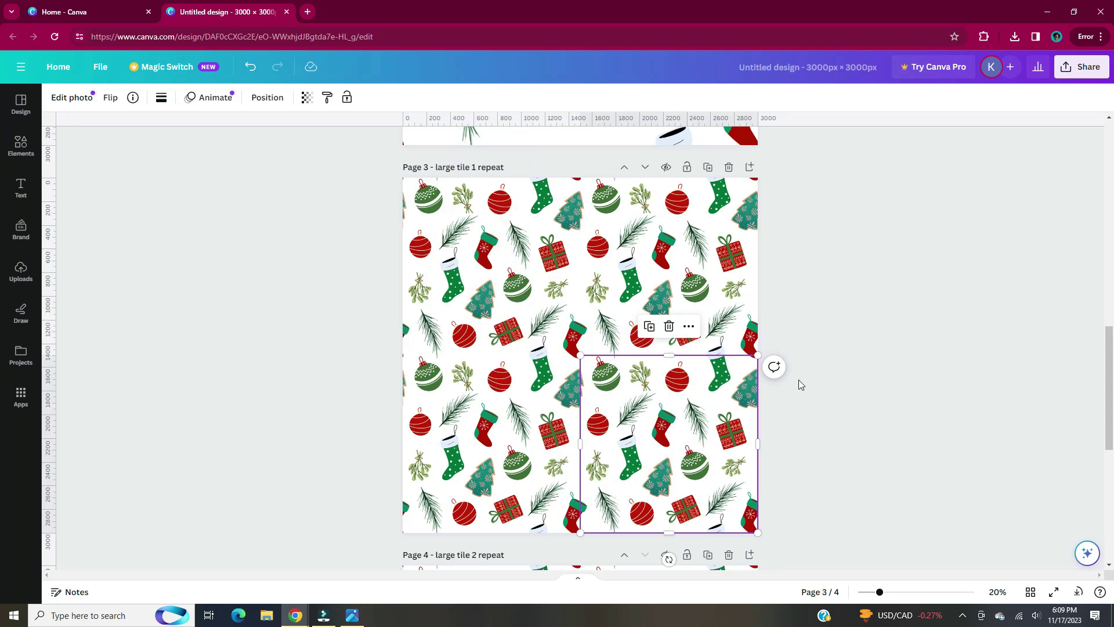
left_click(846, 370)
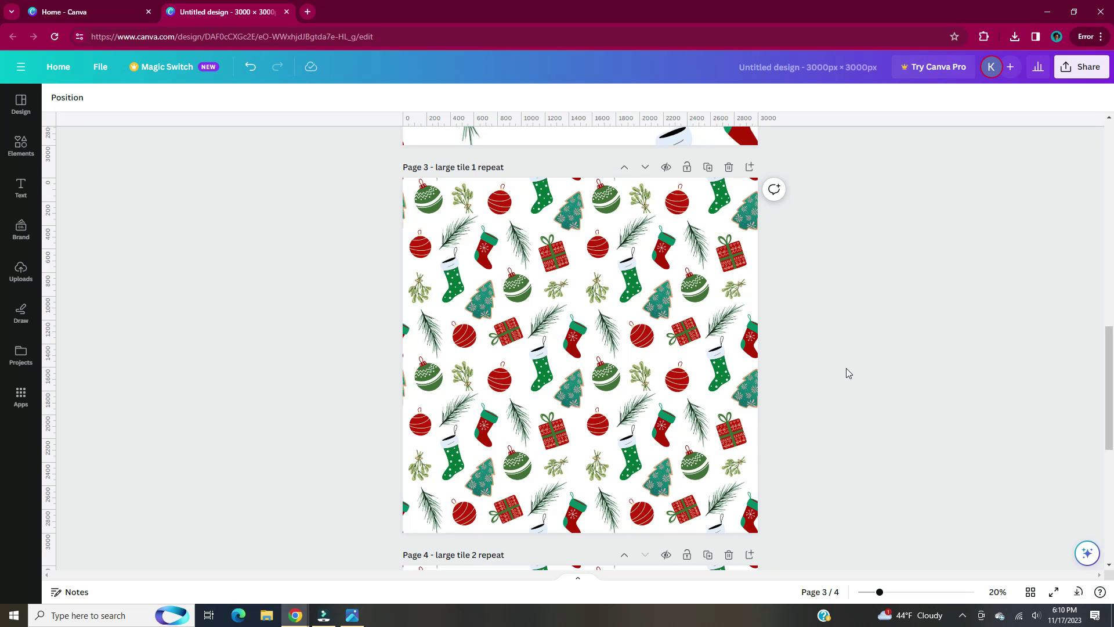
- Examine the repeated patterns on pages 4 and 3 in full-screen view at close zoom
scroll(846, 369, "down", 6)
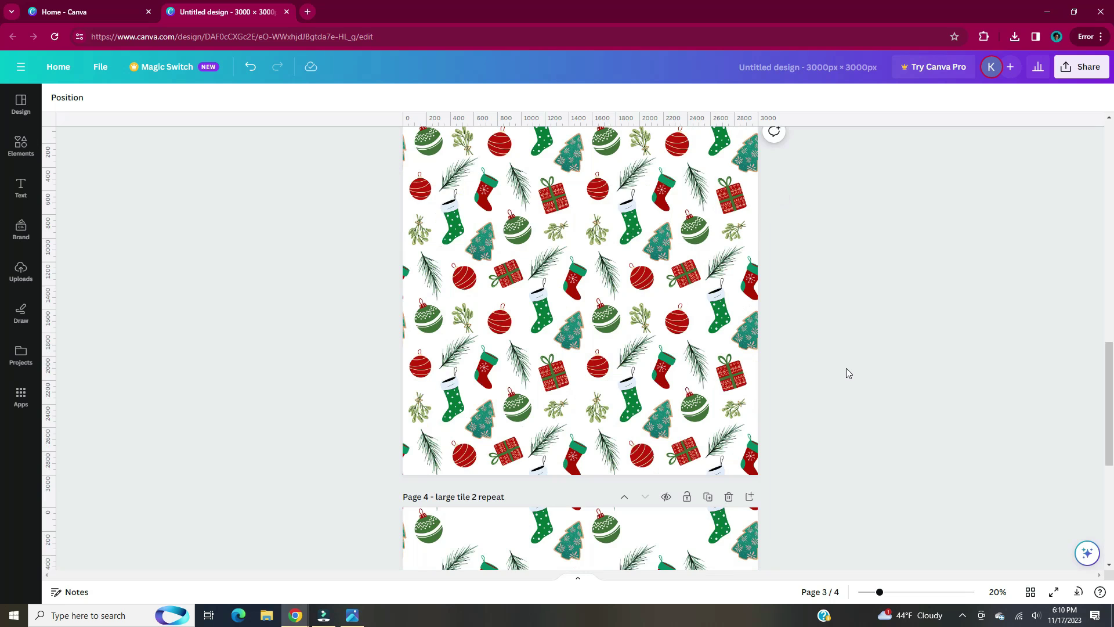
scroll(846, 368, "down", 2)
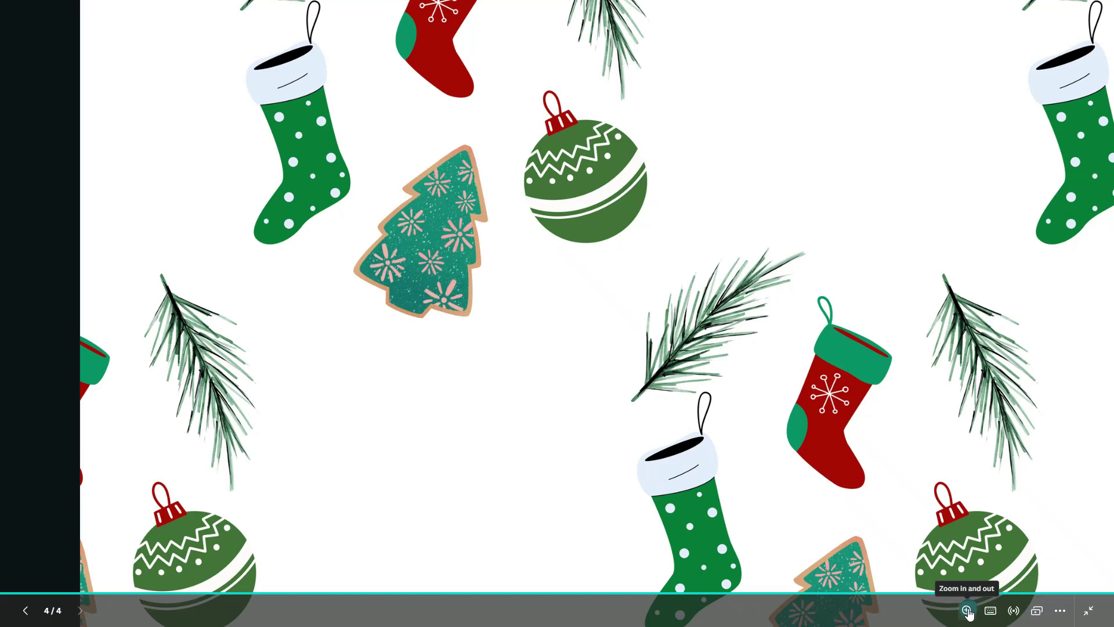
left_click(25, 610)
left_click(966, 610)
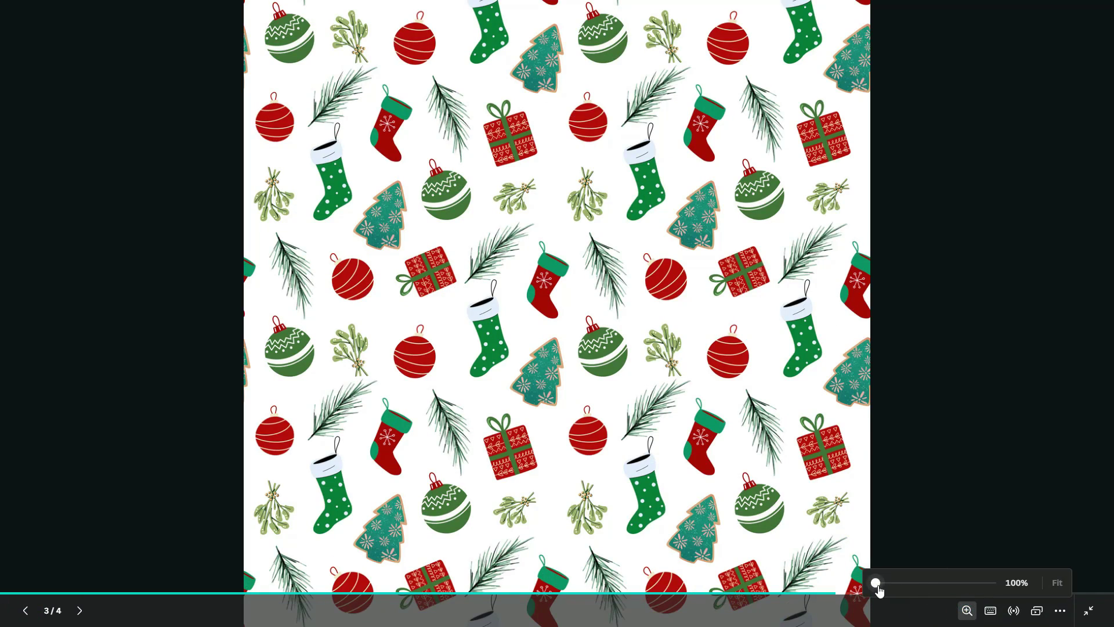
left_click_drag(875, 582, 908, 583)
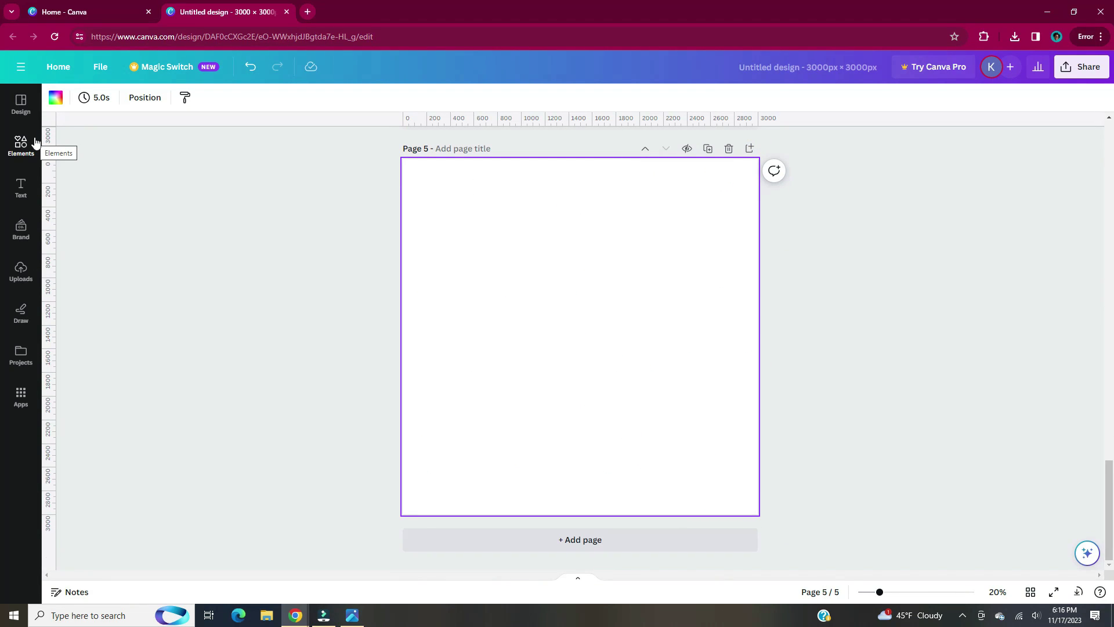
- Add a circle shape to blank page 5, shrink it, and fill it with the red-to-purple gradient
left_click(35, 141)
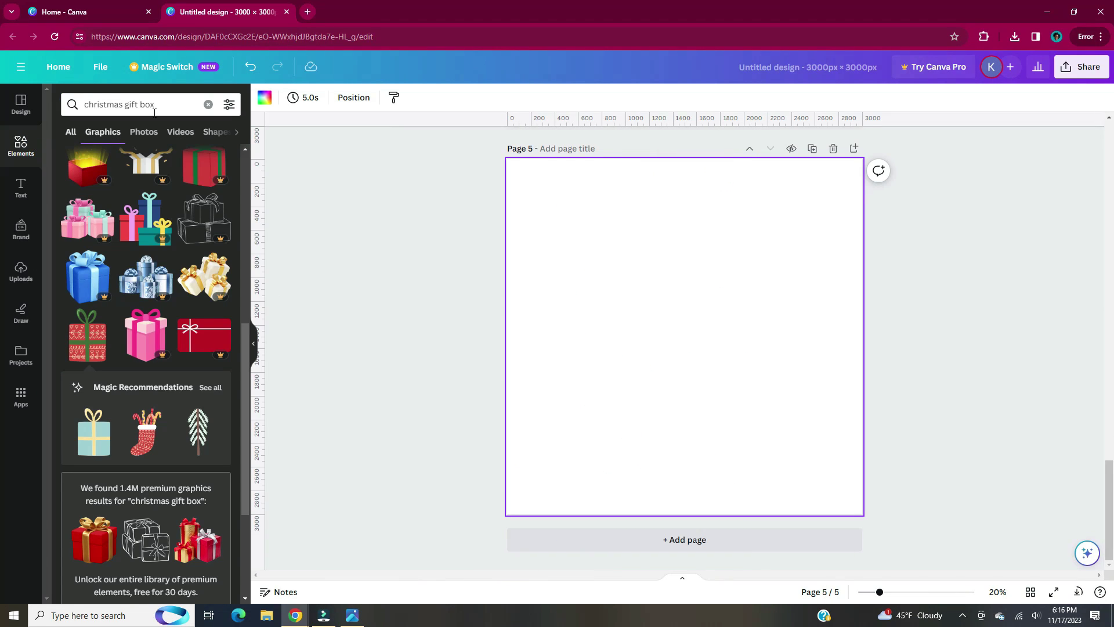
left_click(207, 104)
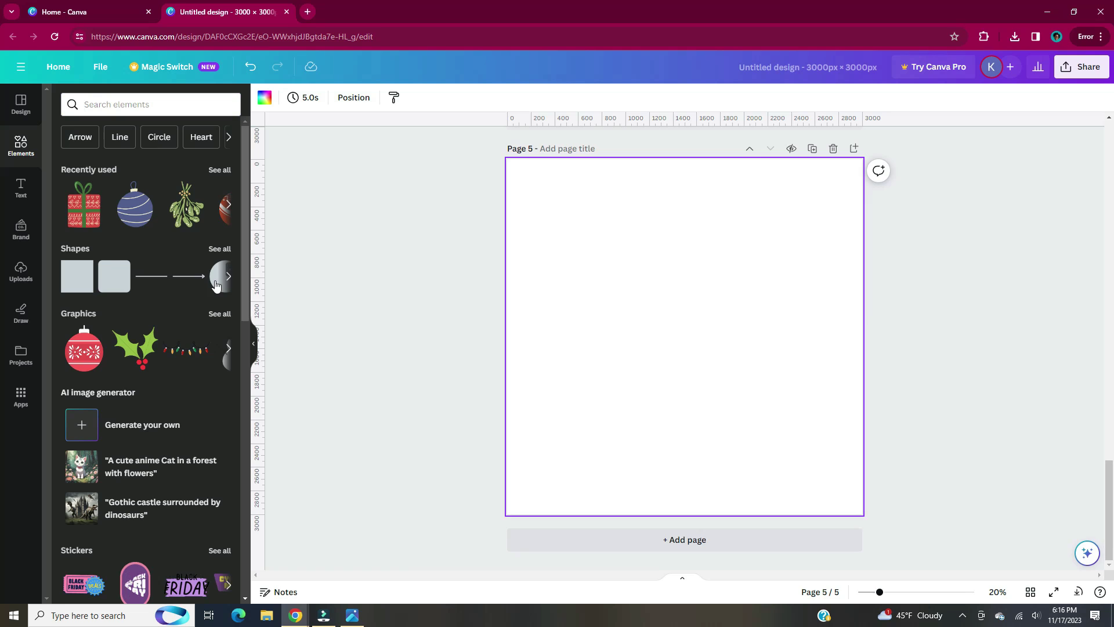
left_click(220, 277)
left_click_drag(738, 389, 706, 359)
left_click(323, 98)
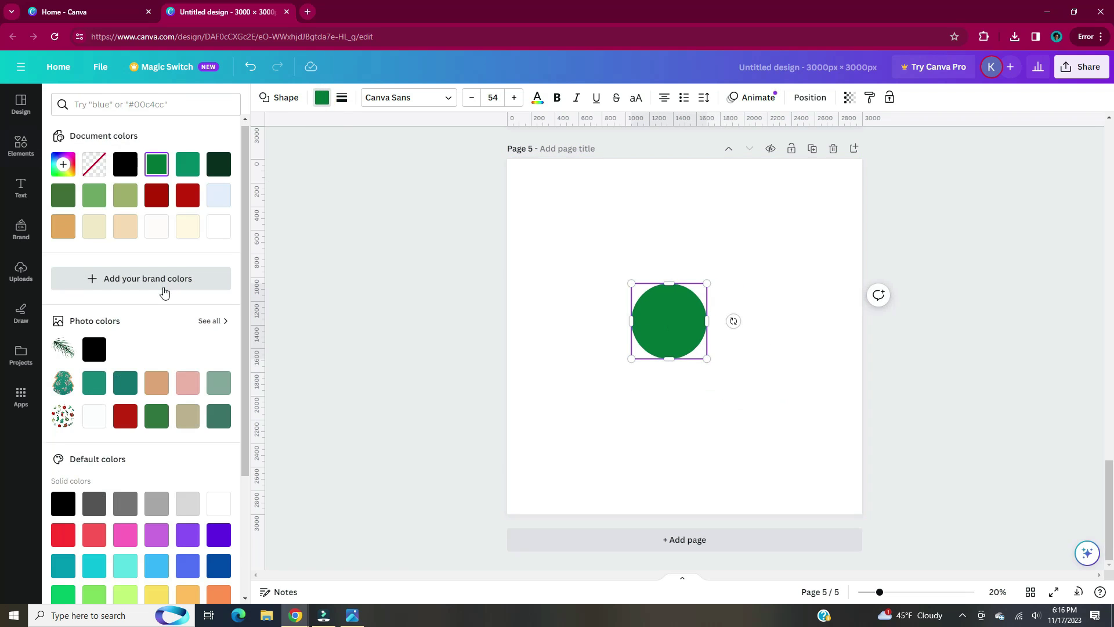
scroll(164, 291, "down", 3)
left_click(94, 513)
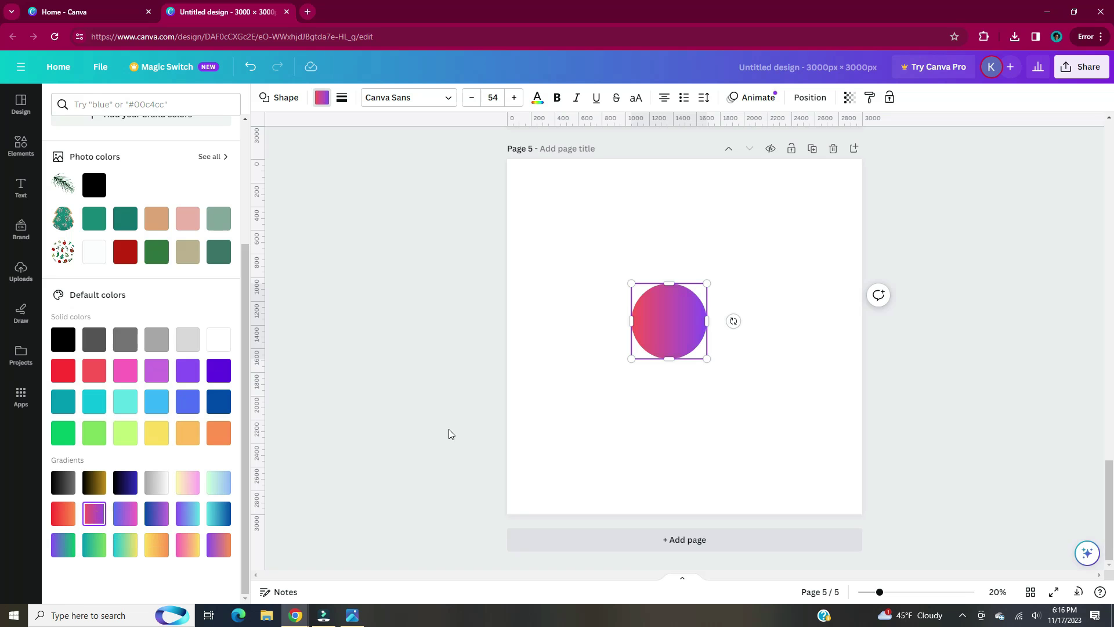
- Add rotated circle copies filled with blue-to-purple, aqua-to-blue and red-to-purple gradients around the first circle
mouse_move(705, 357)
left_mouse_down()
mouse_move(689, 347)
mouse_move(712, 375)
left_mouse_up()
left_click(158, 518)
left_click_drag(708, 436, 744, 423)
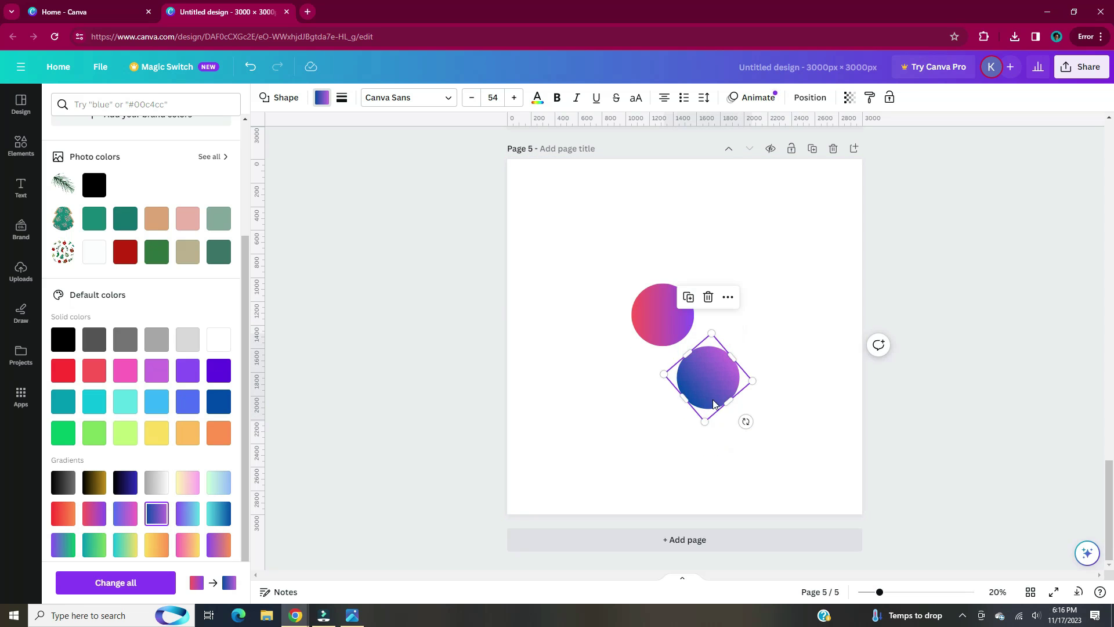
left_click_drag(710, 377, 628, 369)
left_click(218, 514)
left_click(94, 513)
- Arrange six gradient circles of varied sizes into a loose, evenly spaced cluster around the middle of page 5
left_click_drag(656, 370, 592, 279)
mouse_move(637, 292)
left_mouse_down()
mouse_move(622, 291)
mouse_move(637, 283)
left_mouse_up()
left_click_drag(593, 298, 597, 308)
left_click_drag(727, 284, 640, 473)
left_click(662, 314)
left_click_drag(694, 284, 701, 276)
left_click_drag(641, 433, 645, 421)
left_click_drag(590, 298, 589, 311)
left_click_drag(727, 283, 735, 283)
- Group the six gradient circles, enlarge the group slightly, and centre it on page 5
left_click_drag(804, 463, 527, 233)
key("ctrl+g")
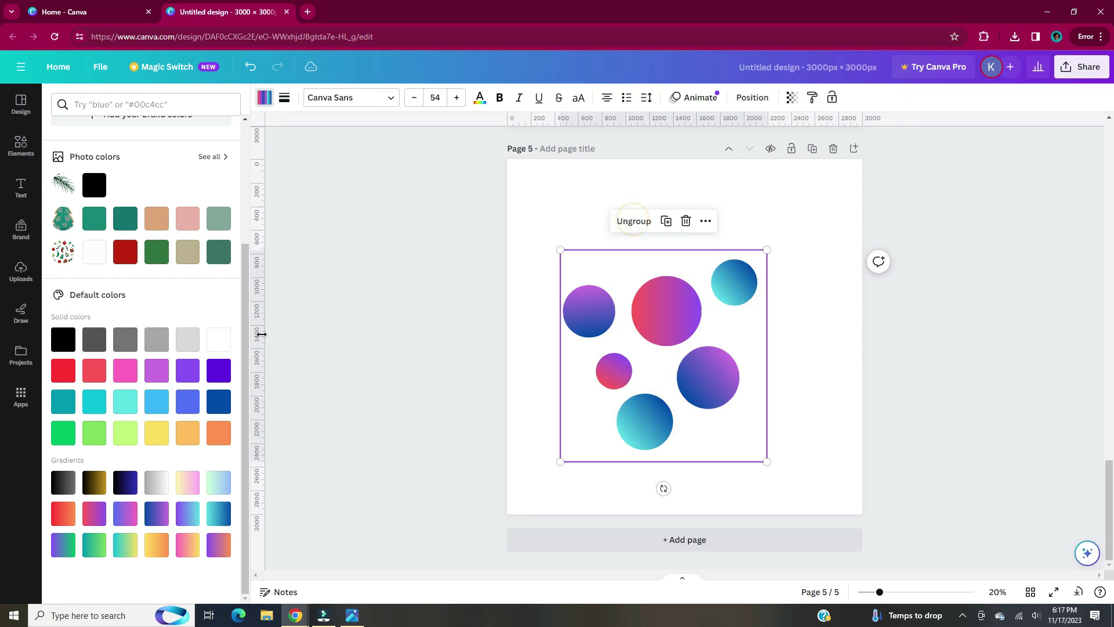
left_click(250, 343)
left_click_drag(577, 361, 598, 342)
left_click_drag(682, 442, 705, 463)
left_click_drag(674, 449, 666, 440)
- Place a copy of the circle group centred on each of the four corners of page 5
left_click_drag(627, 371, 451, 193)
left_click_drag(587, 340, 764, 164)
left_click_drag(599, 283, 422, 460)
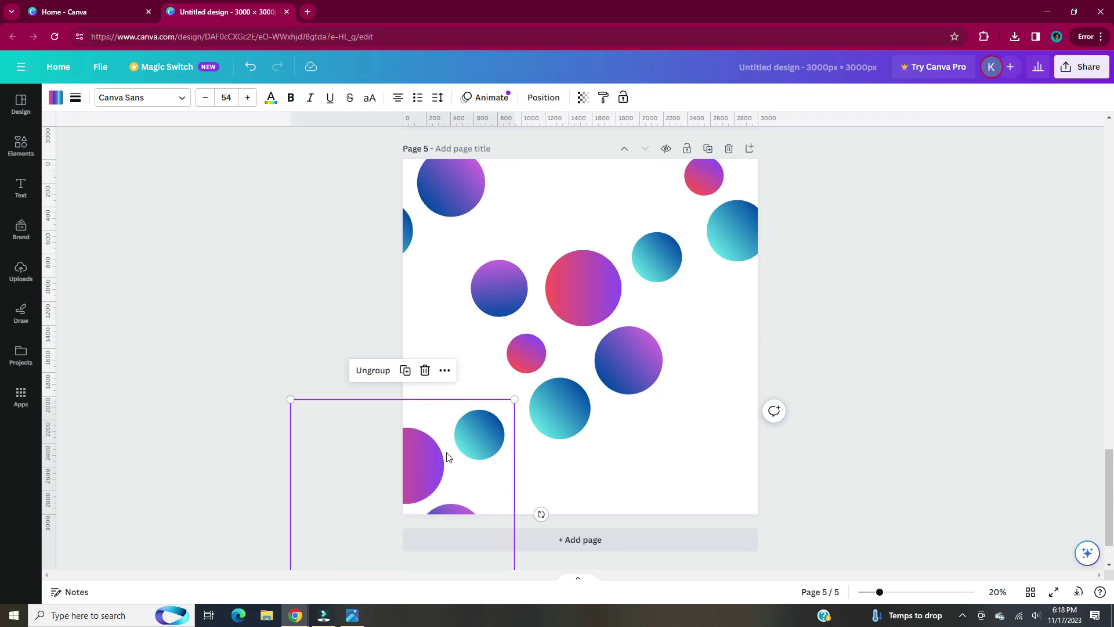
left_click_drag(573, 295, 751, 473)
left_click(943, 338)
- Add a small solid circle in the gap near the page's left edge and fill it with pink
key("c")
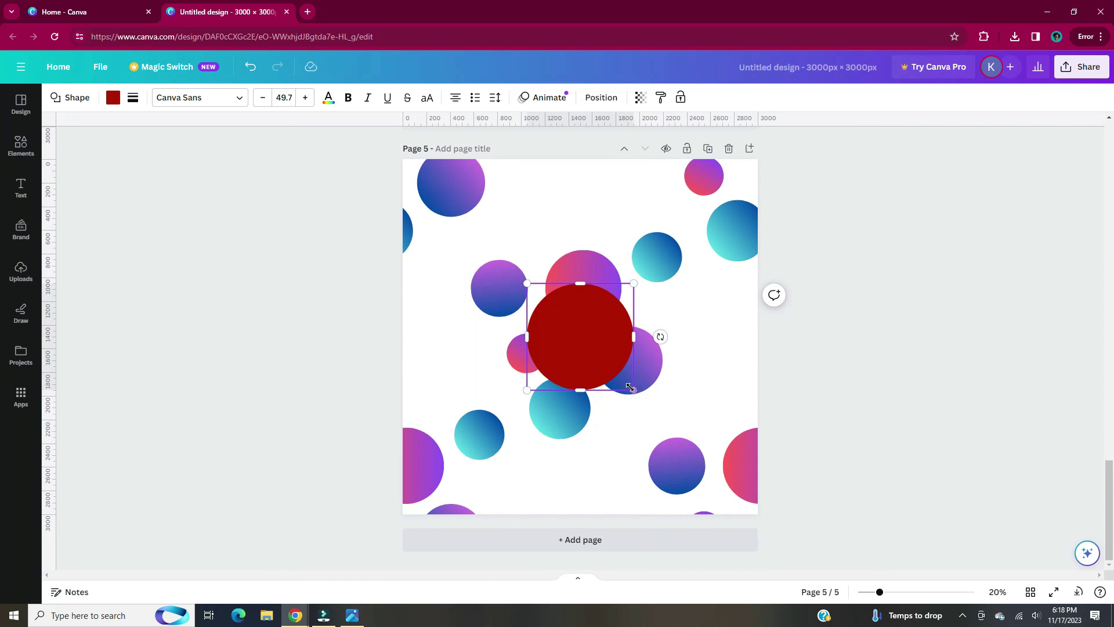
left_click_drag(634, 388, 576, 331)
left_click_drag(557, 321, 455, 388)
left_click(113, 97)
scroll(228, 290, "down", 4)
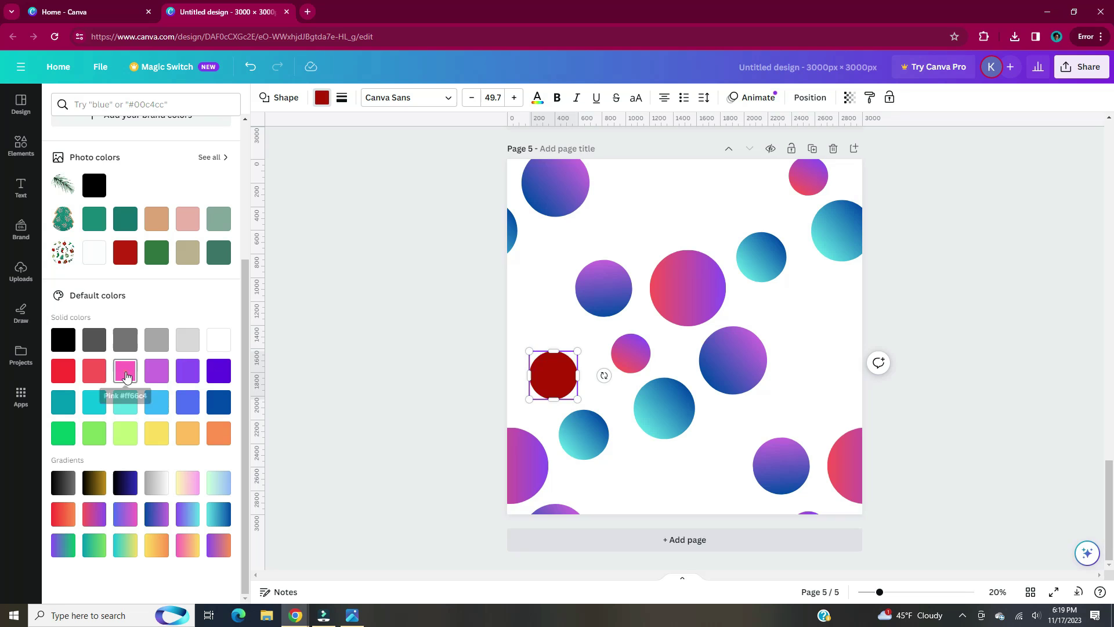
left_click(125, 371)
- Place copies of the solid circle in the open gaps between the groups, filling some with coral red
left_click_drag(553, 375, 784, 422)
left_click(544, 388)
left_click_drag(814, 390, 804, 399)
left_click_drag(785, 419, 706, 458)
left_click(94, 370)
left_click_drag(815, 392, 700, 197)
left_click_drag(706, 199, 548, 300)
- Fill a solid circle copy with gray and place gray circles in the gaps near the left and right page edges
left_click(156, 339)
left_click_drag(569, 323, 543, 253)
left_click_drag(542, 253, 836, 291)
key("ctrl+d")
- Duplicate the red circle into the gap near the left edge and the small pink circle into the gap near the bottom edge
left_click(814, 387)
key("ctrl+d")
left_click_drag(814, 387, 550, 326)
left_click_drag(554, 374, 549, 387)
left_click(946, 359)
left_click(537, 221)
key("ctrl+d")
left_click_drag(543, 227, 602, 486)
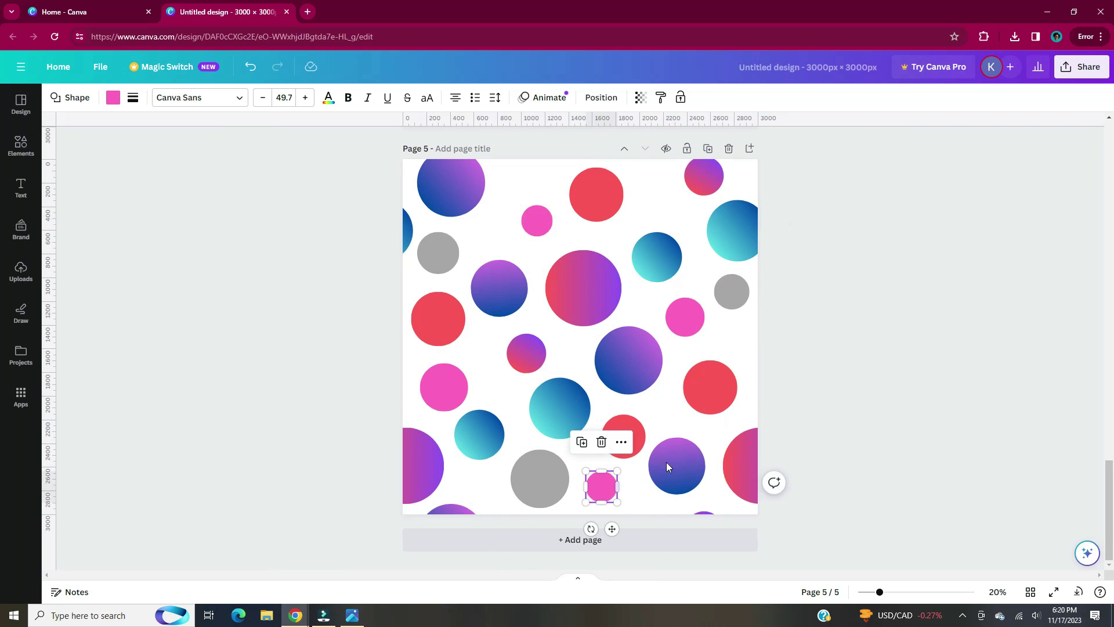
- Enlarge the red circle near the left page edge and shift the pink circle below it inward
left_click_drag(452, 380, 467, 369)
left_click(438, 322)
left_click_drag(411, 346, 415, 394)
left_click_drag(448, 315, 452, 315)
left_click_drag(444, 389, 475, 378)
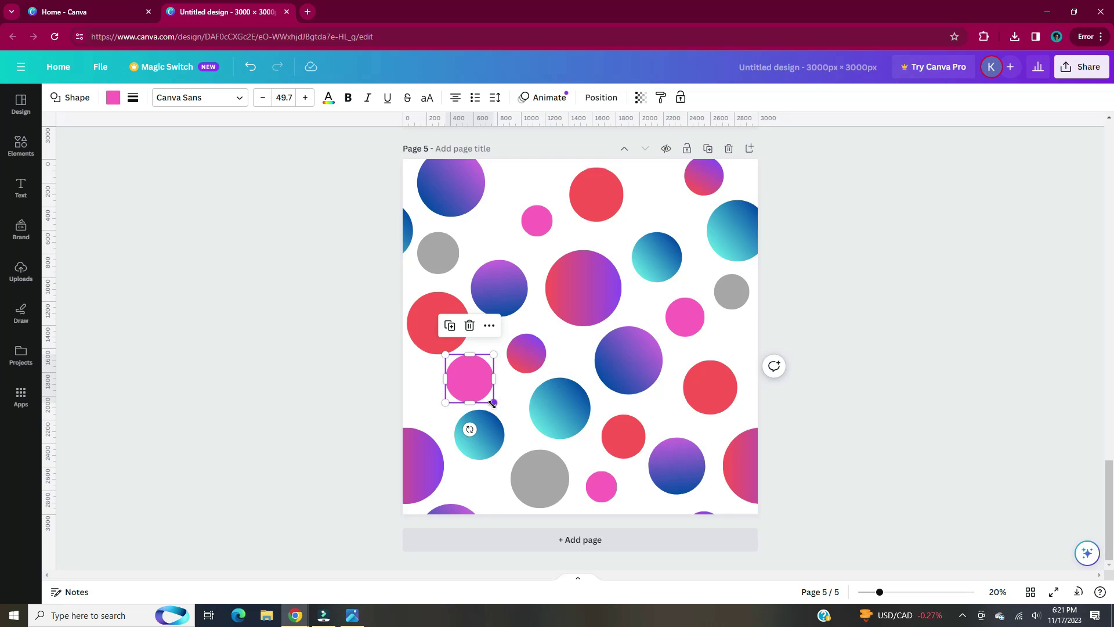
- Add a smaller gray circle copy beside the left pink circle and nudge the gray and red circles above for even spacing
left_click(444, 255)
key("ctrl+d")
left_click_drag(452, 264, 421, 393)
left_click_drag(391, 366, 412, 387)
left_click_drag(438, 253, 447, 253)
left_click_drag(447, 316, 445, 310)
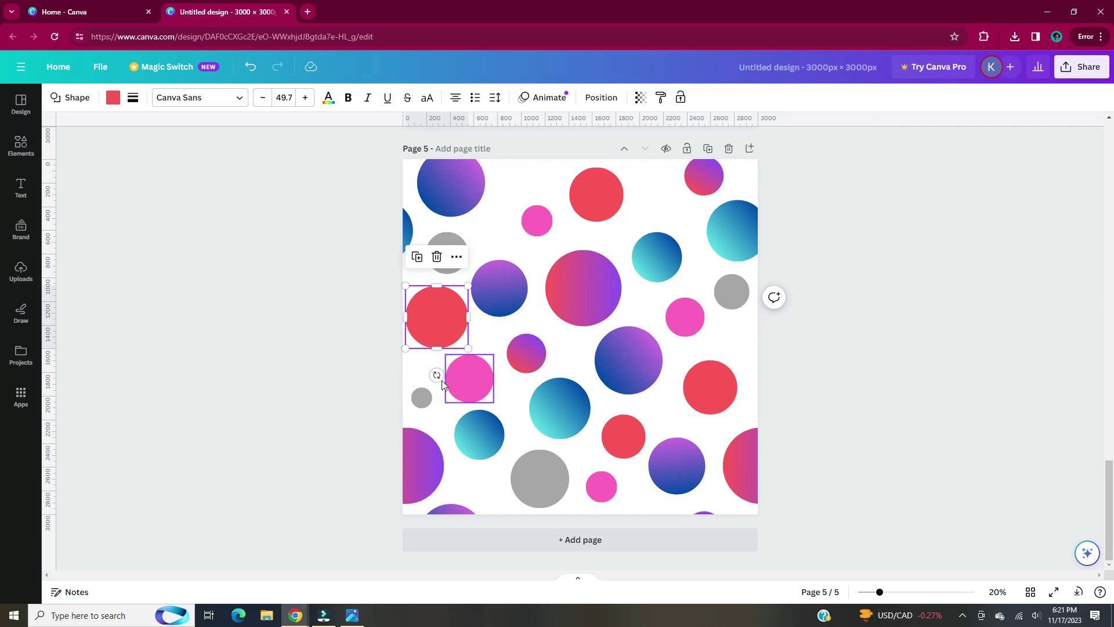
- Duplicate the small gray circle into the gaps near the top page edge and recolor the one on the right royal blue #5271ff
left_click(422, 397)
key("ctrl+d")
left_click_drag(437, 441, 654, 195)
key("ctrl+d")
left_click(115, 106)
scroll(145, 290, "down", 5)
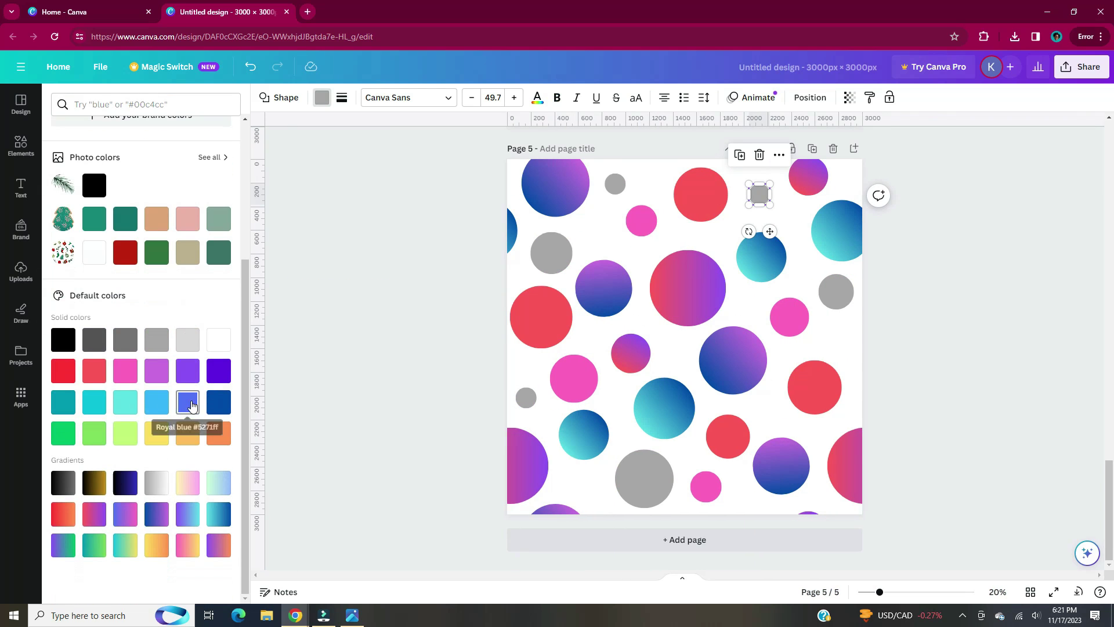
left_click(188, 402)
- Place two copies of the small royal blue circle in the gaps above and below the red circle near the right edge
key("ctrl+d")
left_click_drag(764, 198, 836, 344)
key("ctrl+d")
left_click_drag(844, 352, 769, 415)
- Add a larger royal blue circle copy in the upper-left gap of the page and enlarge the pink circle beside it
left_click(759, 195)
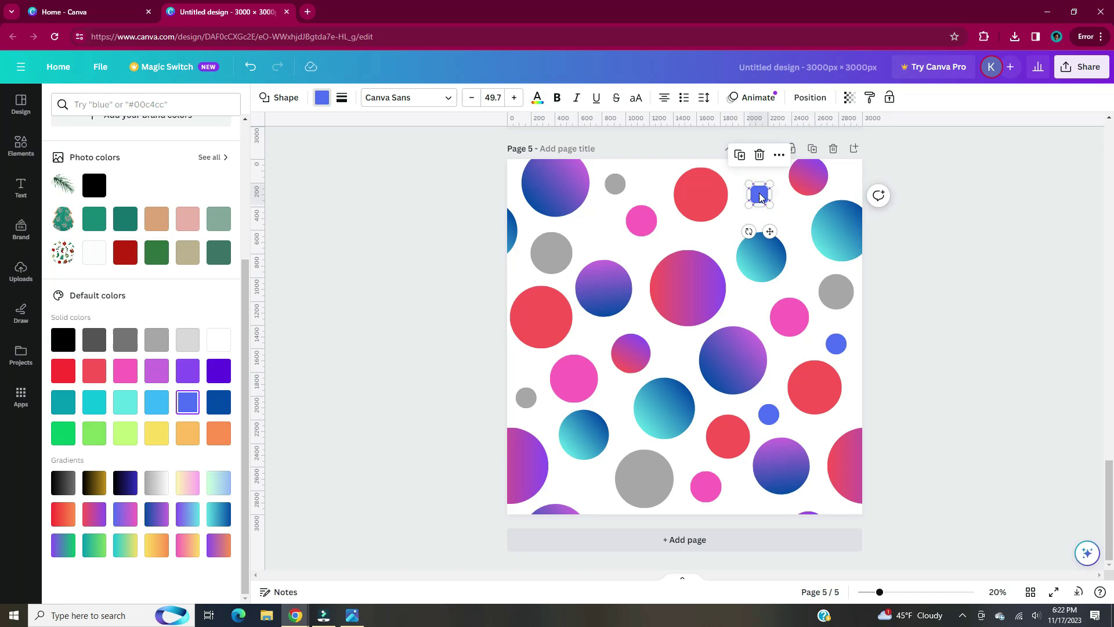
key("ctrl+d")
left_click_drag(766, 202, 598, 231)
left_click_drag(606, 240, 671, 250)
left_click(641, 220)
left_click(962, 251)
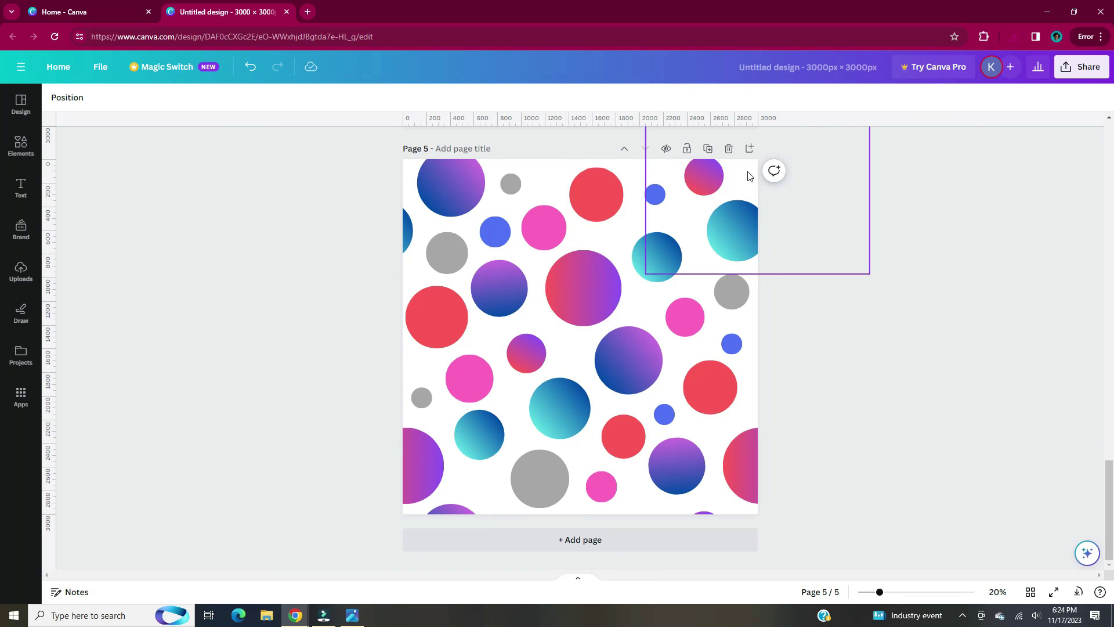
- Add a blank page, place the uploaded circle pattern tile in its upper-left corner, and shrink it to a quarter of the page
left_click(749, 149)
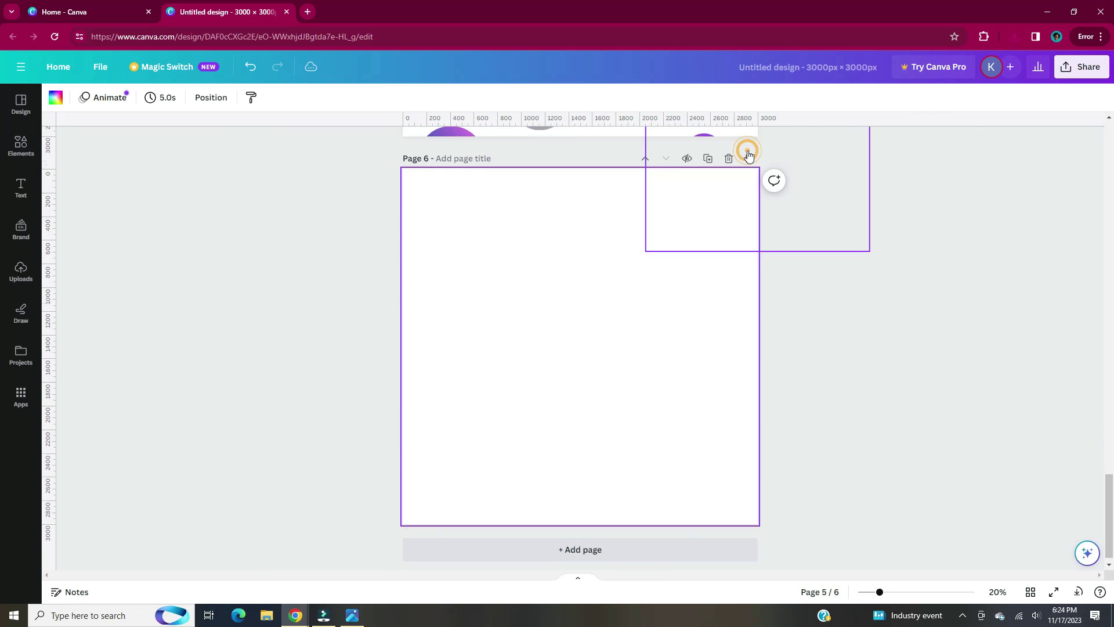
left_click(30, 268)
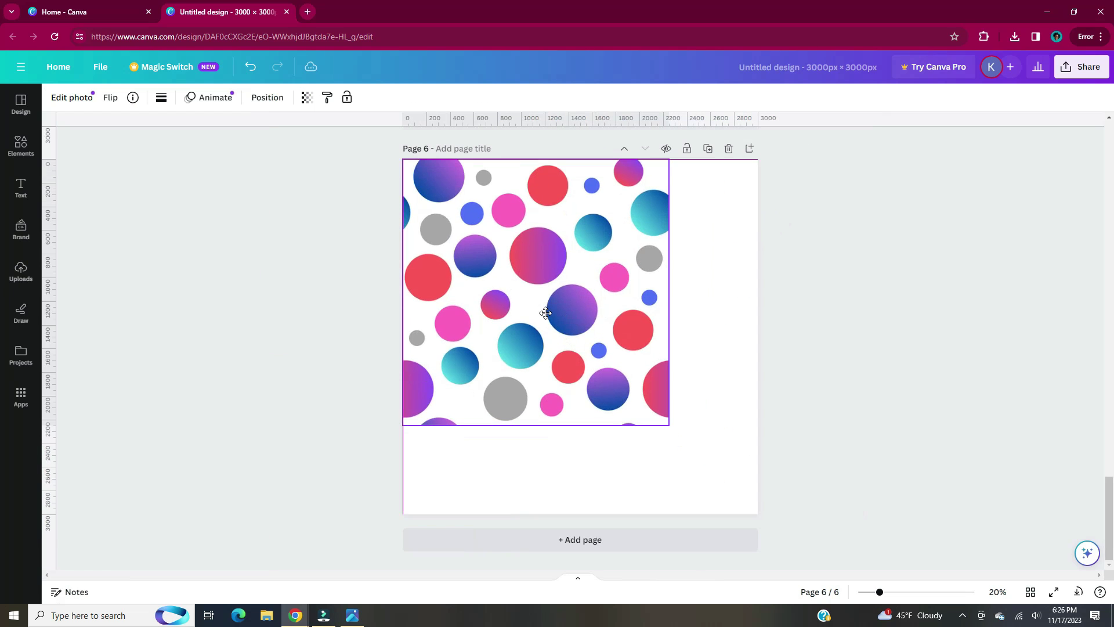
left_click_drag(666, 423, 578, 339)
- Duplicate the circle tile into the other three quarters of the page to form a two-by-two repeat
key("ctrl+d")
left_click_drag(515, 261, 690, 261)
left_click(487, 244)
key("ctrl+d")
left_click_drag(487, 244, 487, 420)
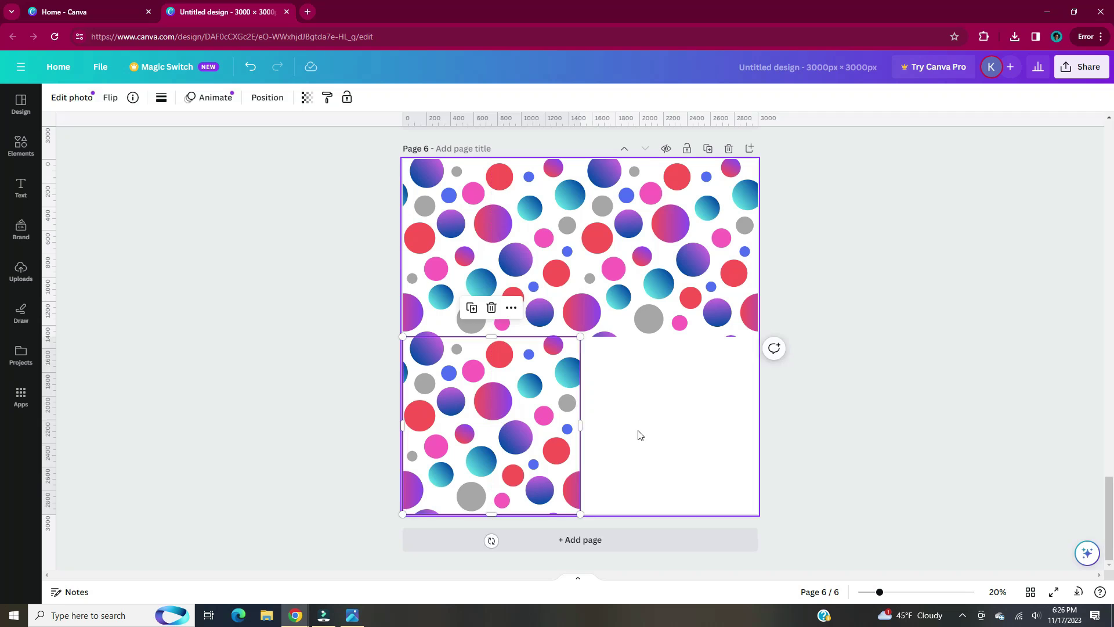
left_click(485, 227)
key("ctrl+d")
key("ctrl+d")
left_click(822, 359)
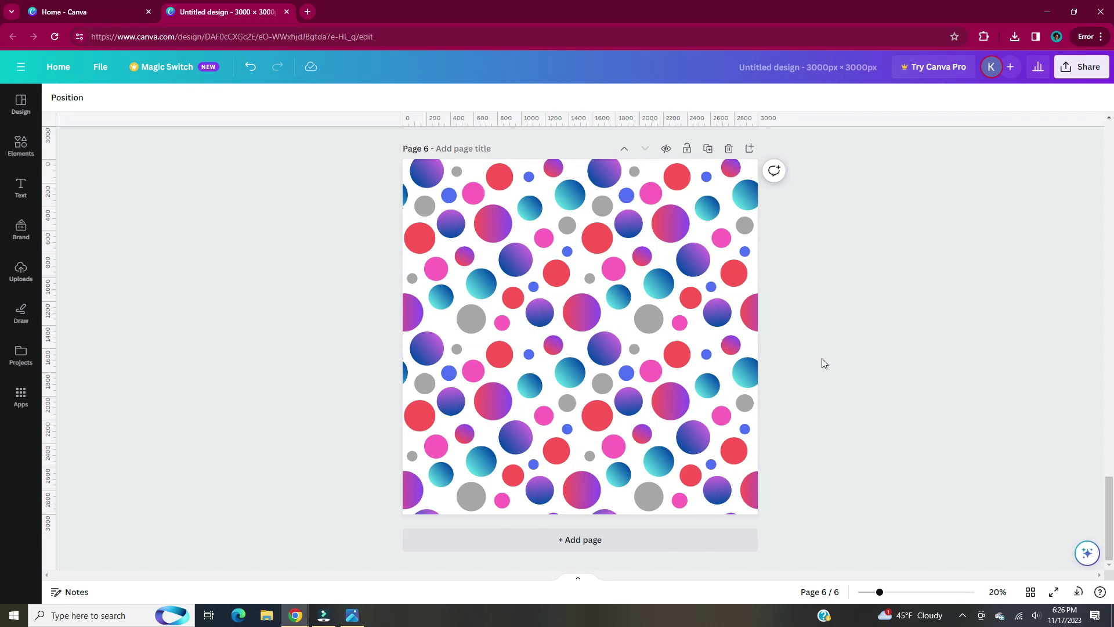
- Scale all four circle tiles down together to fill just the upper-left quarter of the page
key("ctrl+a")
left_click_drag(757, 513, 575, 326)
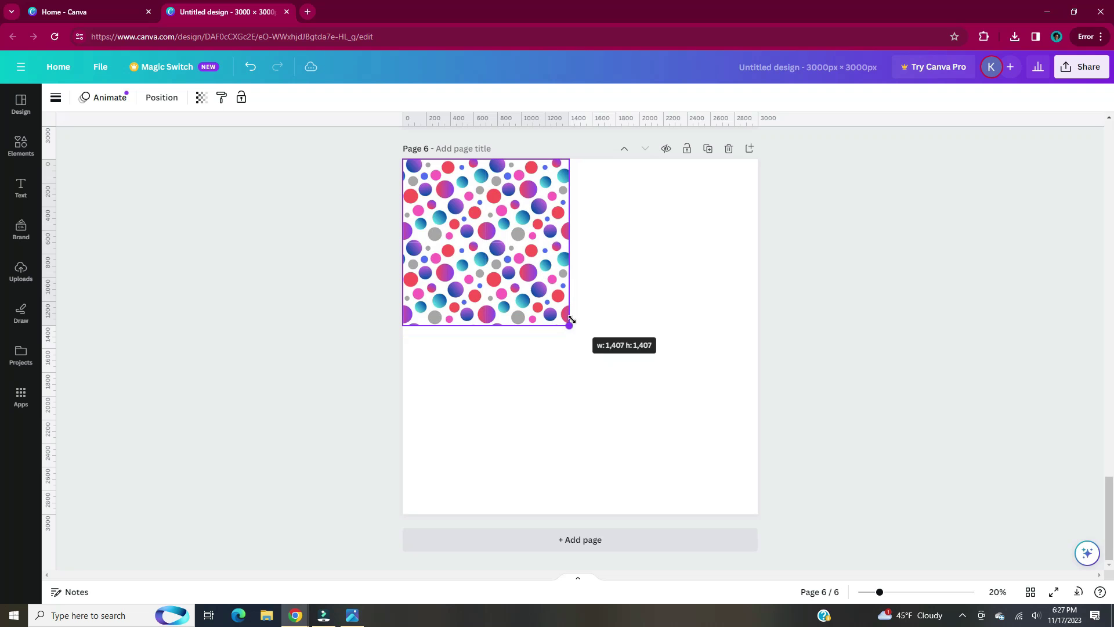
left_click_drag(571, 319, 587, 331)
- Copy the reduced four-tile block into the remaining quarters so the circle pattern fills the whole page
left_click(524, 264)
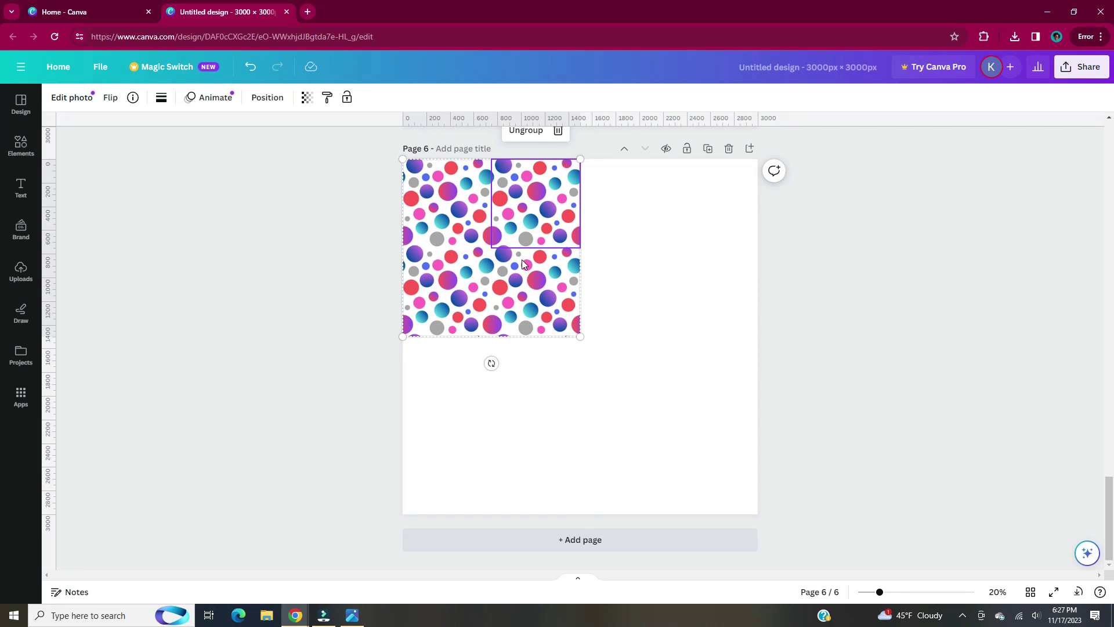
left_click_drag(524, 265, 524, 442, "alt")
left_click(524, 265)
left_click_drag(524, 264, 702, 443, "alt")
left_click(905, 301)
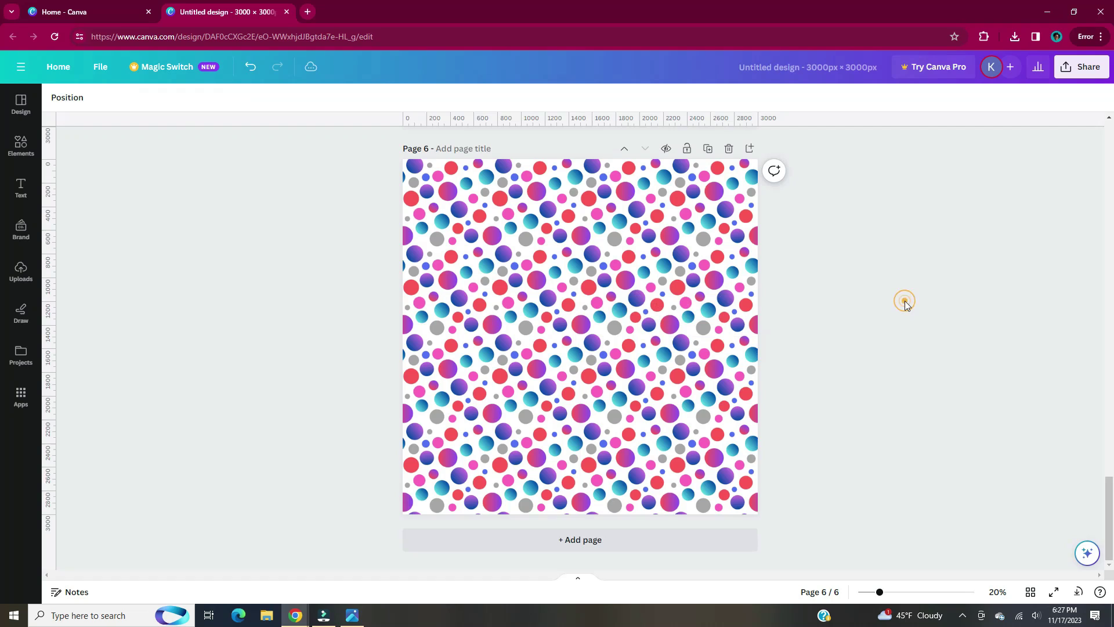